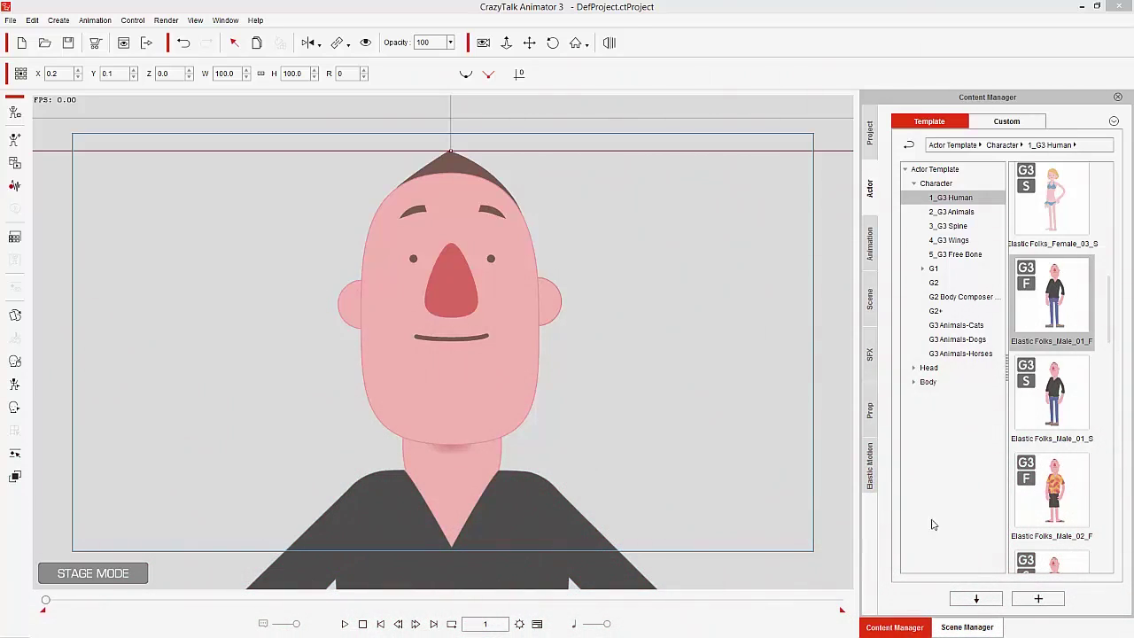
- Open the Face Key Editor for the male actor and move it clear of his face
{"action": "left_click", "coordinate": [505, 380]}
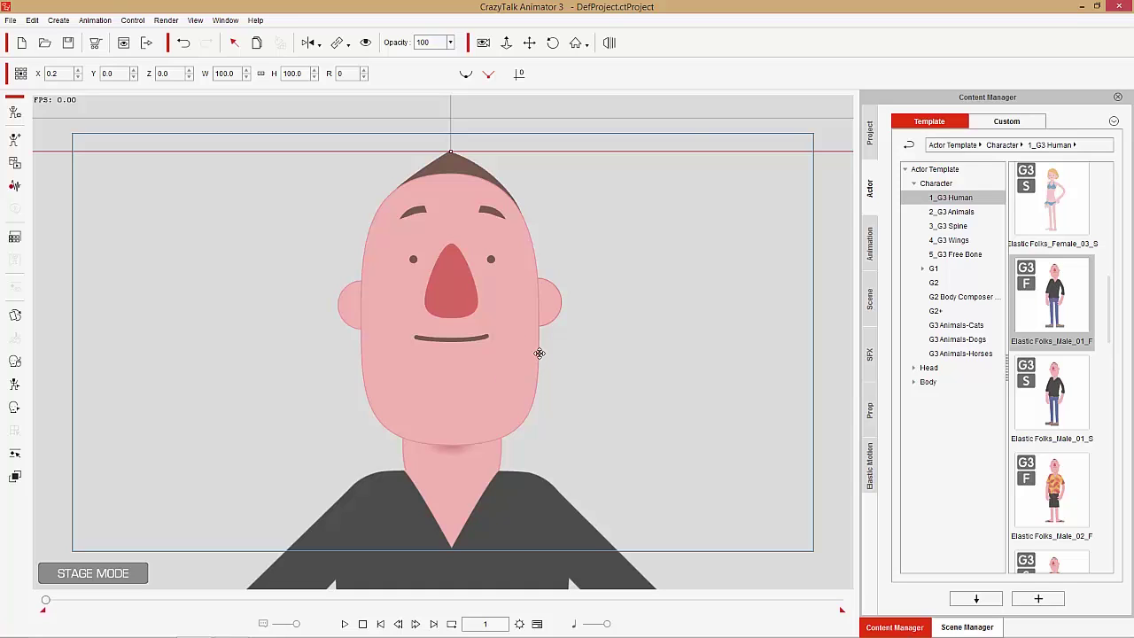
{"action": "left_click", "coordinate": [14, 408]}
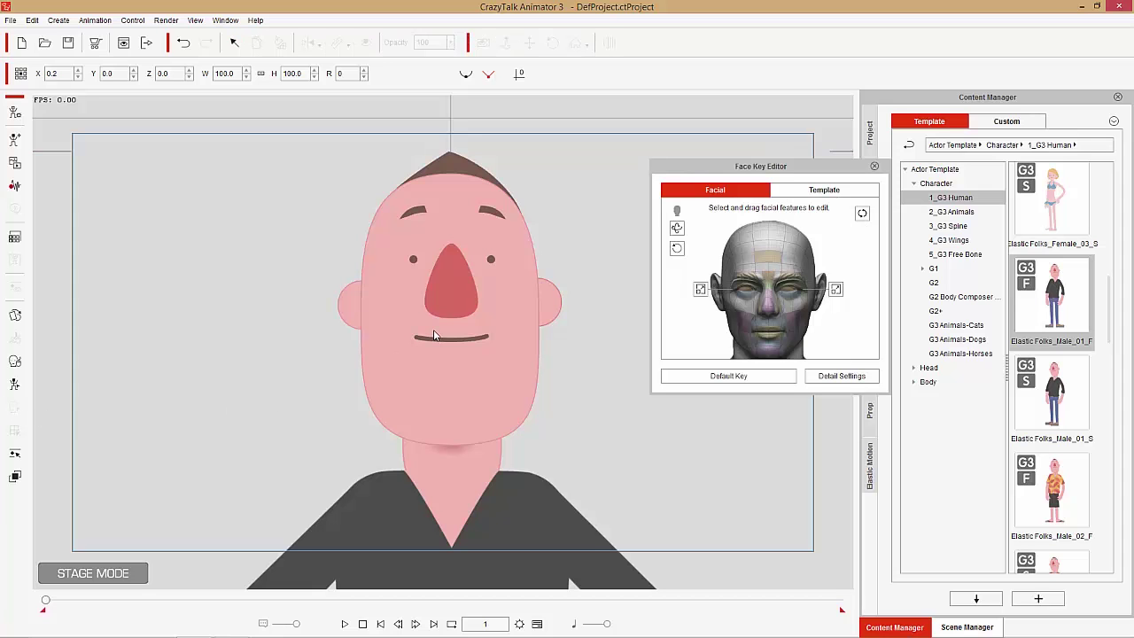
{"action": "left_click_drag", "start_coordinate": [797, 170], "coordinate": [746, 102]}
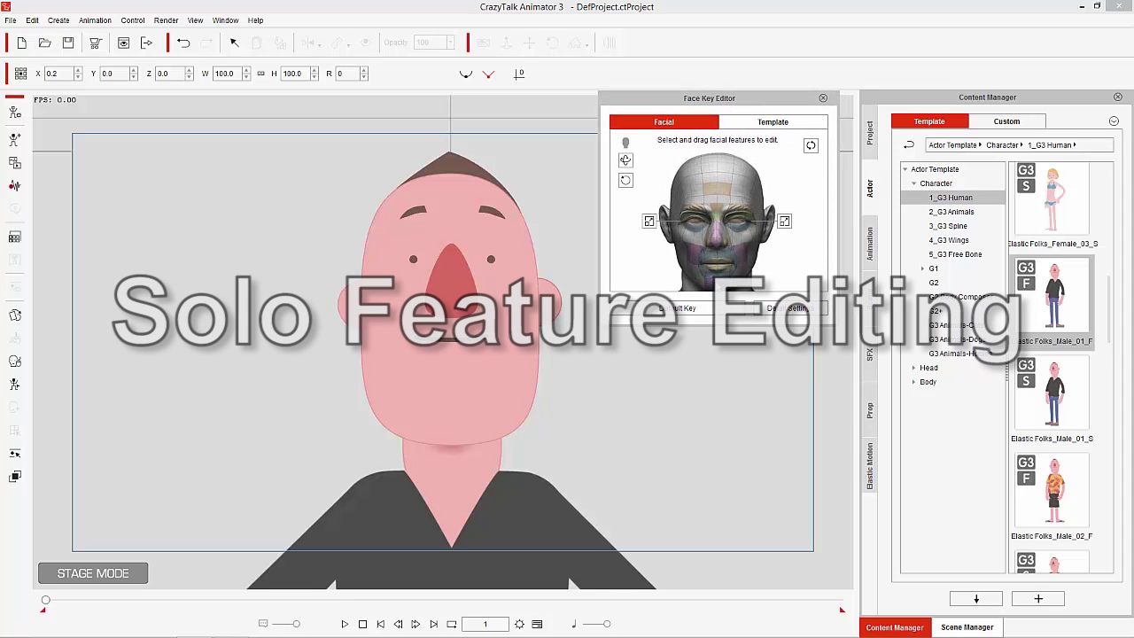
- Try reshaping the eyebrows with the forehead control, restore the default face key and clear the feature selection
{"action": "left_click", "coordinate": [723, 199]}
{"action": "left_click", "coordinate": [721, 195]}
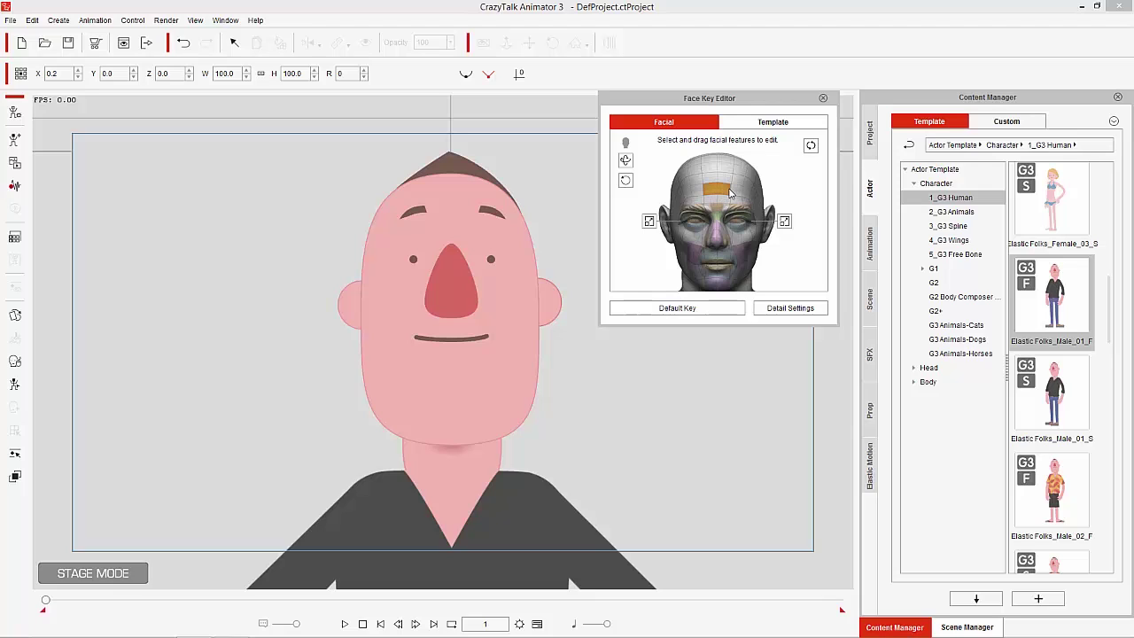
{"action": "left_click_drag", "start_coordinate": [723, 193], "coordinate": [730, 241]}
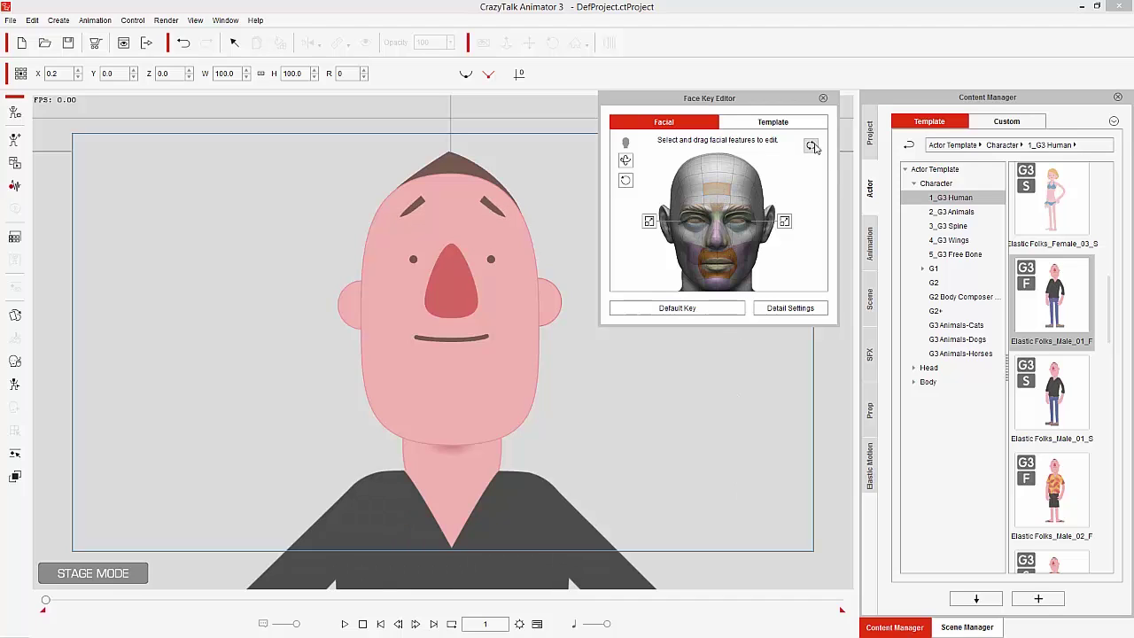
{"action": "left_click", "coordinate": [695, 309]}
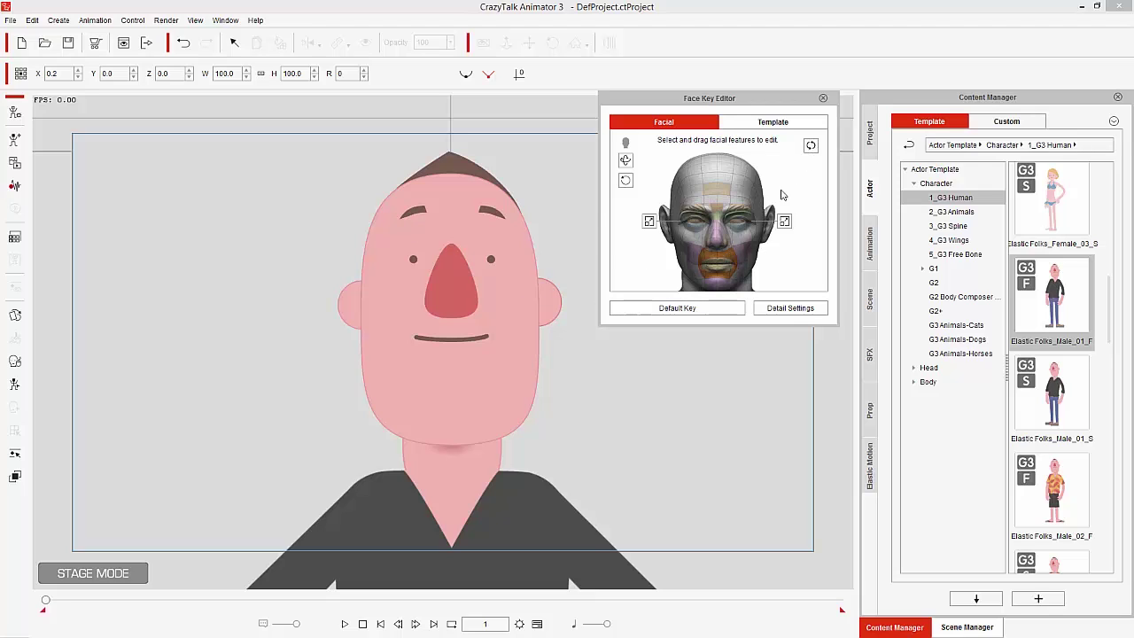
{"action": "left_click", "coordinate": [810, 147]}
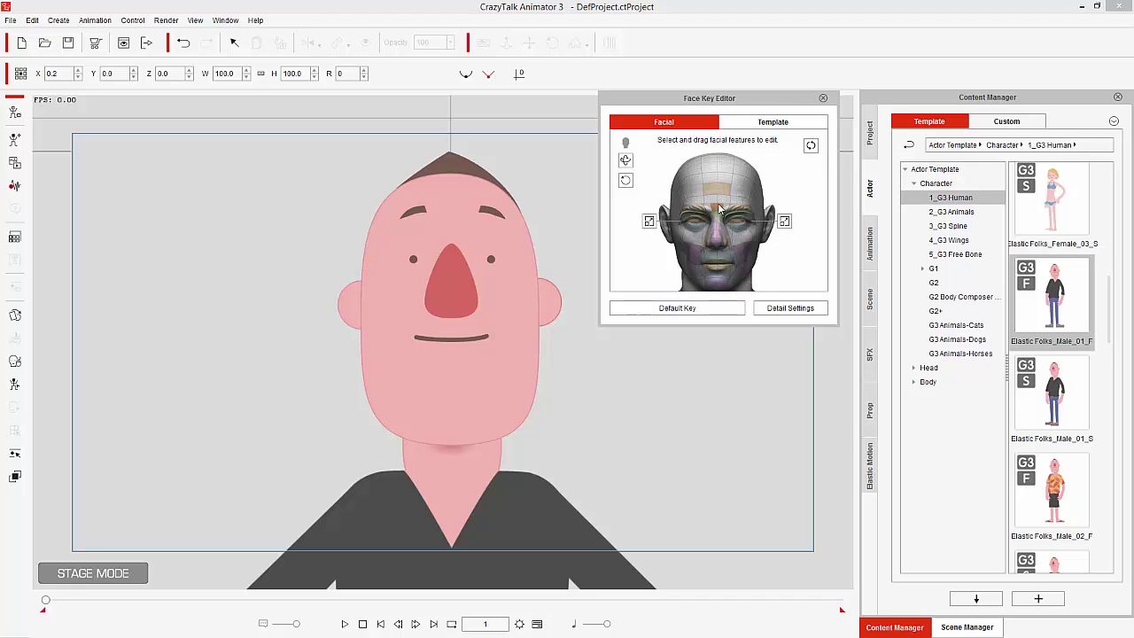
- Try the eyebrow controls, close the actor's eyes with the eyelid control, and restore the default face key
{"action": "left_click_drag", "start_coordinate": [722, 210], "coordinate": [696, 253]}
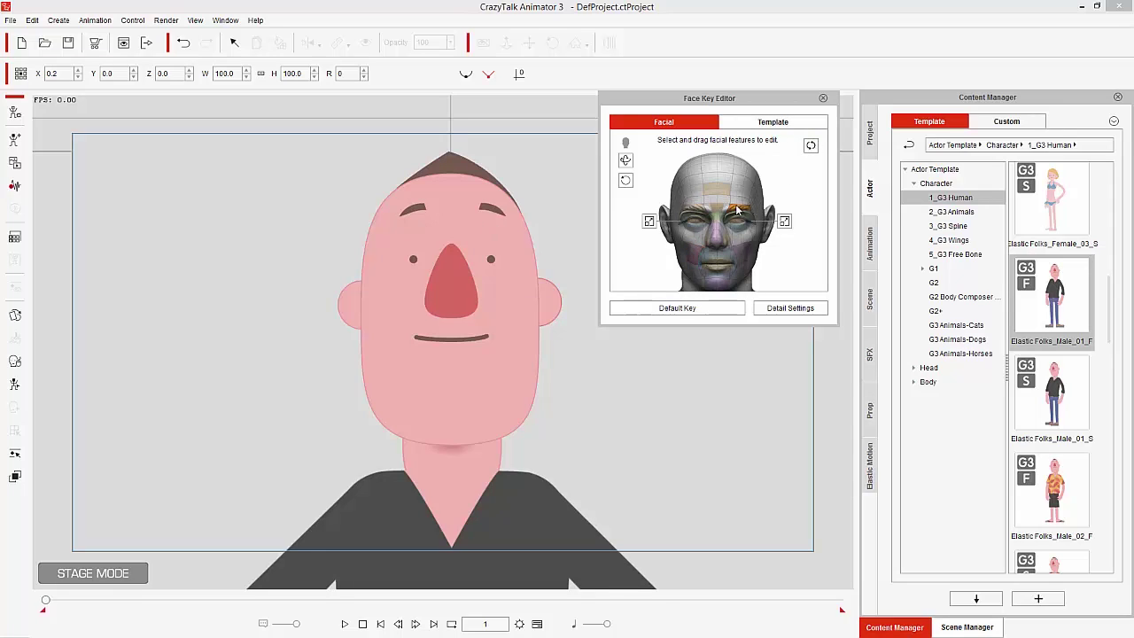
{"action": "left_click_drag", "start_coordinate": [737, 210], "coordinate": [712, 198]}
{"action": "left_click_drag", "start_coordinate": [719, 220], "coordinate": [722, 266]}
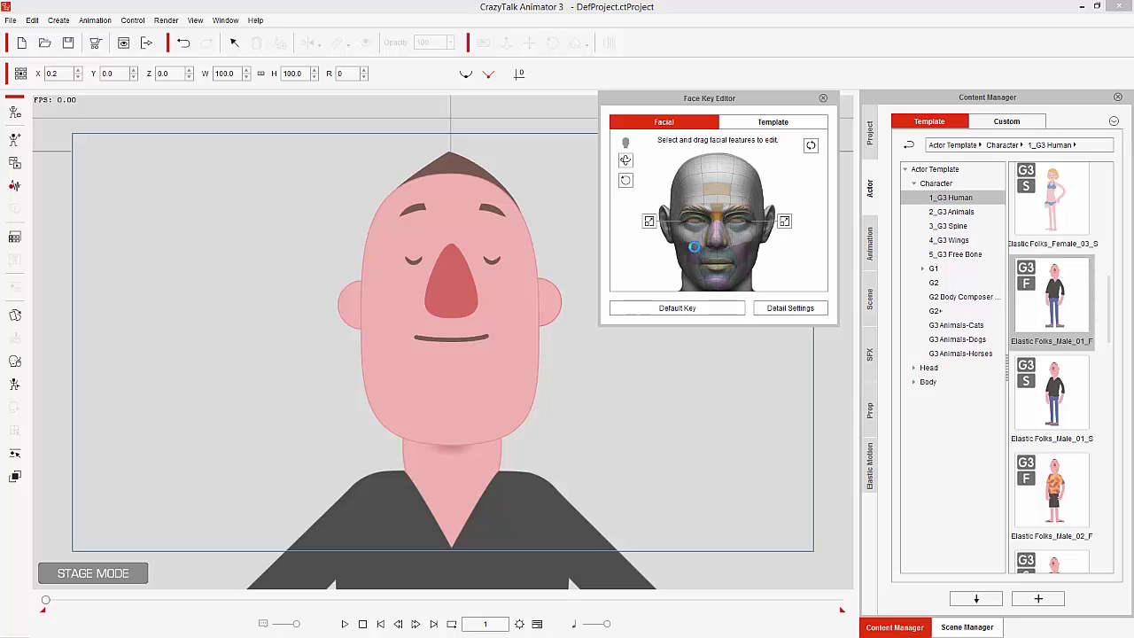
{"action": "left_click", "coordinate": [686, 310]}
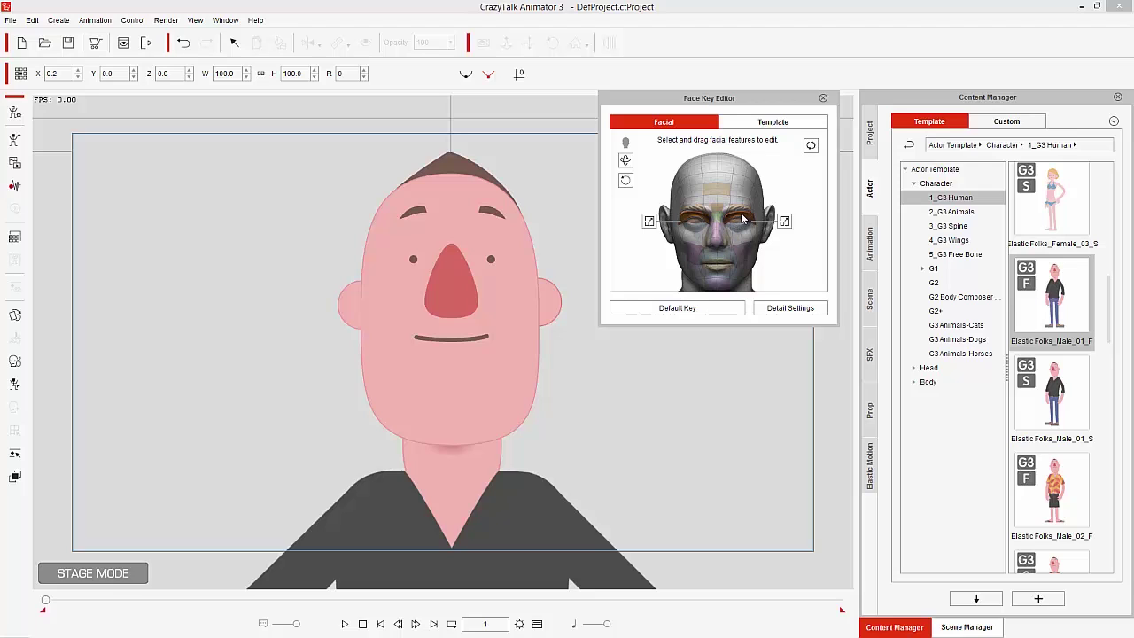
- Try shifting the actor's gaze in different directions with the eye controls on the dummy face
{"action": "left_click_drag", "start_coordinate": [749, 220], "coordinate": [735, 431]}
{"action": "left_click_drag", "start_coordinate": [749, 220], "coordinate": [716, 147]}
{"action": "left_click_drag", "start_coordinate": [696, 226], "coordinate": [735, 224]}
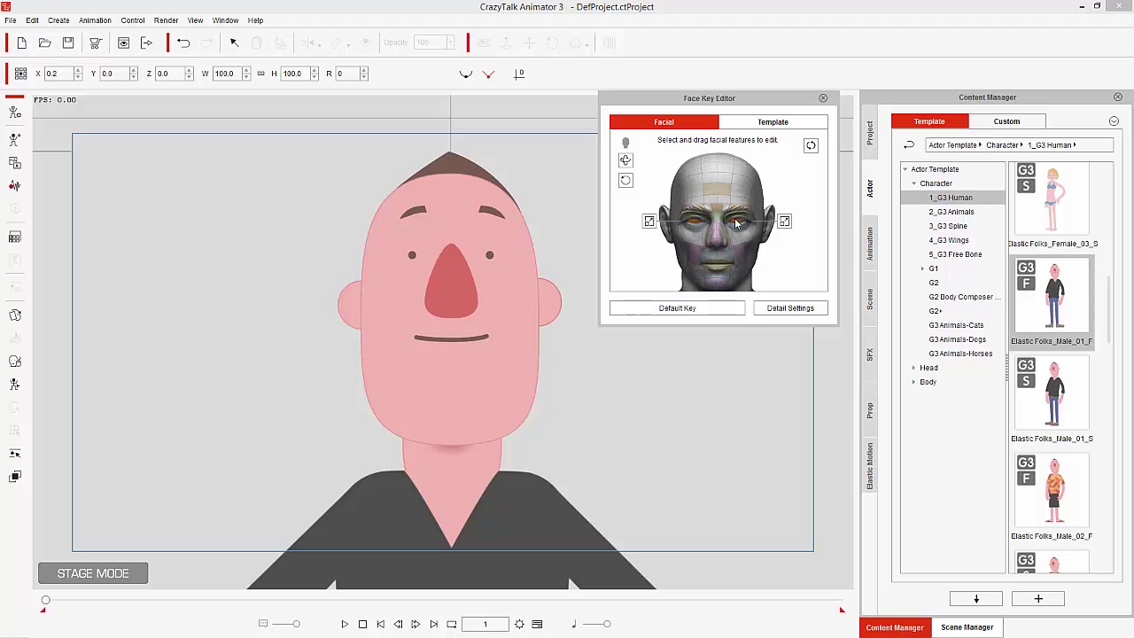
{"action": "left_click", "coordinate": [785, 224]}
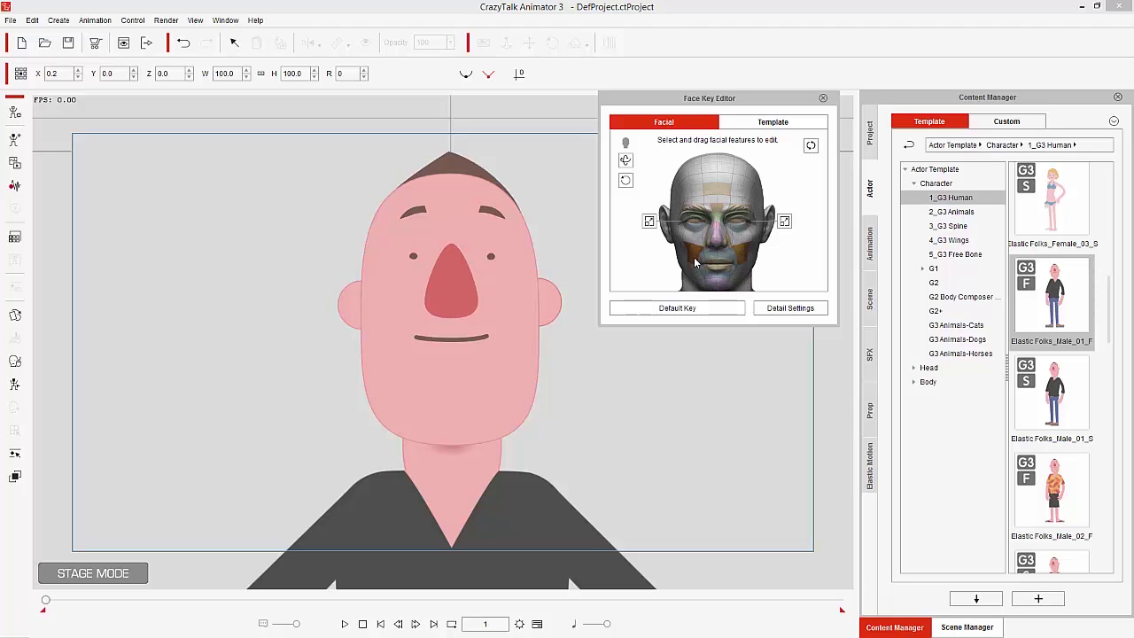
- Try the cheek and mouth controls, stretching and puckering the mouth, and restore the default face key
{"action": "left_click_drag", "start_coordinate": [695, 246], "coordinate": [762, 210]}
{"action": "mouse_move", "coordinate": [723, 259]}
{"action": "left_mouse_down"}
{"action": "mouse_move", "coordinate": [731, 253]}
{"action": "mouse_move", "coordinate": [720, 457]}
{"action": "mouse_move", "coordinate": [702, 81]}
{"action": "mouse_move", "coordinate": [1052, 207]}
{"action": "mouse_move", "coordinate": [503, 393]}
{"action": "mouse_move", "coordinate": [815, 182]}
{"action": "mouse_move", "coordinate": [479, 283]}
{"action": "mouse_move", "coordinate": [742, 384]}
{"action": "mouse_move", "coordinate": [952, 286]}
{"action": "mouse_move", "coordinate": [321, 324]}
{"action": "mouse_move", "coordinate": [1028, 317]}
{"action": "mouse_move", "coordinate": [557, 312]}
{"action": "mouse_move", "coordinate": [734, 275]}
{"action": "left_mouse_up"}
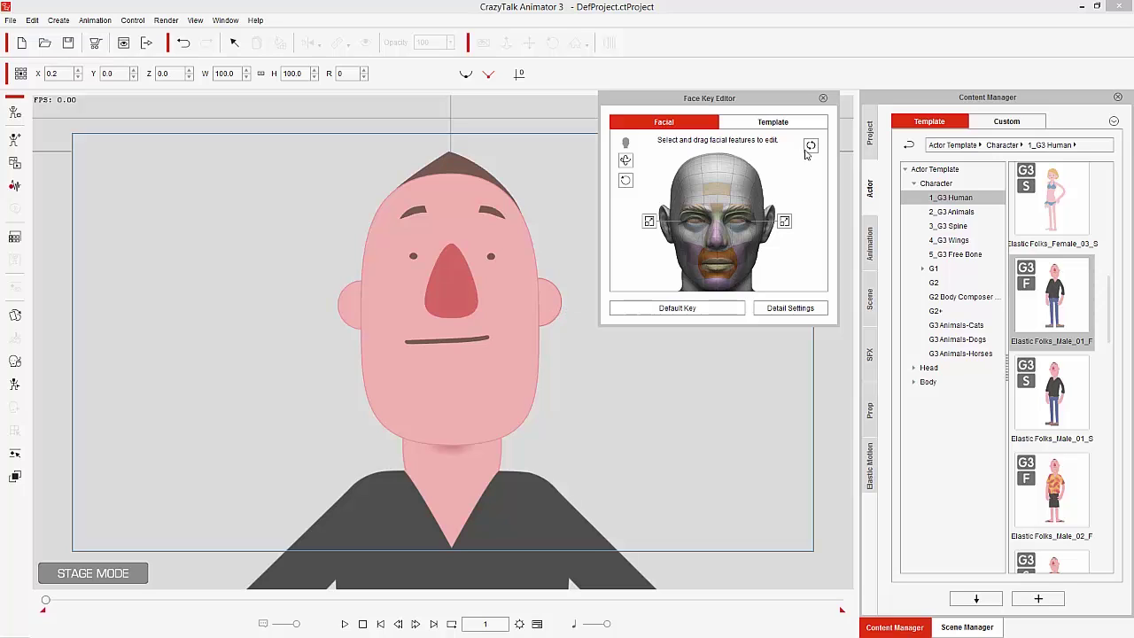
{"action": "left_click_drag", "start_coordinate": [723, 266], "coordinate": [683, 491]}
{"action": "left_click_drag", "start_coordinate": [680, 435], "coordinate": [672, 290]}
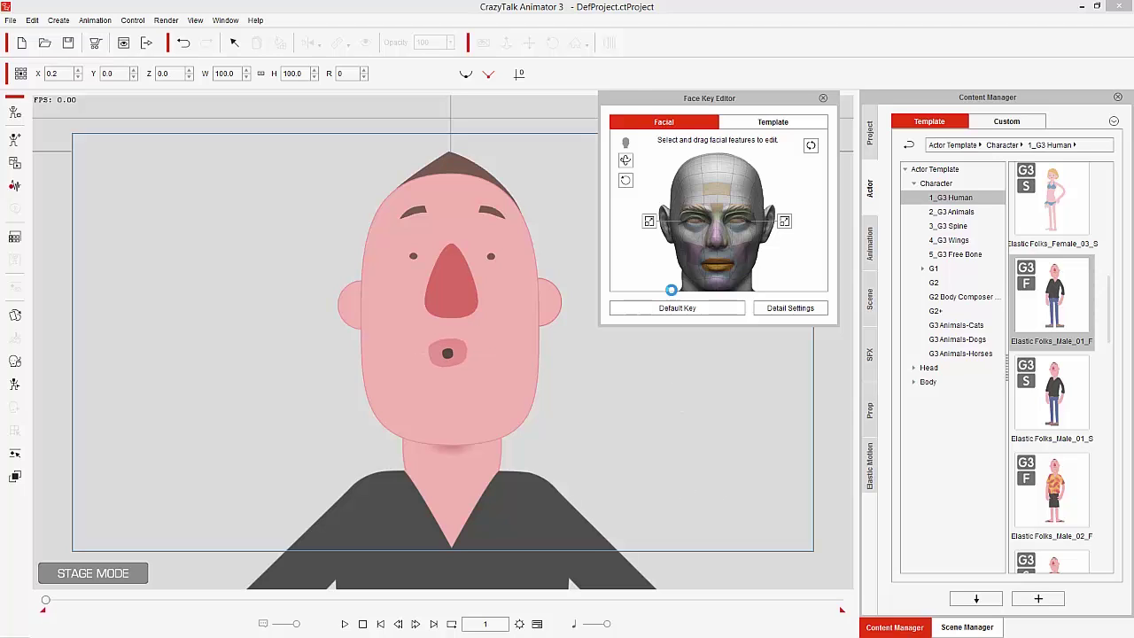
{"action": "left_click", "coordinate": [715, 310]}
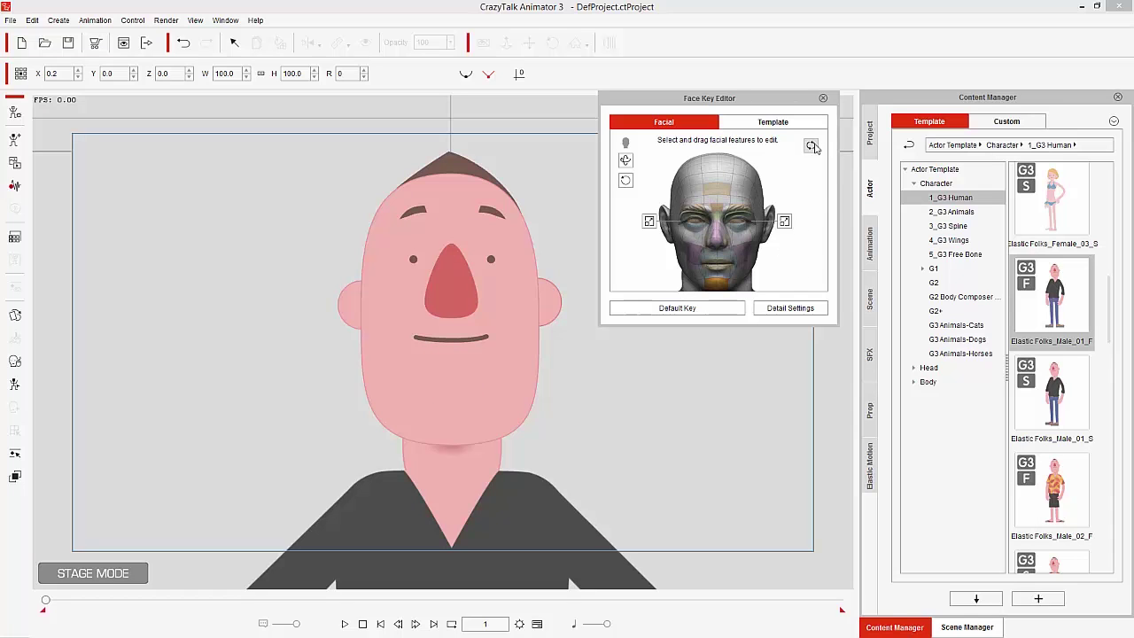
- Try turning and tilting the actor's head with both head rotation modes, and restore the default face key
{"action": "left_click", "coordinate": [626, 161]}
{"action": "left_click_drag", "start_coordinate": [660, 173], "coordinate": [342, 360]}
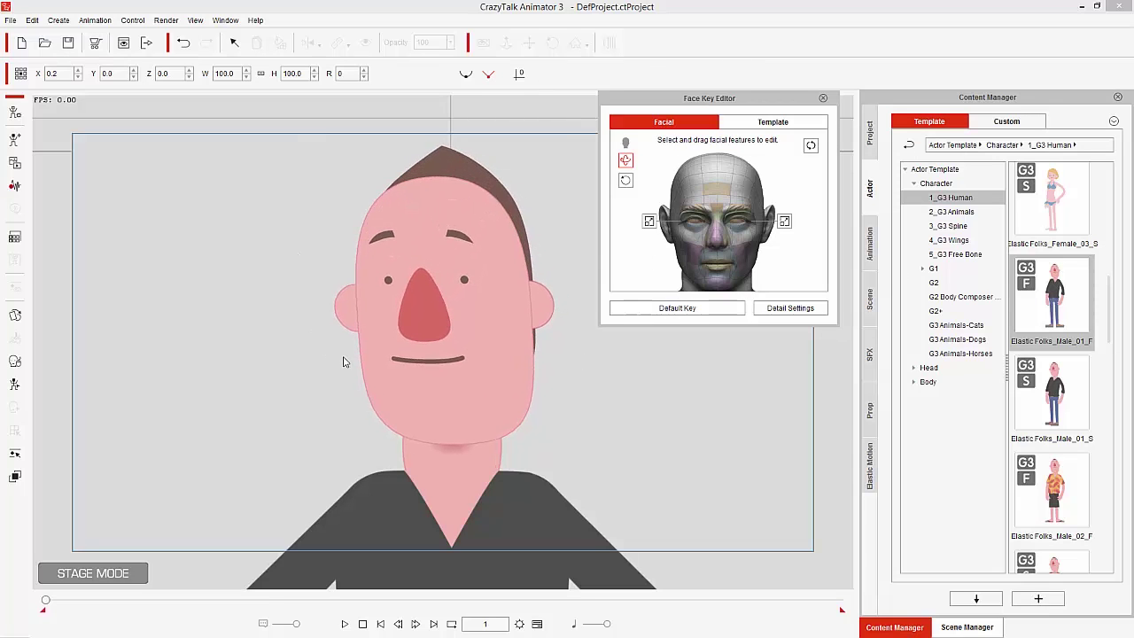
{"action": "left_click", "coordinate": [625, 181]}
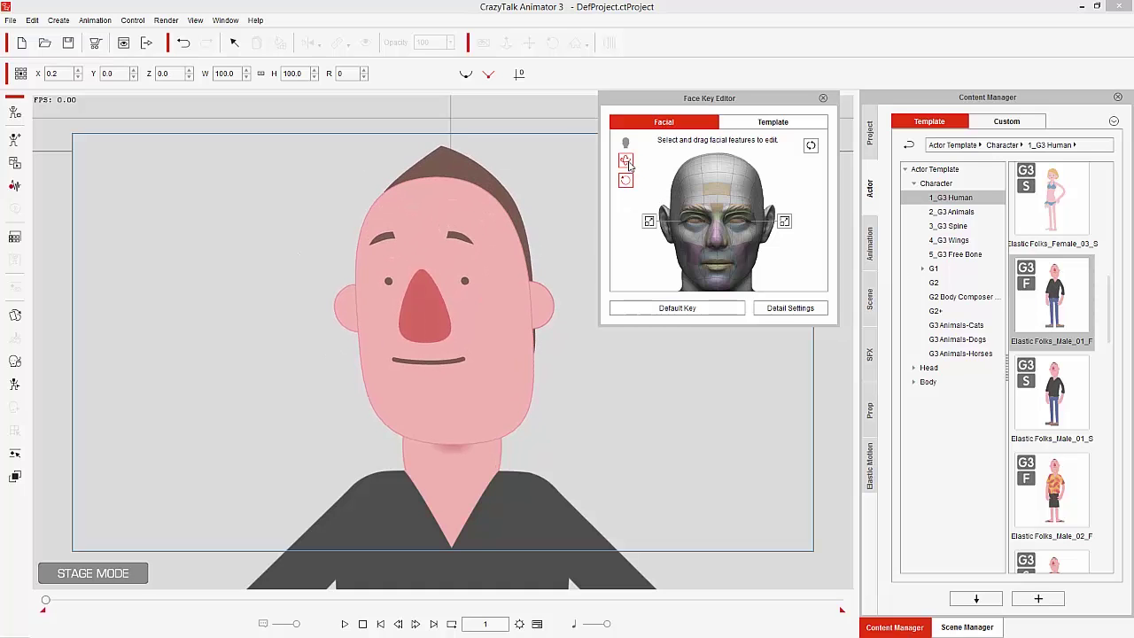
{"action": "left_click_drag", "start_coordinate": [648, 174], "coordinate": [625, 267]}
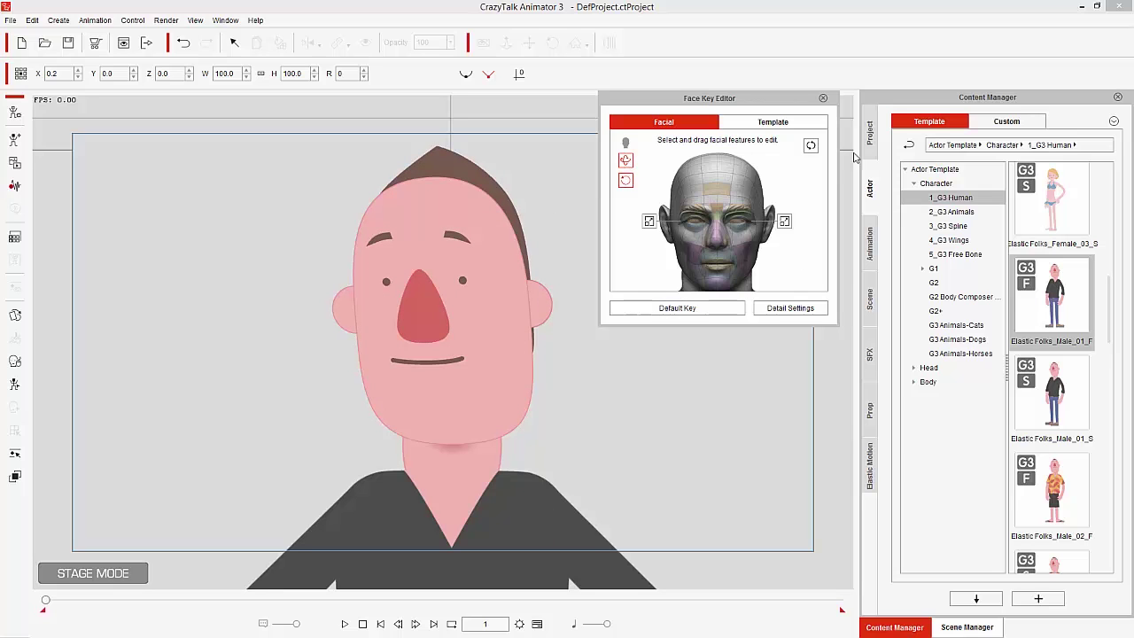
{"action": "left_click_drag", "start_coordinate": [660, 161], "coordinate": [851, 106]}
{"action": "left_click", "coordinate": [671, 310]}
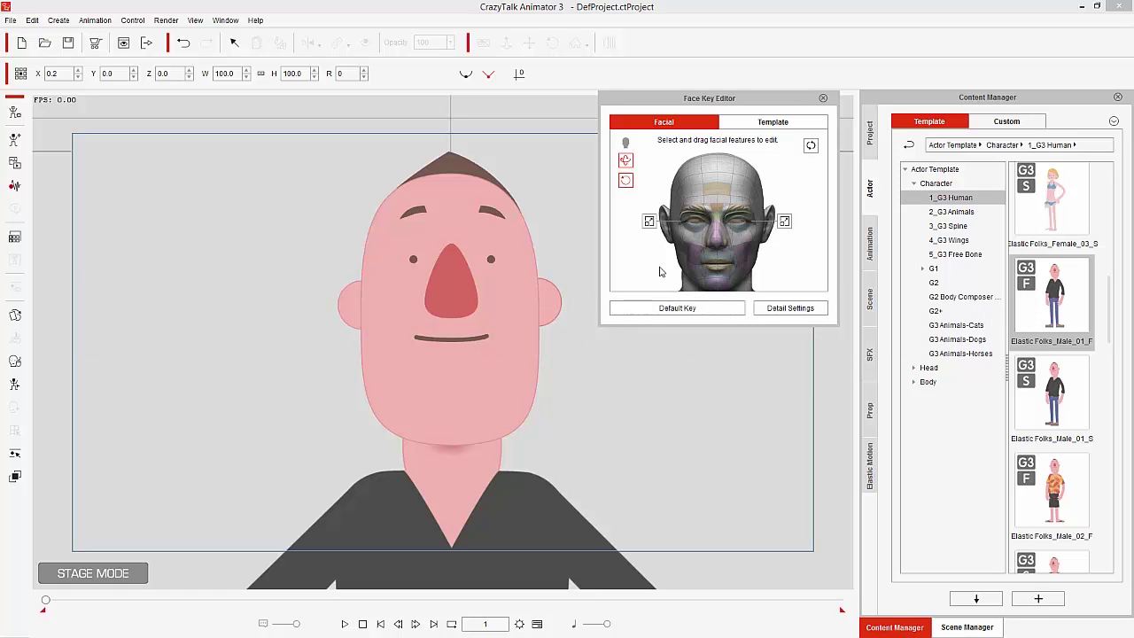
- Switch to the expression templates and apply Happy_1 to the actor's face
{"action": "left_click", "coordinate": [759, 125]}
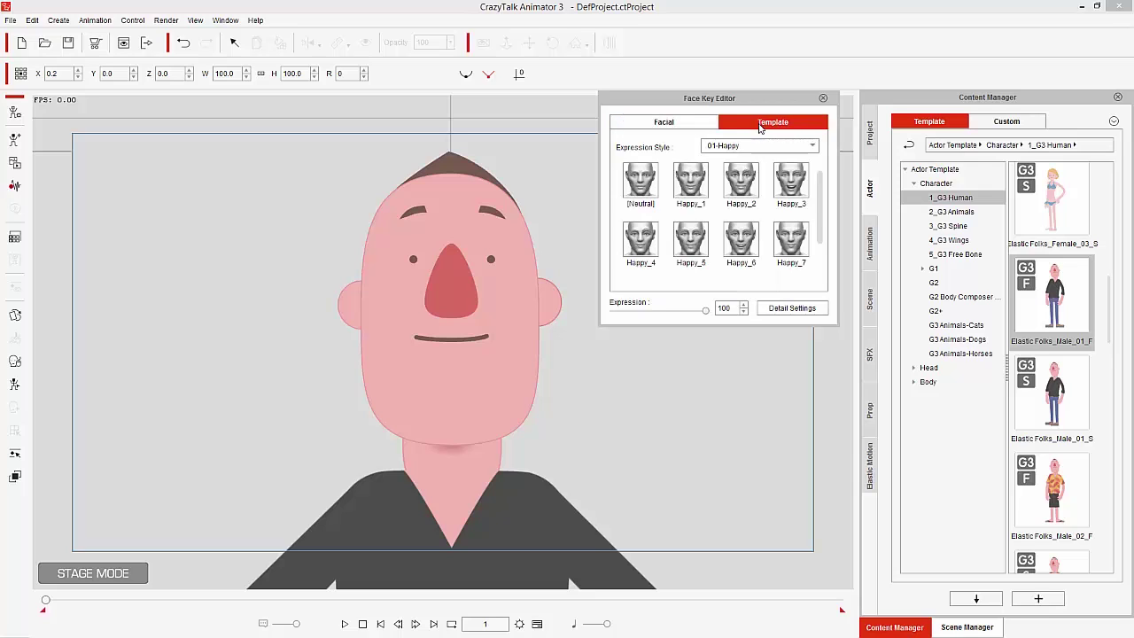
{"action": "left_click", "coordinate": [692, 186]}
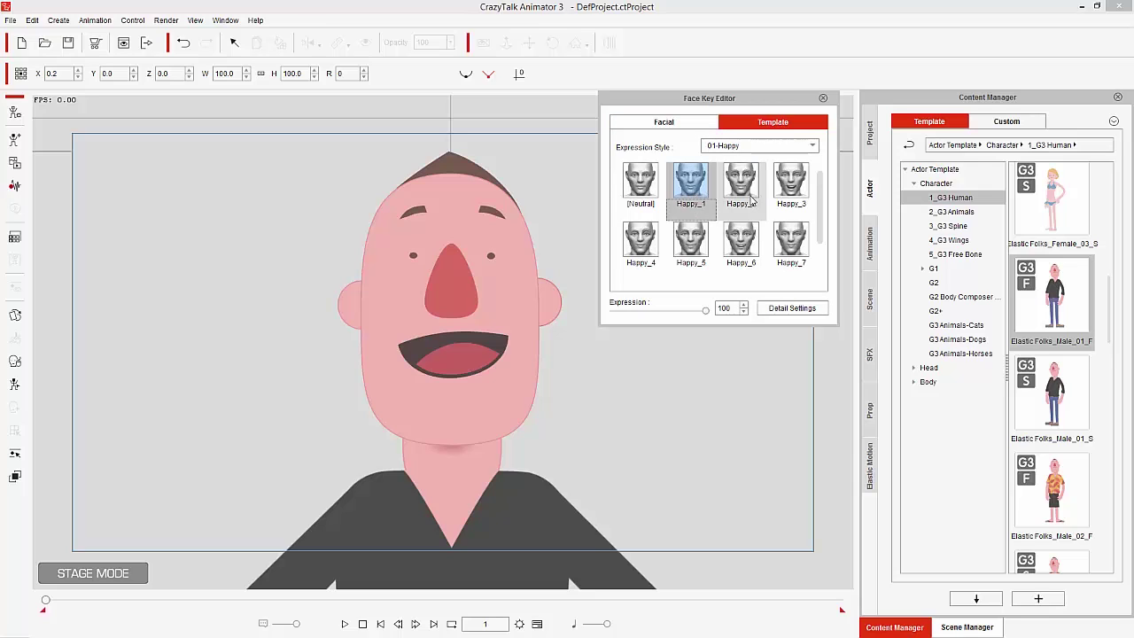
{"action": "left_click", "coordinate": [774, 148]}
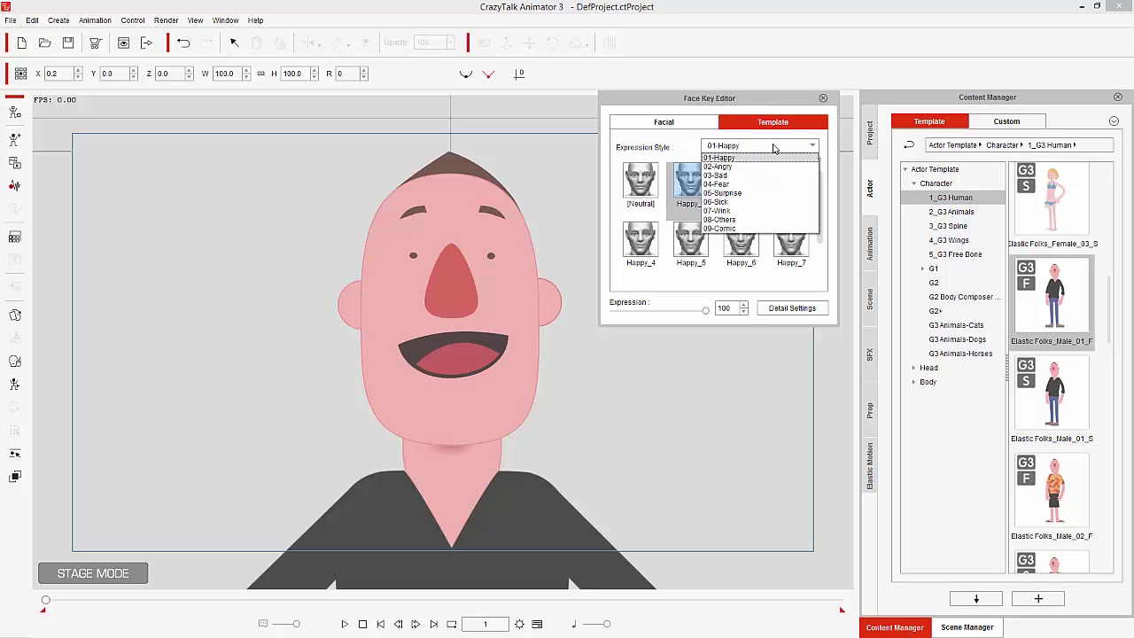
{"action": "left_click", "coordinate": [691, 146]}
- Try the Happy_2, Happy_3, Happy_7, Happy_6, Happy_5 and Happy_4 expressions on the actor
{"action": "left_click", "coordinate": [740, 184]}
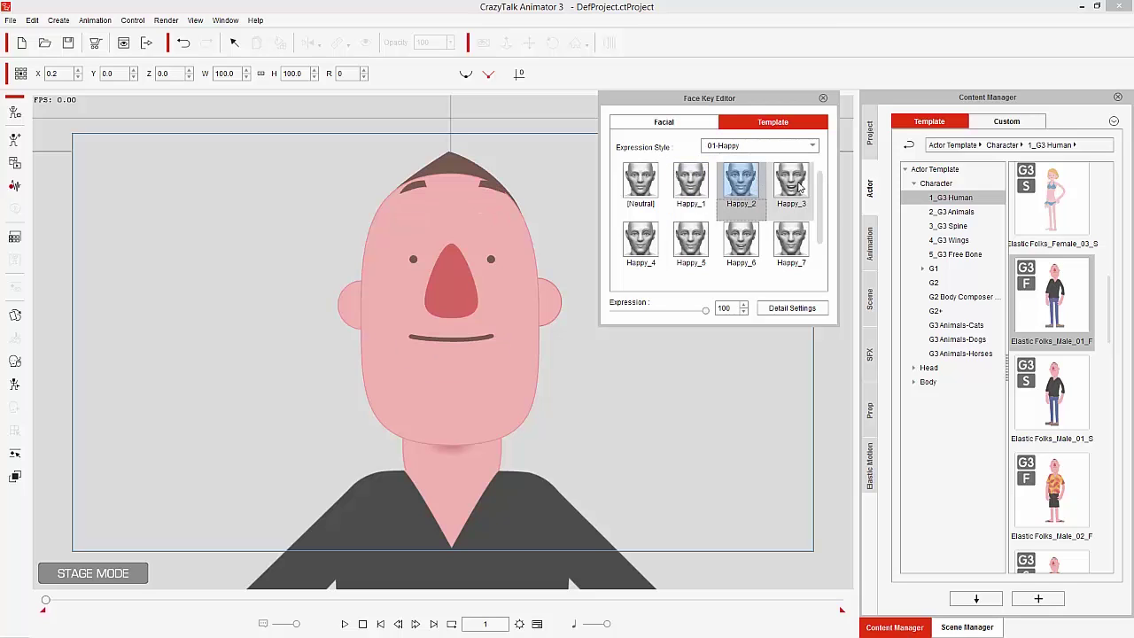
{"action": "left_click", "coordinate": [792, 186]}
{"action": "left_click", "coordinate": [792, 237]}
{"action": "left_click", "coordinate": [741, 238]}
{"action": "left_click", "coordinate": [691, 237]}
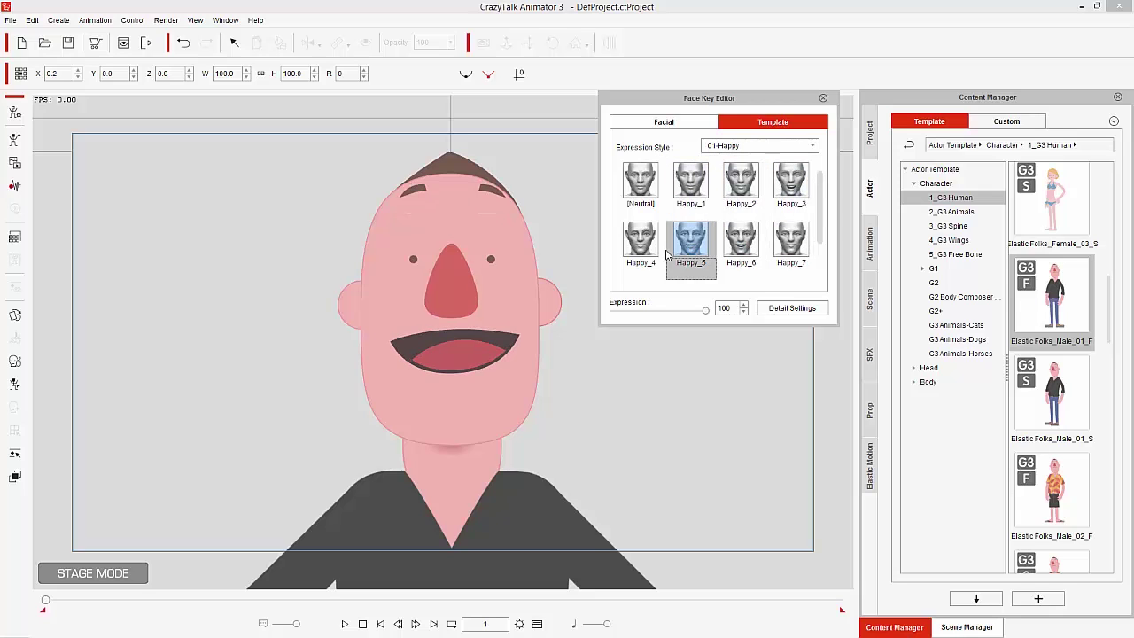
{"action": "left_click", "coordinate": [645, 237]}
- Choose the 04-Fear expression style and try its presets on the actor through Fear_5
{"action": "left_click", "coordinate": [744, 150]}
{"action": "left_click", "coordinate": [731, 186]}
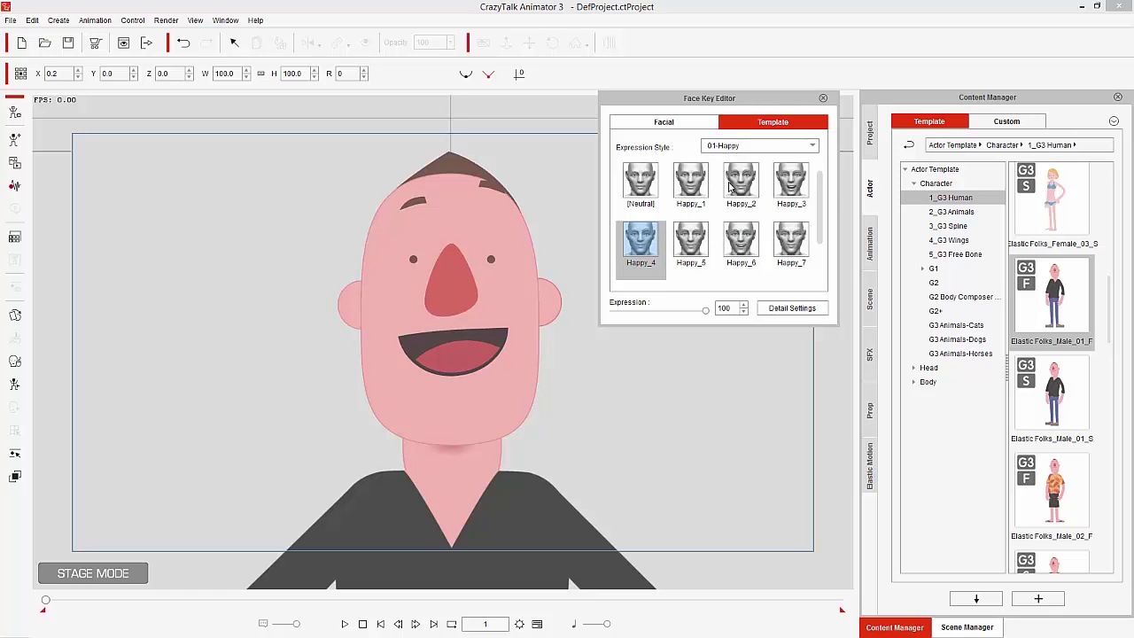
{"action": "left_click", "coordinate": [696, 184]}
{"action": "left_click", "coordinate": [741, 184]}
{"action": "left_click", "coordinate": [791, 184]}
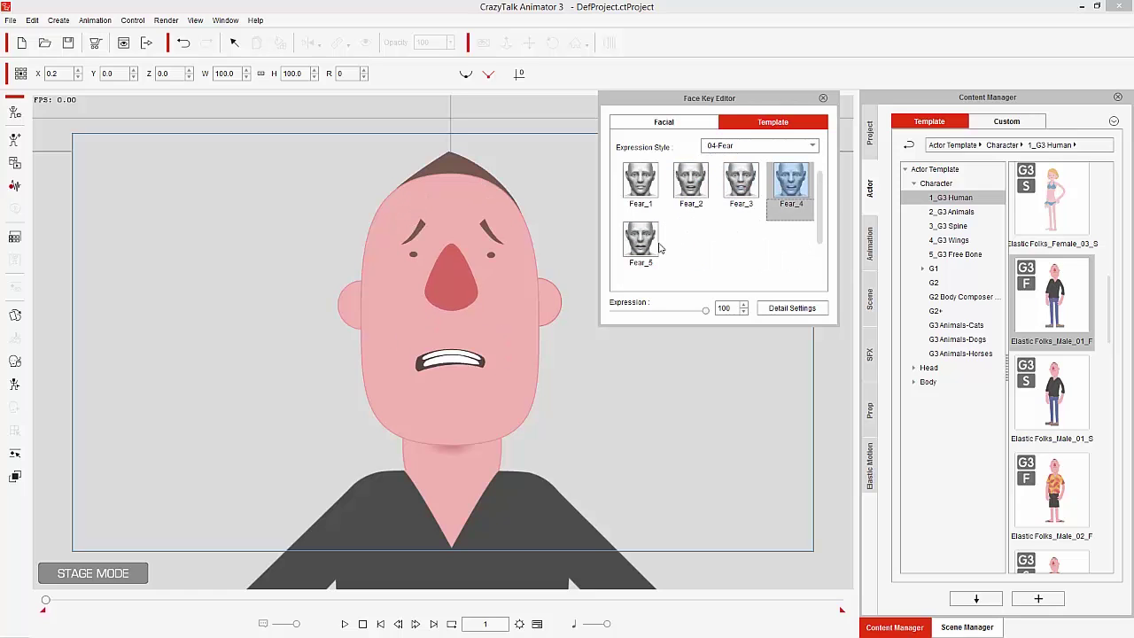
{"action": "left_click", "coordinate": [650, 249]}
- Choose the 06-Sick expression style and try its Disgust, Tired and Distrust presets on the actor, finishing with Distrust_1
{"action": "left_click", "coordinate": [763, 145]}
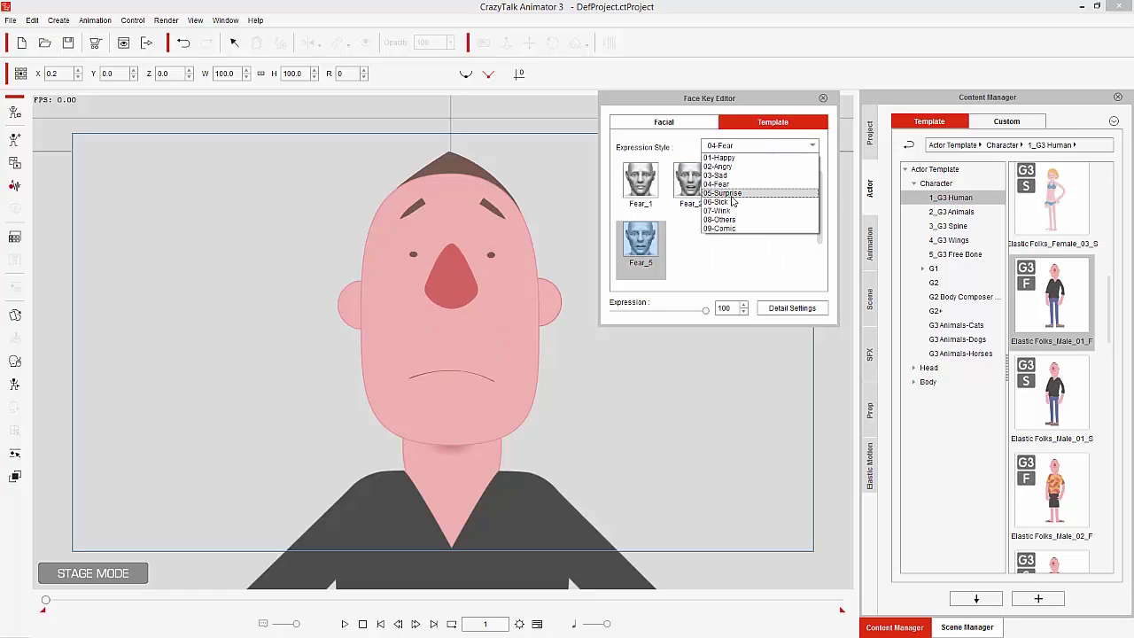
{"action": "left_click", "coordinate": [729, 208]}
{"action": "left_click", "coordinate": [744, 186]}
{"action": "left_click", "coordinate": [791, 186]}
{"action": "left_click", "coordinate": [791, 241]}
{"action": "left_click", "coordinate": [747, 248]}
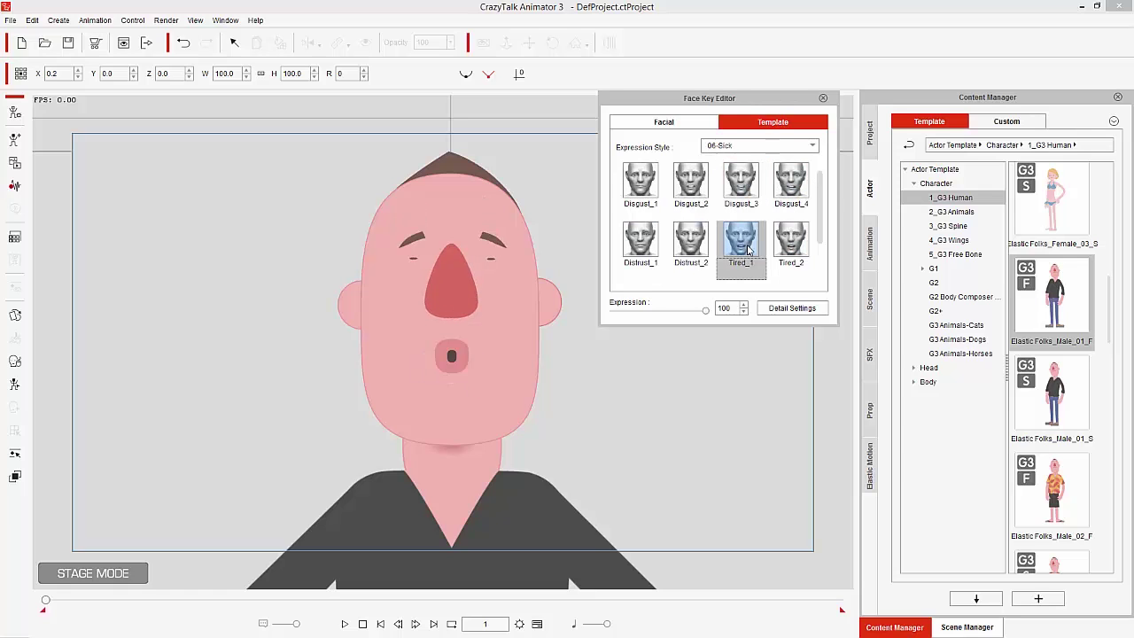
{"action": "left_click", "coordinate": [691, 241]}
{"action": "left_click", "coordinate": [640, 241]}
- Return to the 01-Happy expression style and apply Happy_1 to the actor
{"action": "left_click", "coordinate": [755, 147]}
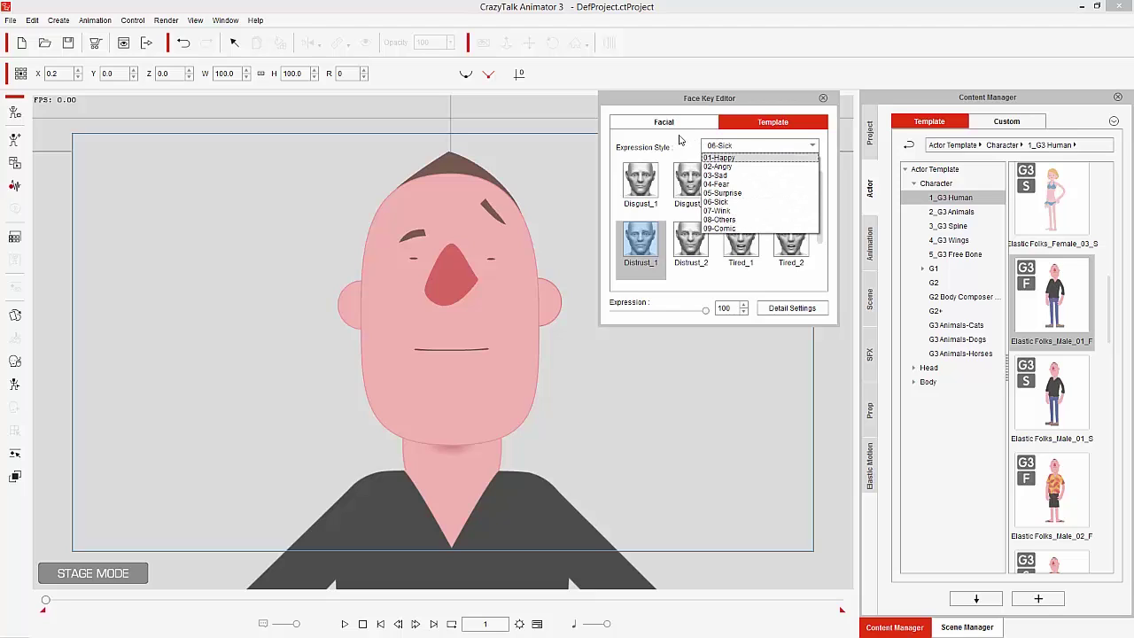
{"action": "left_click", "coordinate": [729, 158]}
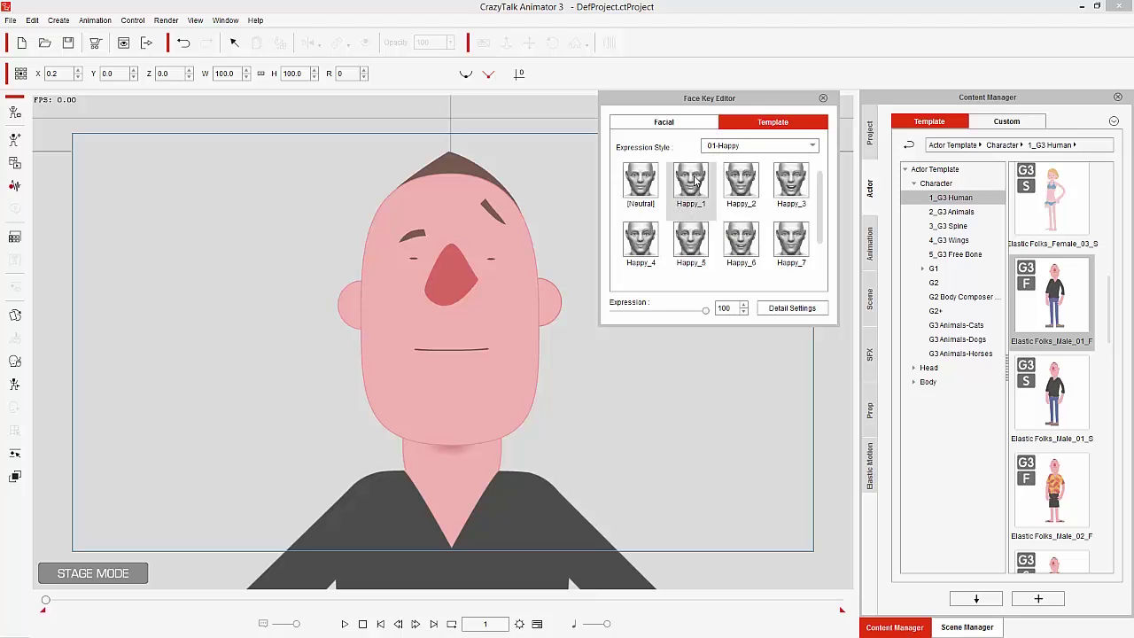
{"action": "left_click", "coordinate": [697, 181]}
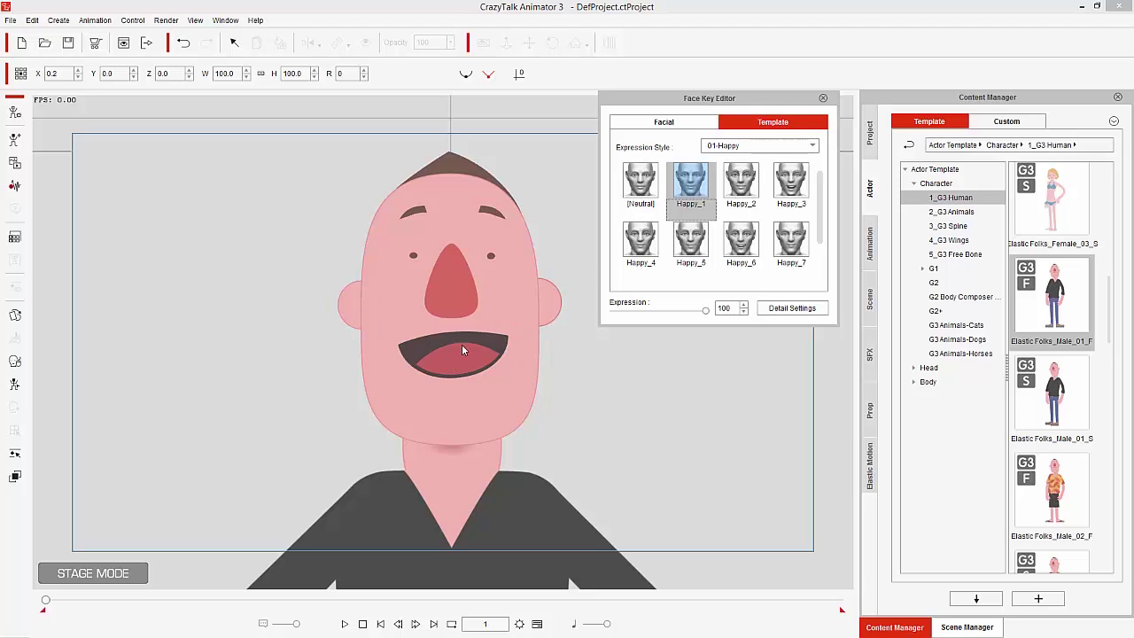
- Show the Facial Clip's Head, Face and Eye tracks in the timeline and key the Happy_6 expression at frame 20
{"action": "key", "text": "F3"}
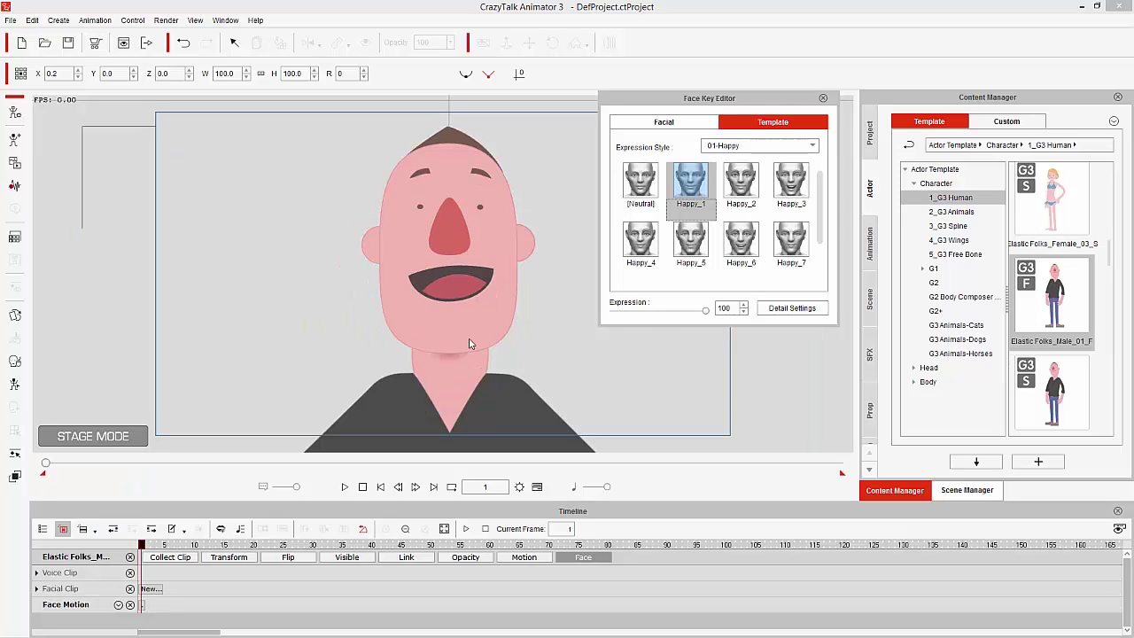
{"action": "left_click", "coordinate": [38, 590]}
{"action": "scroll", "coordinate": [111, 592], "scroll_direction": "down", "scroll_amount": 2}
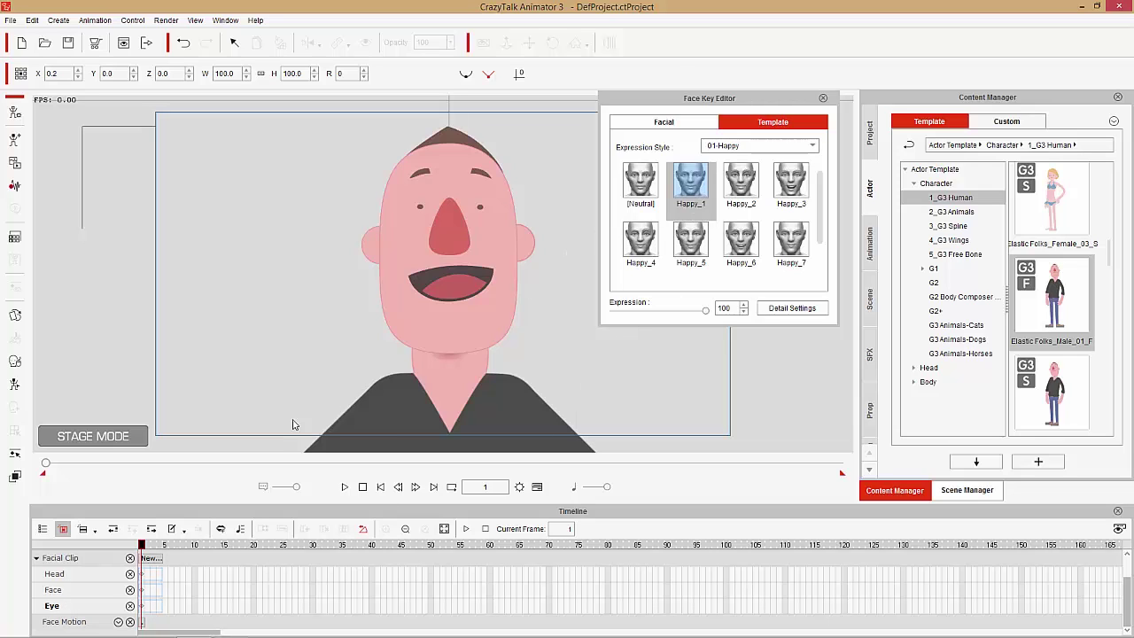
{"action": "left_click_drag", "start_coordinate": [151, 547], "coordinate": [255, 546]}
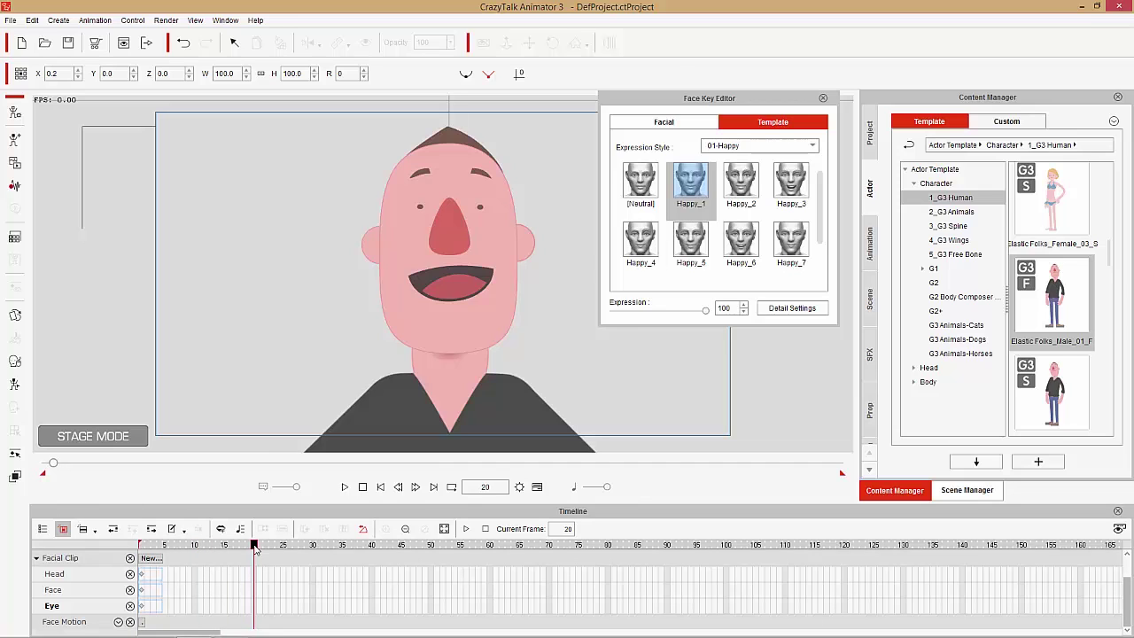
{"action": "left_click", "coordinate": [742, 241]}
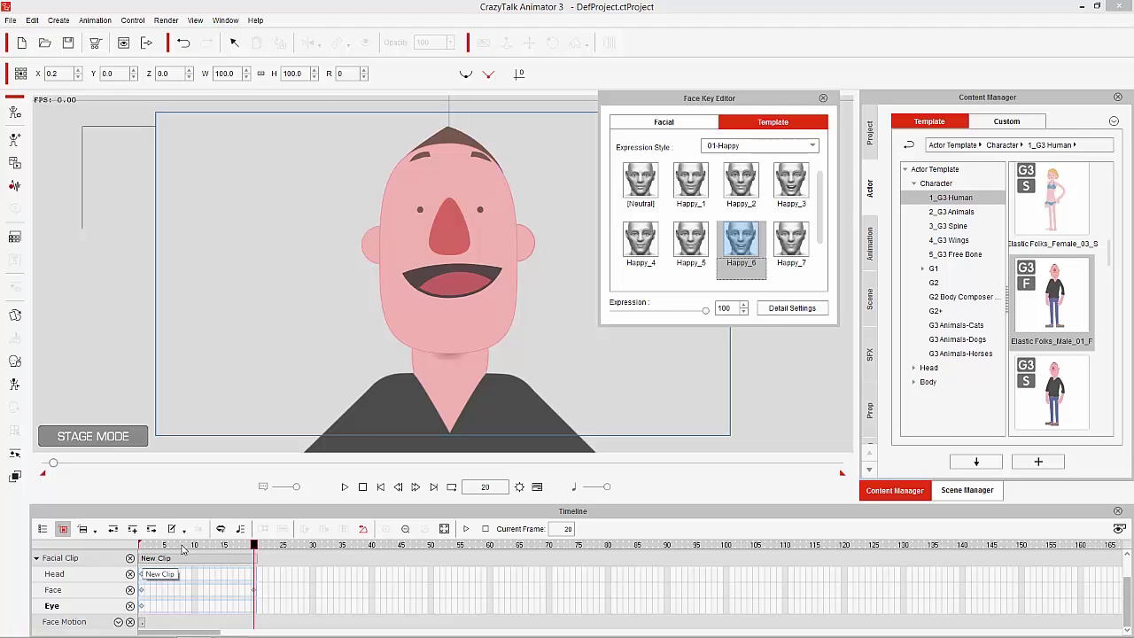
- Key the Fear_4 expression from the 04-Fear style at frame 40 and scrub back through the facial keys to frame 1
{"action": "left_click_drag", "start_coordinate": [142, 545], "coordinate": [373, 549]}
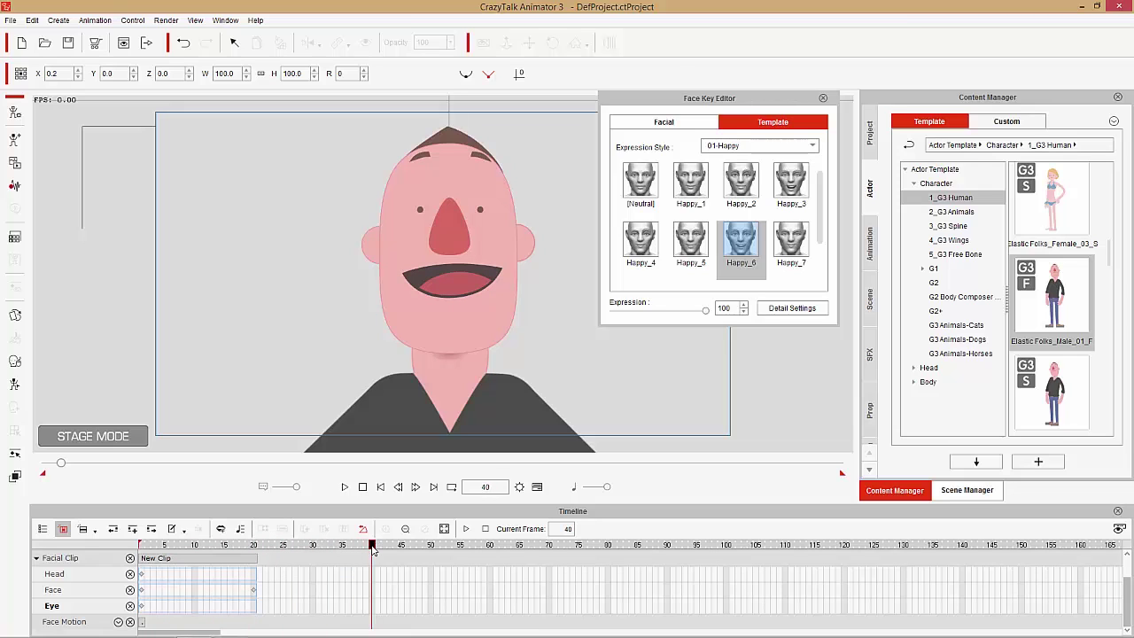
{"action": "left_click", "coordinate": [761, 148]}
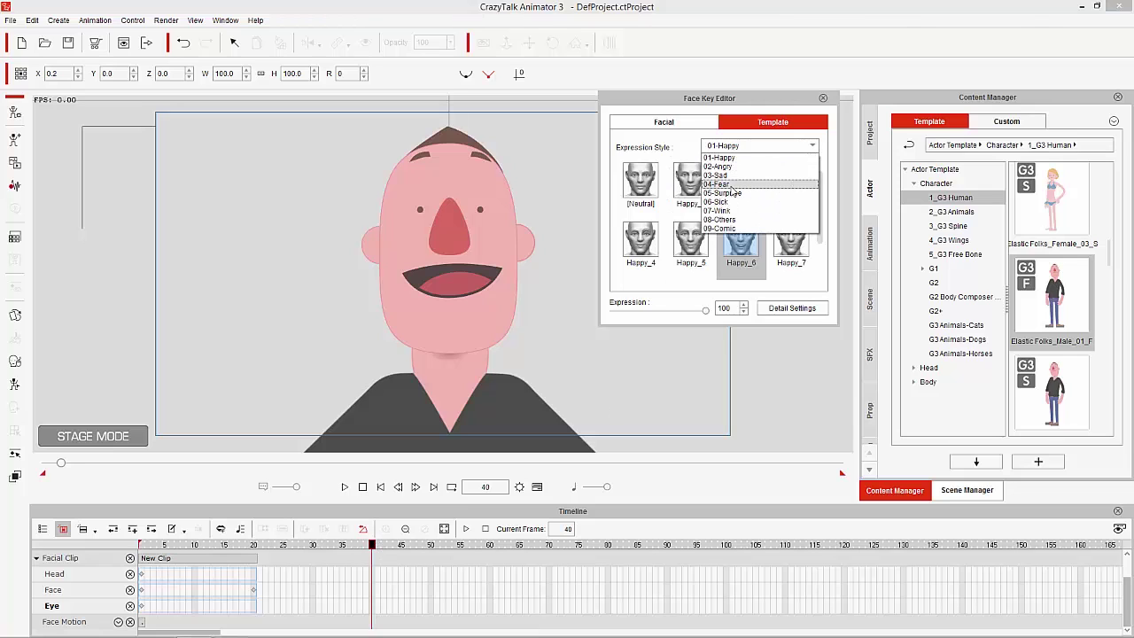
{"action": "left_click", "coordinate": [732, 185]}
{"action": "left_click", "coordinate": [790, 192]}
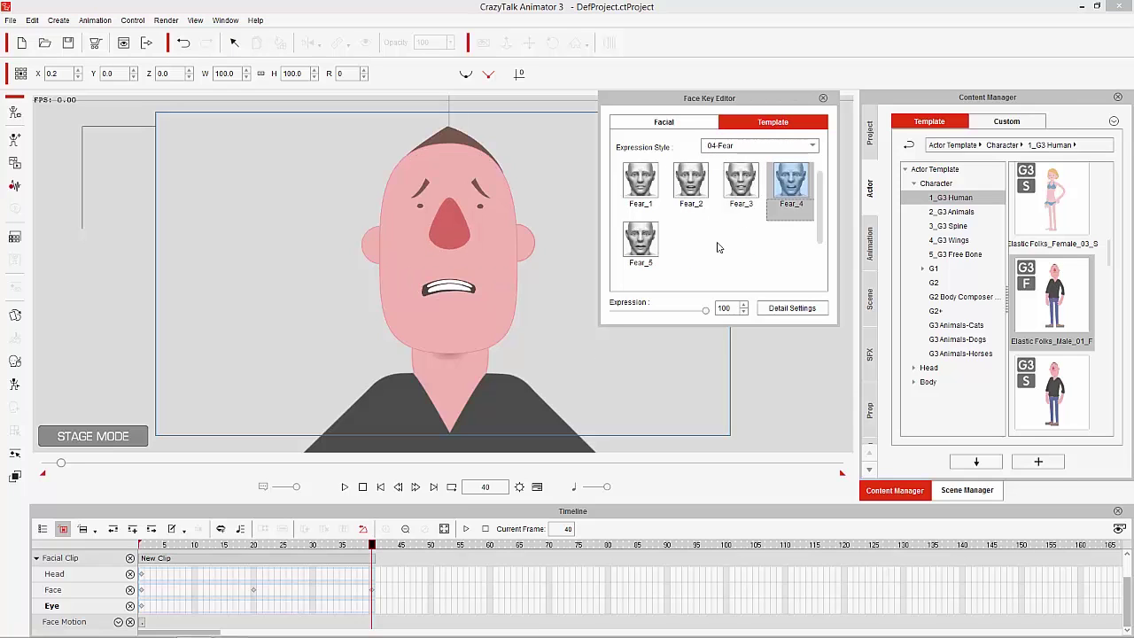
{"action": "left_click_drag", "start_coordinate": [269, 547], "coordinate": [124, 547]}
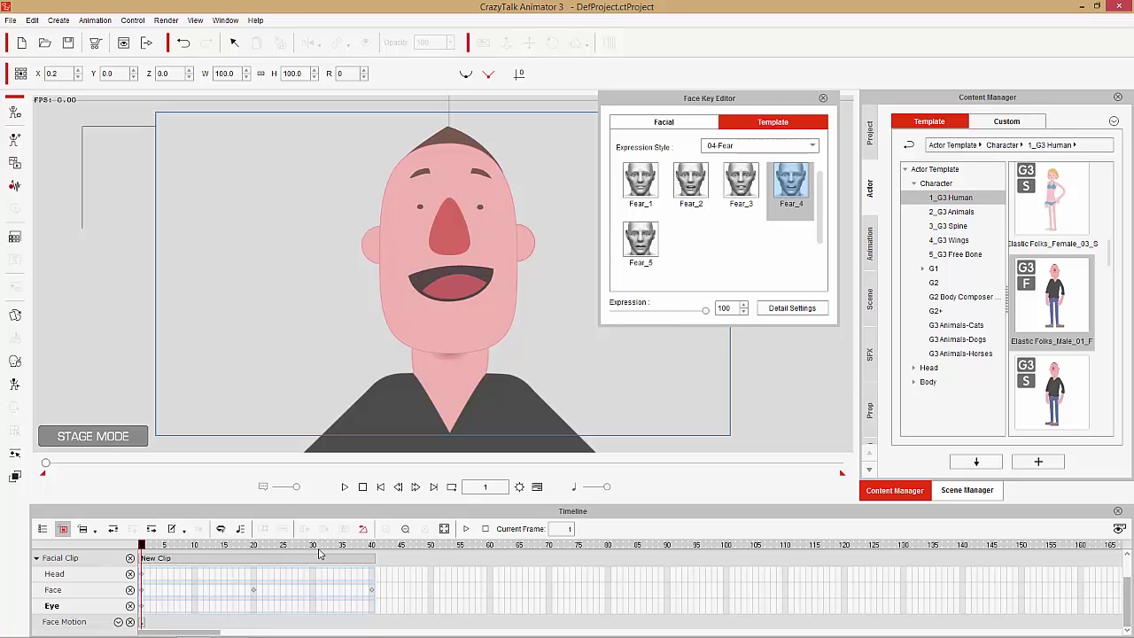
- Select the Face key at frame 20 and reshape the actor's eyebrow by dragging the brow feature on the facial puppet
{"action": "left_click_drag", "start_coordinate": [278, 548], "coordinate": [253, 545]}
{"action": "left_click", "coordinate": [253, 590]}
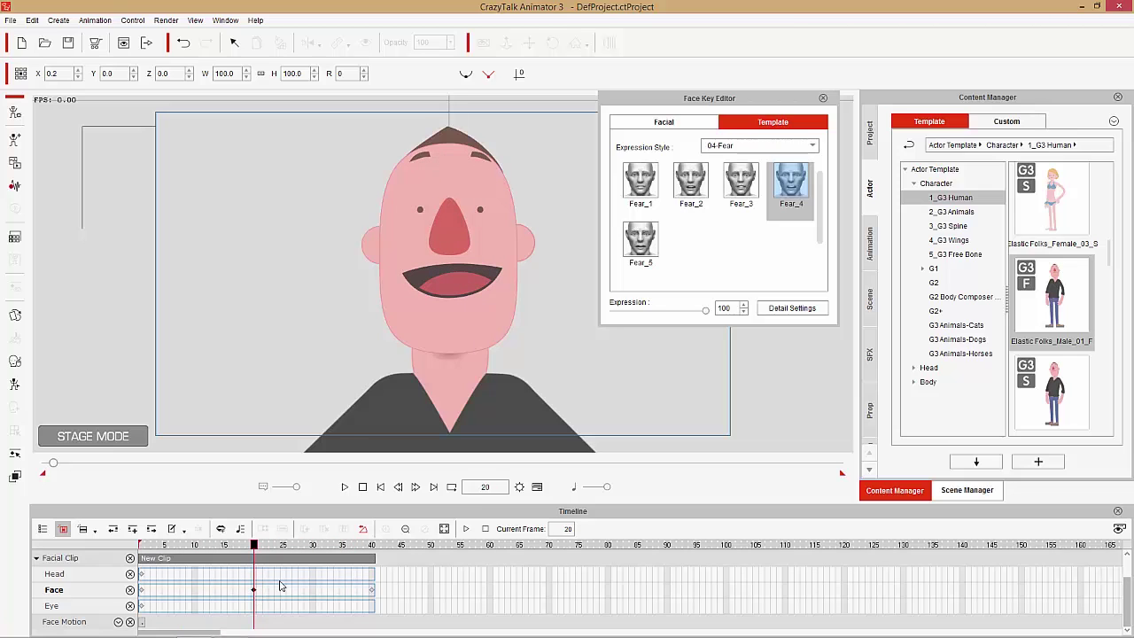
{"action": "left_click", "coordinate": [697, 124]}
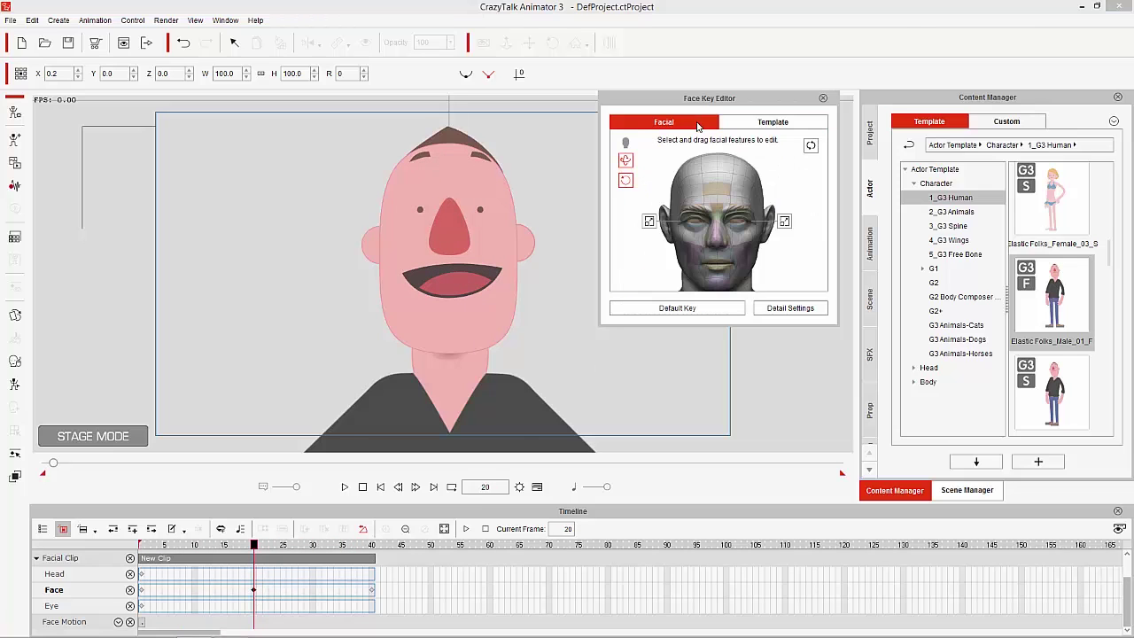
{"action": "left_click_drag", "start_coordinate": [699, 213], "coordinate": [690, 175]}
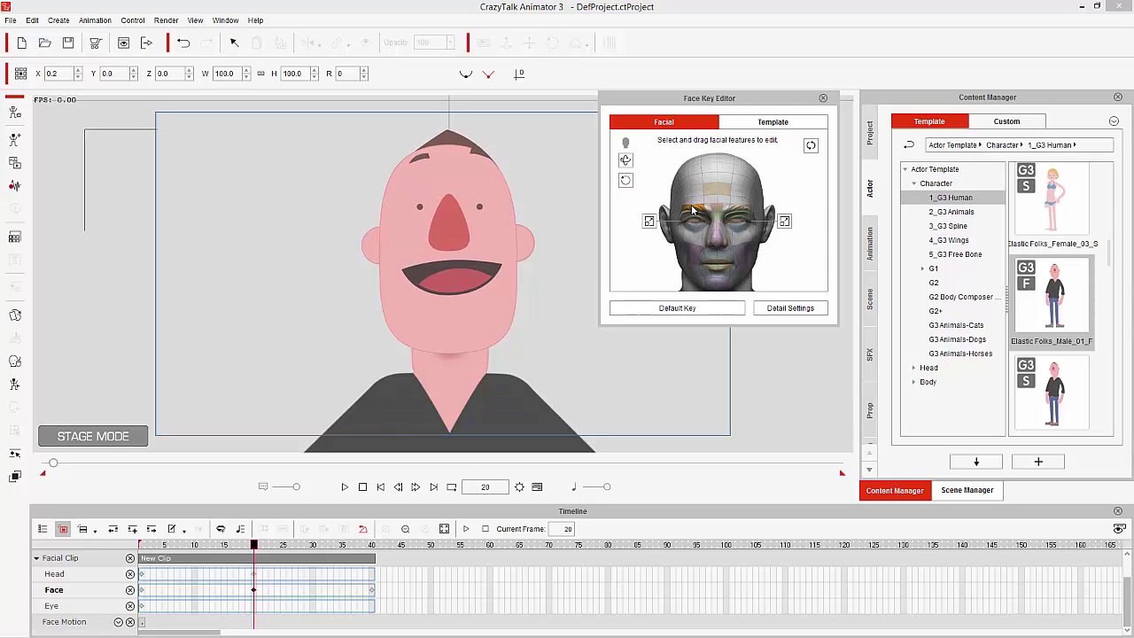
{"action": "left_click_drag", "start_coordinate": [696, 217], "coordinate": [706, 410]}
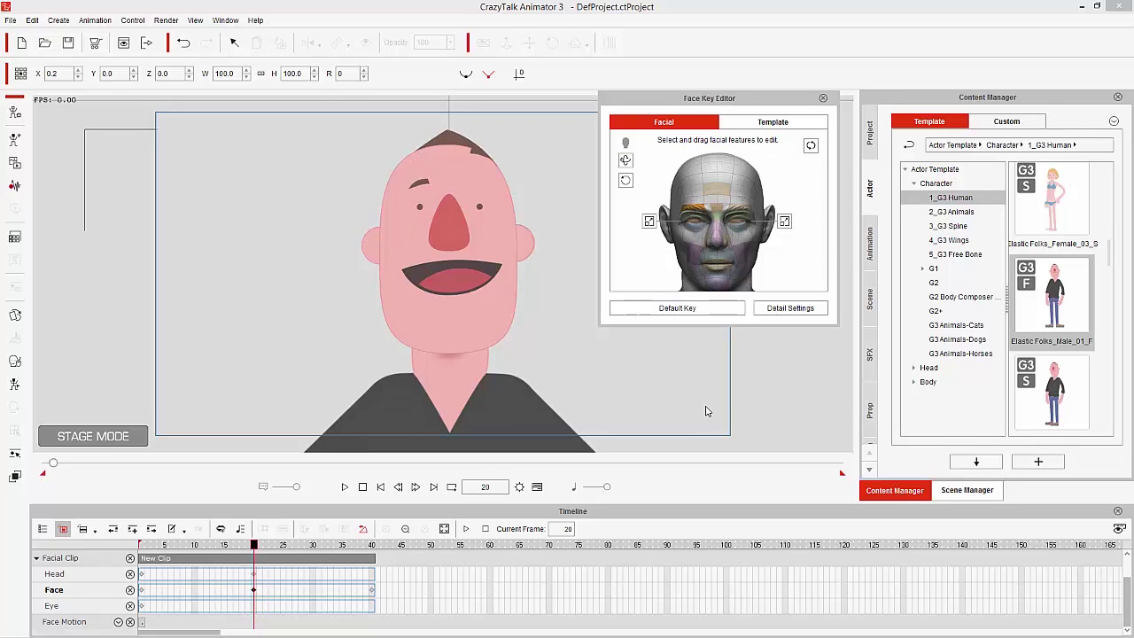
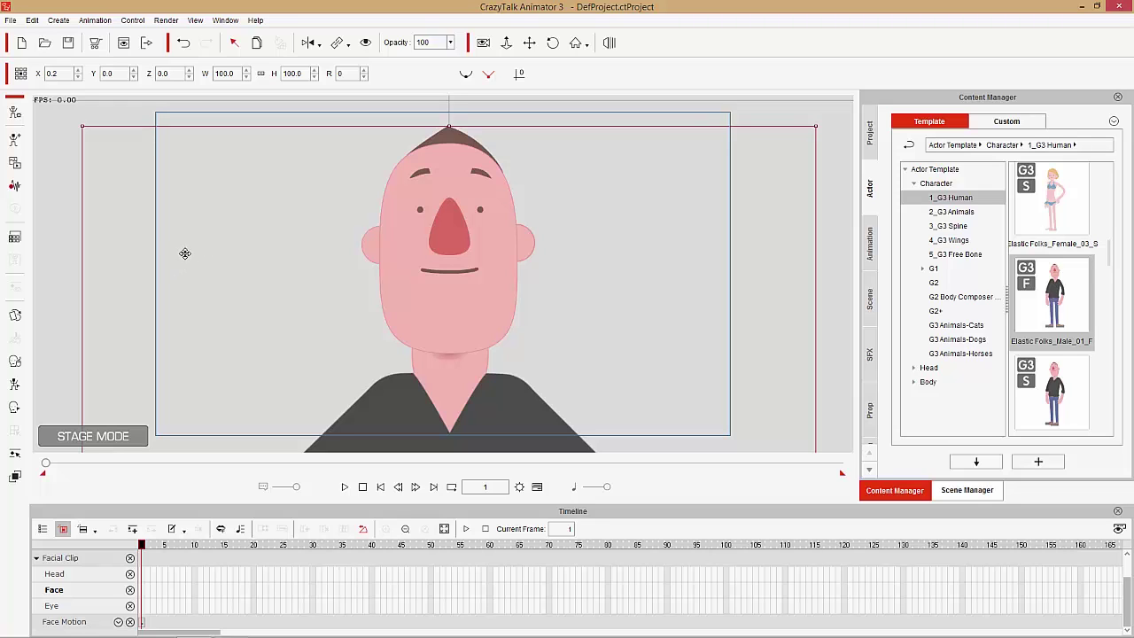
- Record a microphone voice script of about 6.5 seconds for the actor at 44100 Hz, 16 Bit, play it back and accept it
{"action": "left_click", "coordinate": [15, 187]}
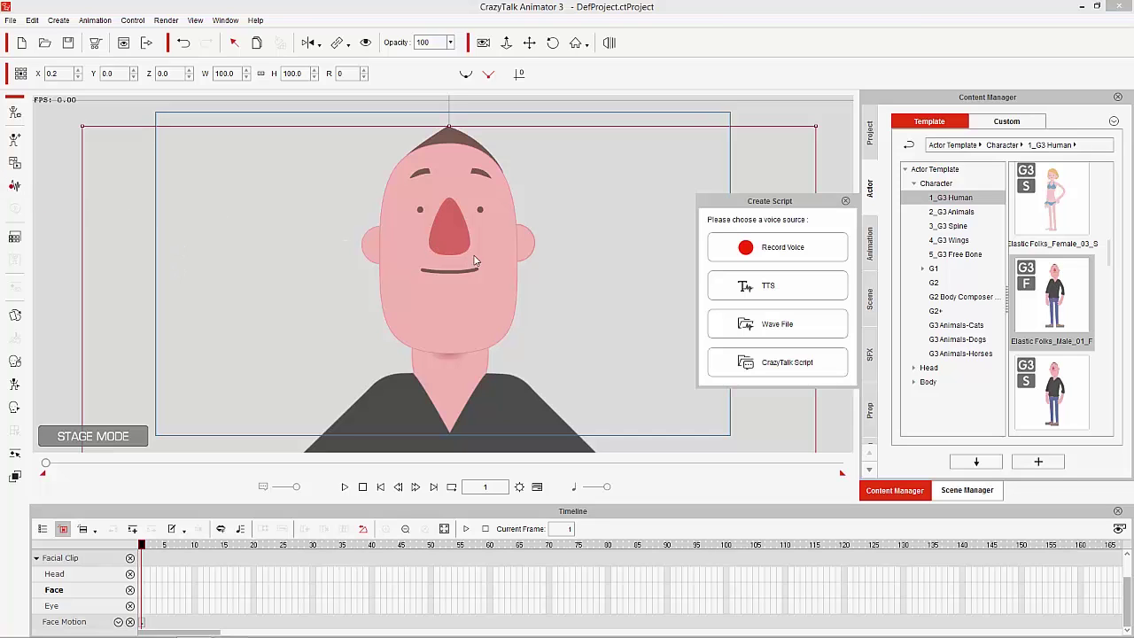
{"action": "left_click", "coordinate": [783, 247]}
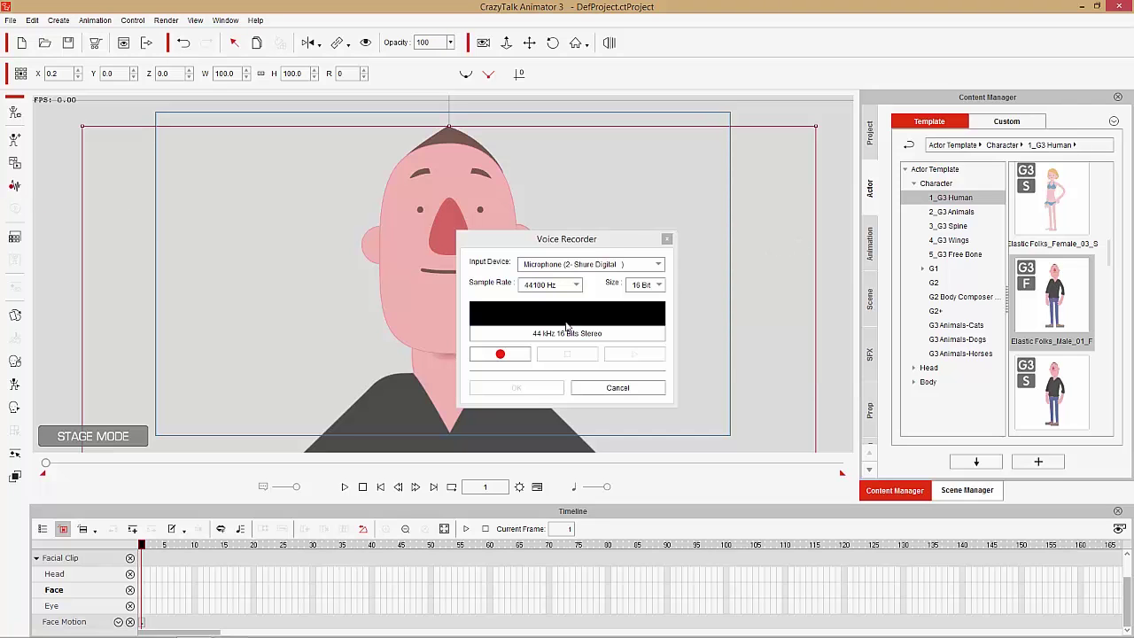
{"action": "left_click", "coordinate": [502, 354]}
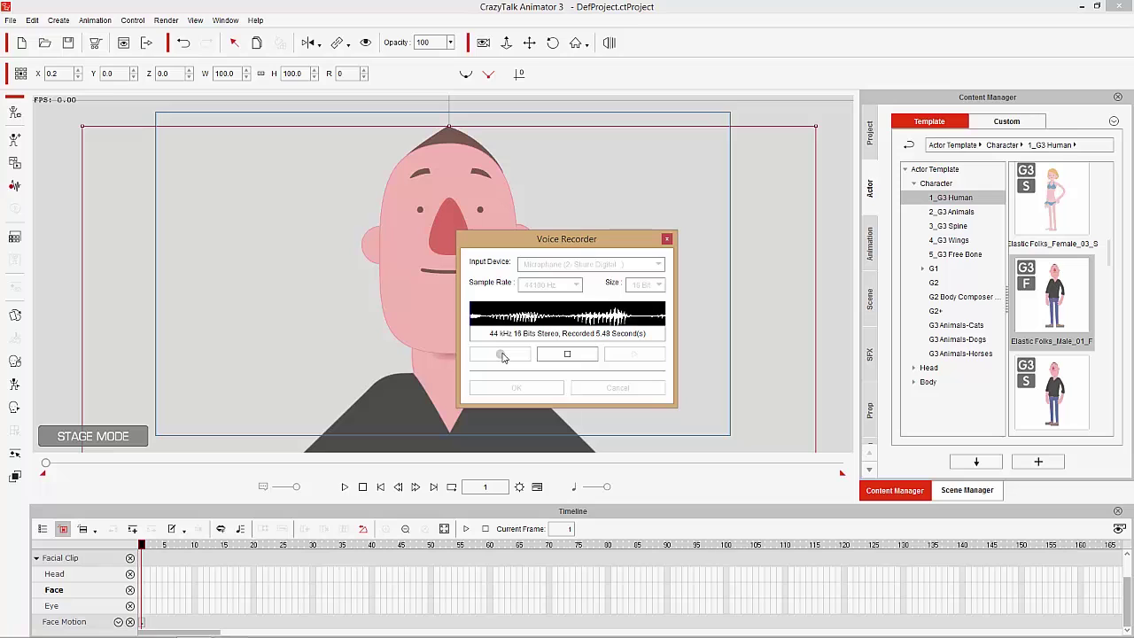
{"action": "left_click", "coordinate": [570, 354]}
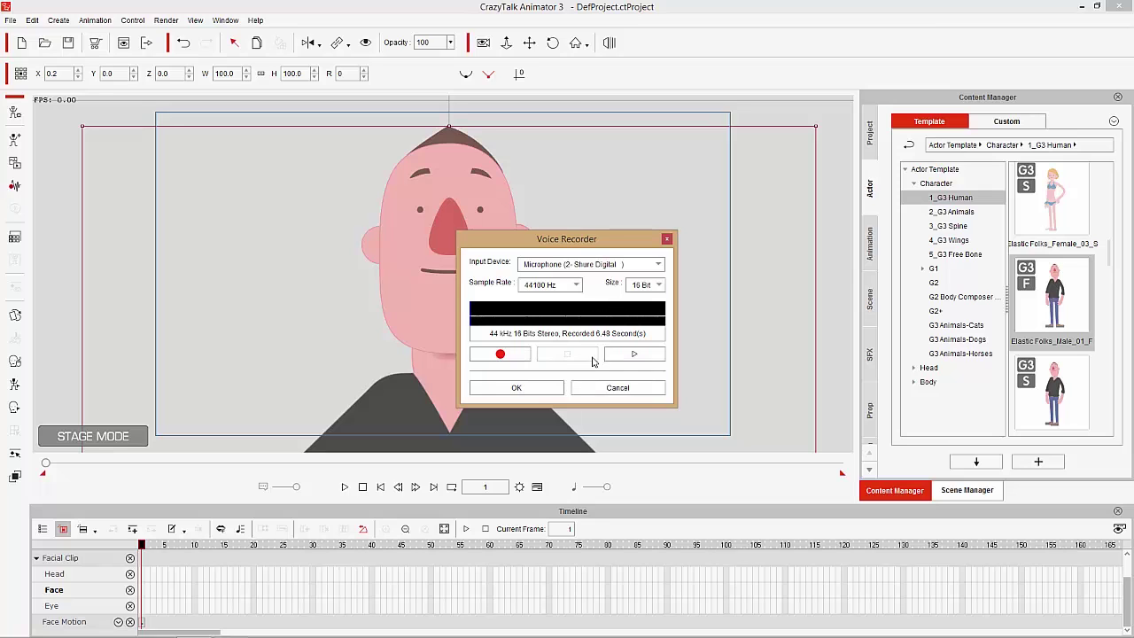
{"action": "left_click", "coordinate": [633, 354]}
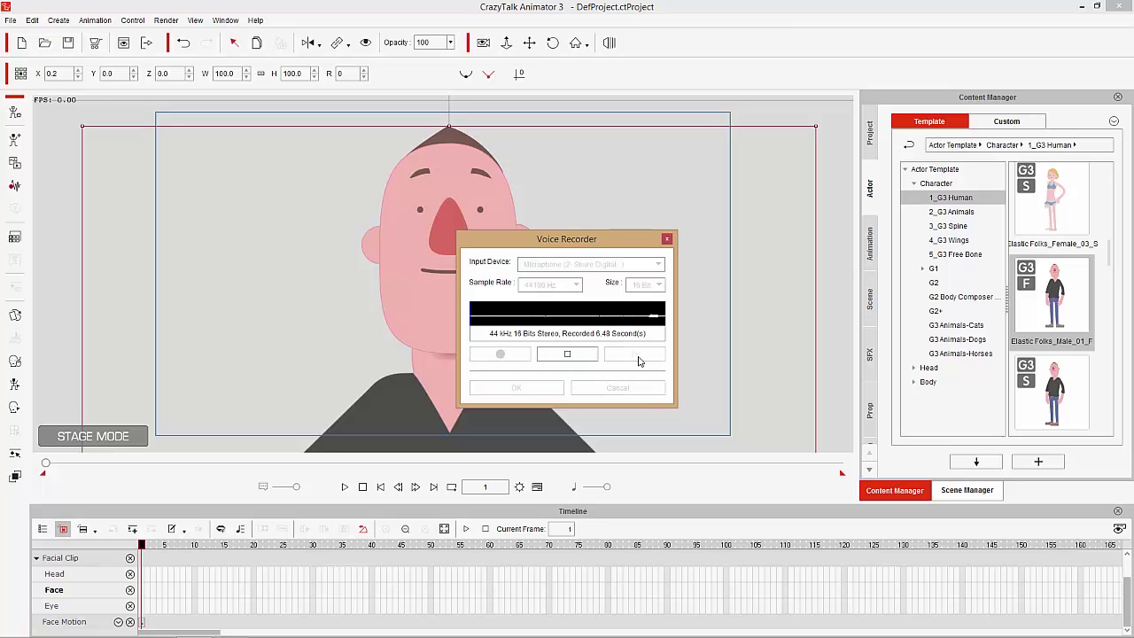
{"action": "left_click", "coordinate": [569, 354]}
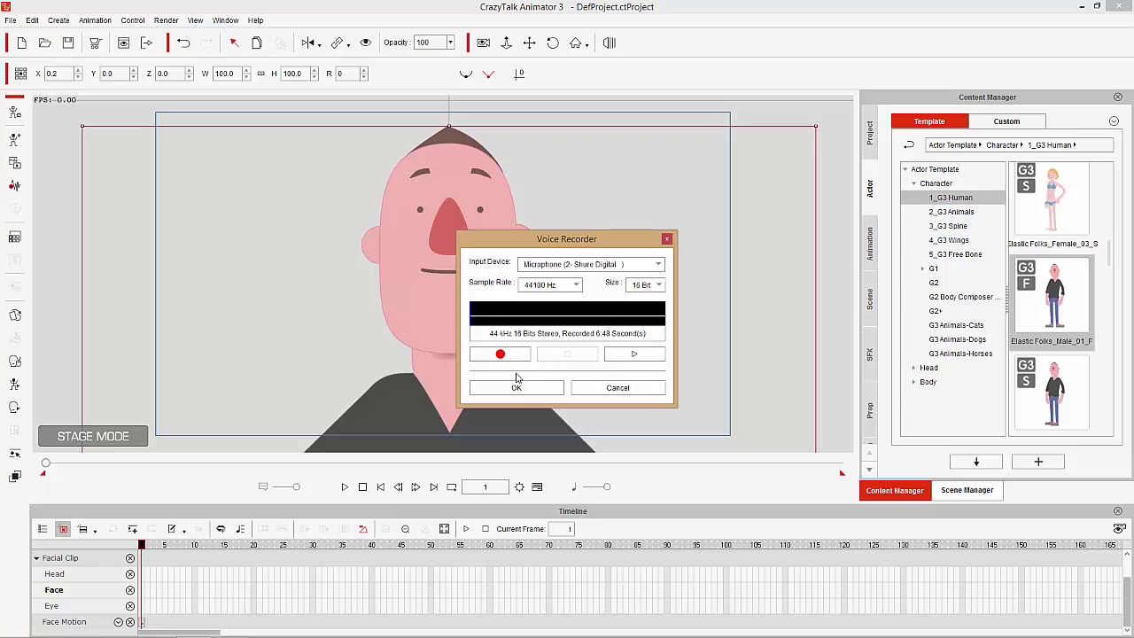
{"action": "left_click", "coordinate": [517, 387]}
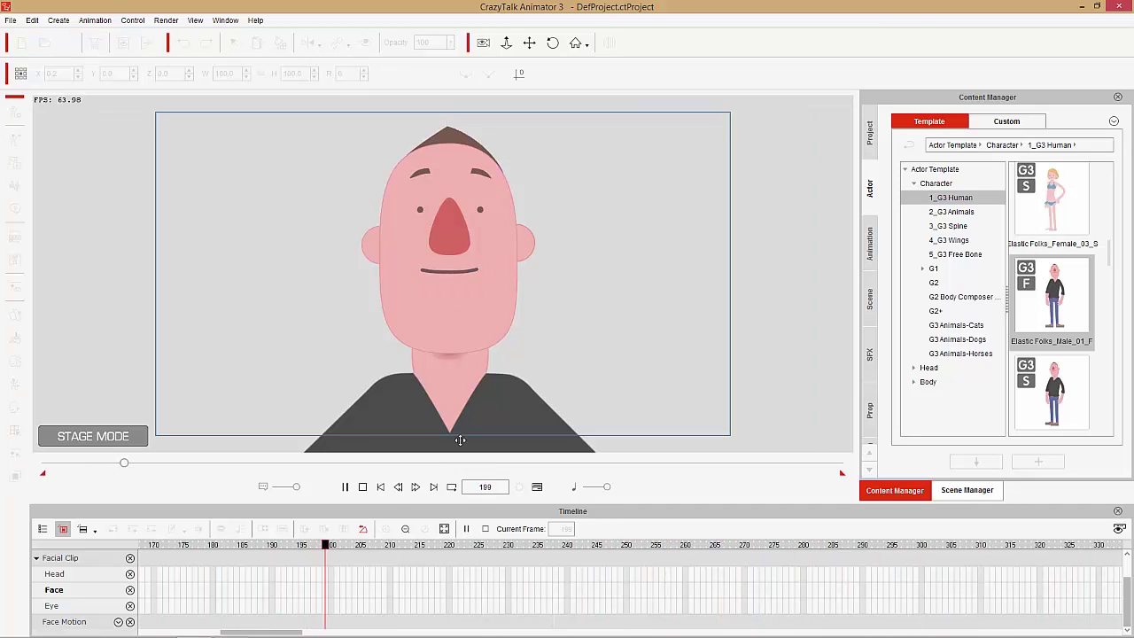
- Examine the recorded Voice Clip in the timeline at different zoom levels and return the playhead to frame 1
{"action": "left_click_drag", "start_coordinate": [256, 633], "coordinate": [224, 635]}
{"action": "scroll", "coordinate": [275, 586], "scroll_direction": "down", "scroll_amount": 4}
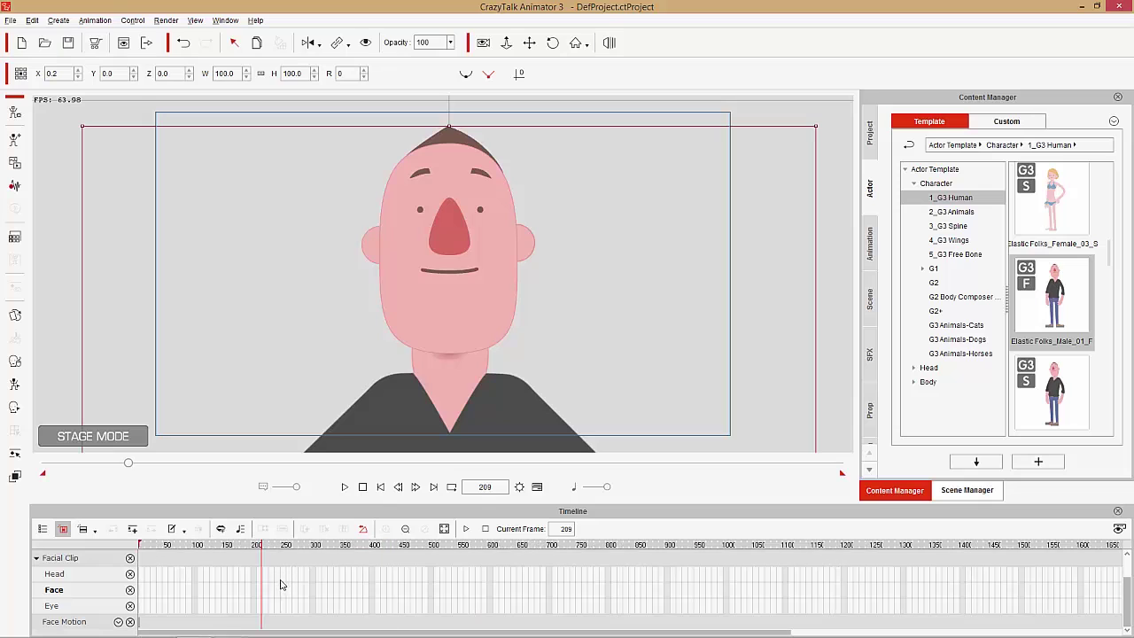
{"action": "scroll", "coordinate": [232, 594], "scroll_direction": "up", "scroll_amount": 2}
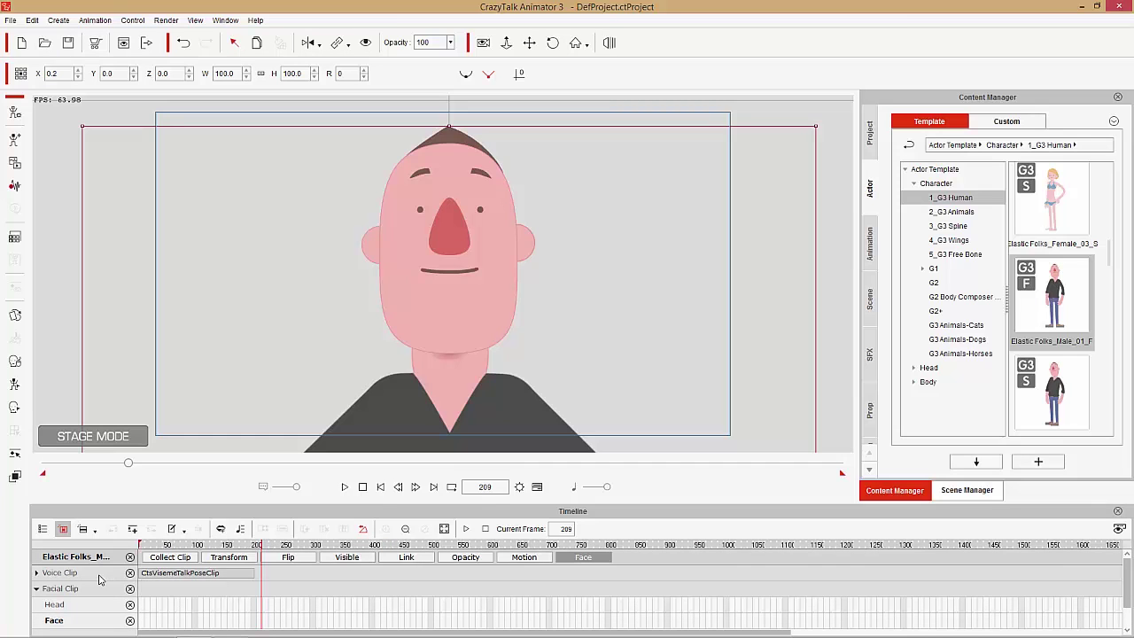
{"action": "key", "text": "Home"}
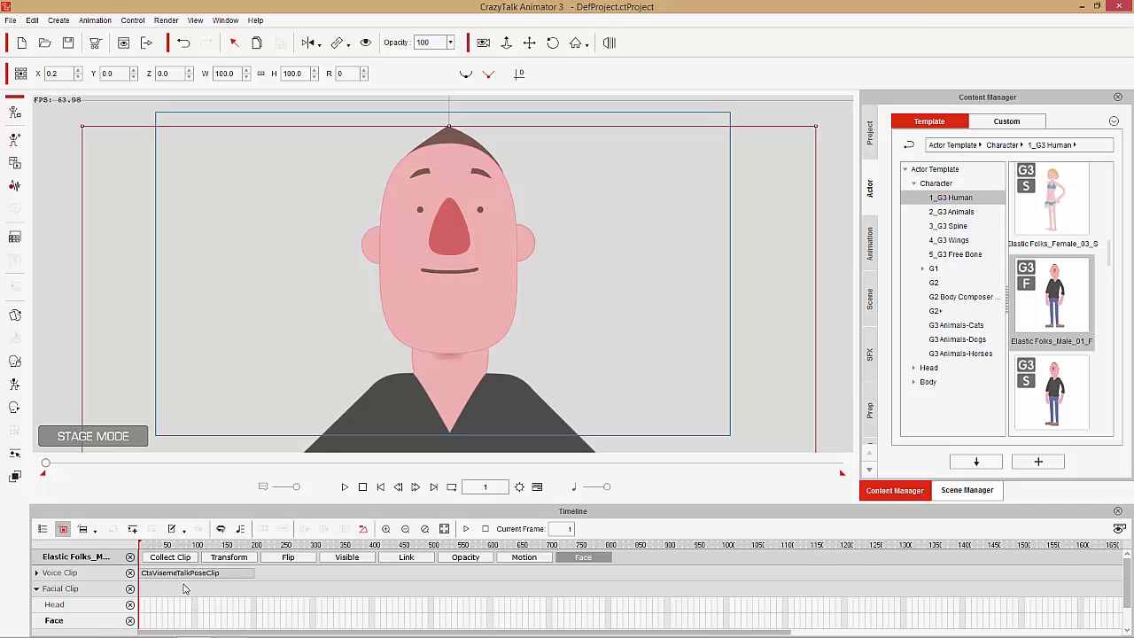
{"action": "left_click_drag", "start_coordinate": [179, 551], "coordinate": [139, 551]}
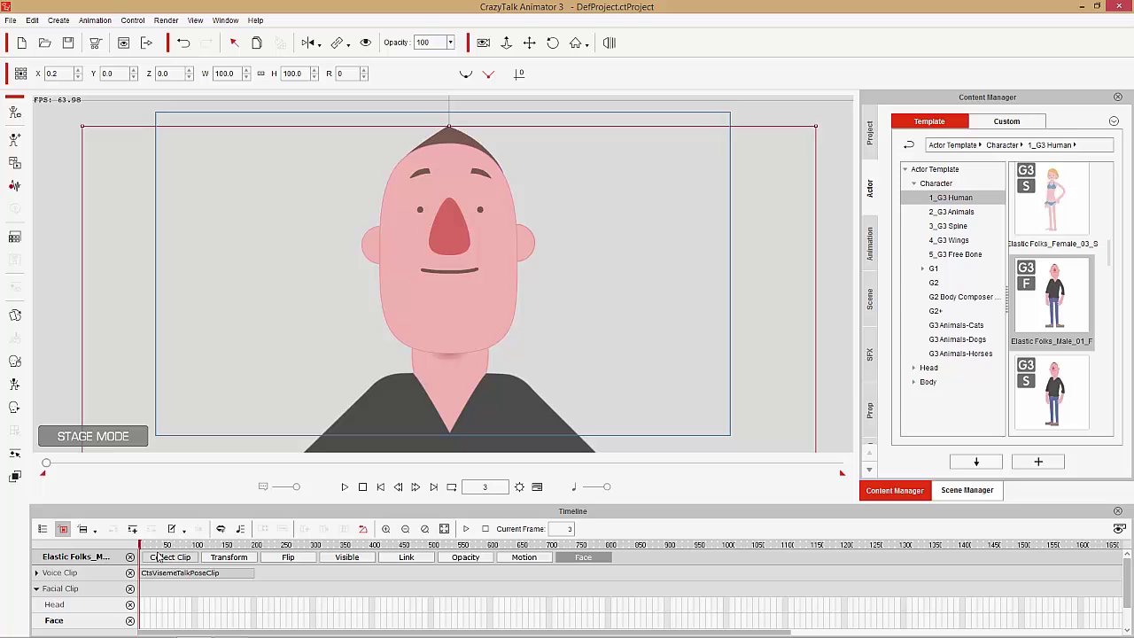
{"action": "left_click_drag", "start_coordinate": [164, 551], "coordinate": [130, 549]}
{"action": "scroll", "coordinate": [165, 578], "scroll_direction": "up", "scroll_amount": 3}
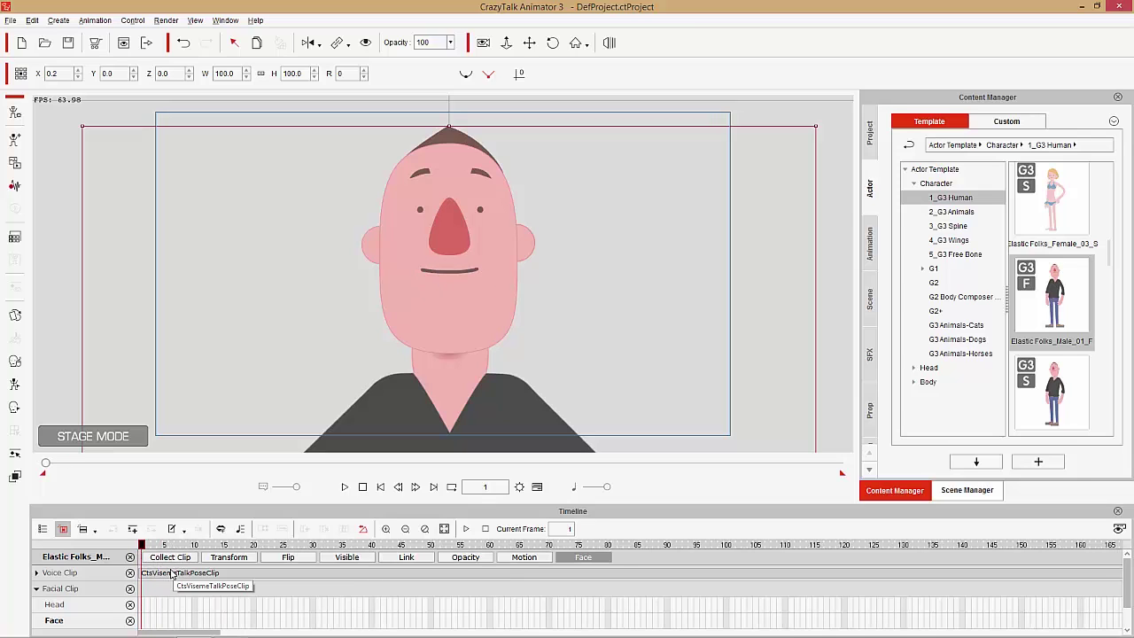
{"action": "mouse_move", "coordinate": [153, 547]}
{"action": "left_mouse_down"}
{"action": "mouse_move", "coordinate": [317, 547]}
{"action": "mouse_move", "coordinate": [132, 553]}
{"action": "left_mouse_up"}
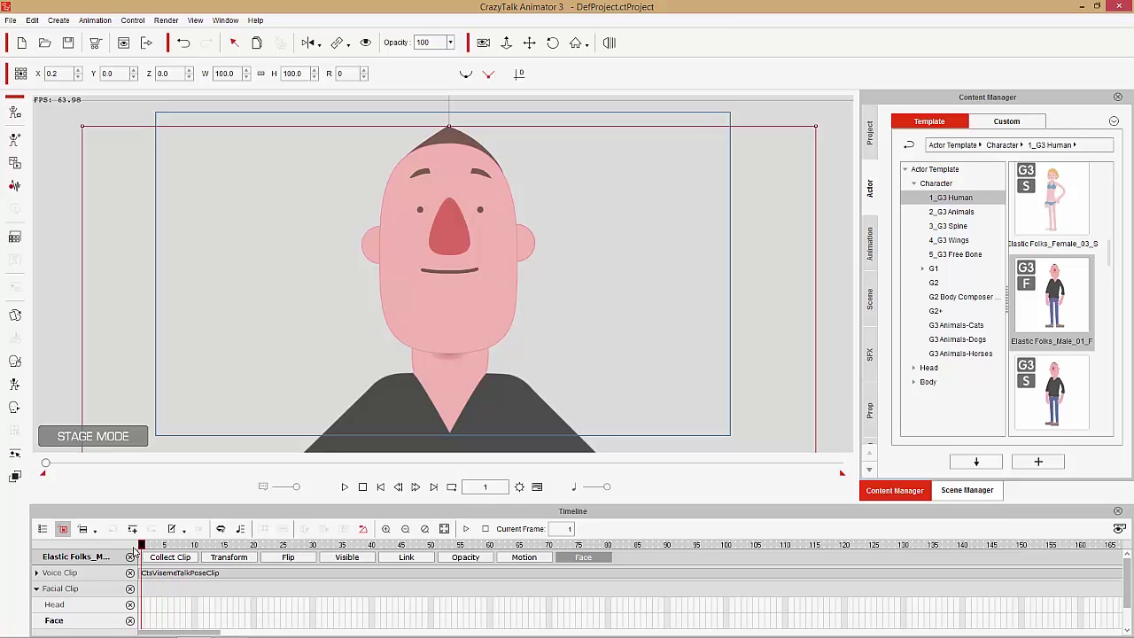
- Reopen the Face Key Editor's expression templates and key the 01-Happy style's [Neutral] expression at frames 1 and 50
{"action": "left_click", "coordinate": [14, 407]}
{"action": "left_click", "coordinate": [767, 122]}
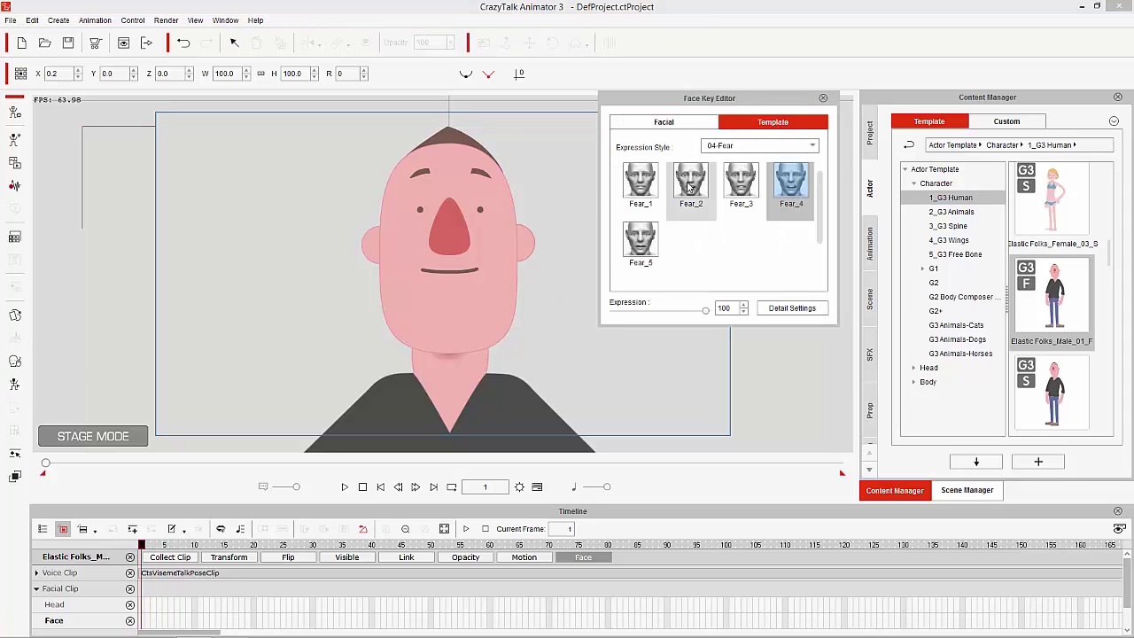
{"action": "left_click", "coordinate": [740, 146]}
{"action": "left_click", "coordinate": [719, 158]}
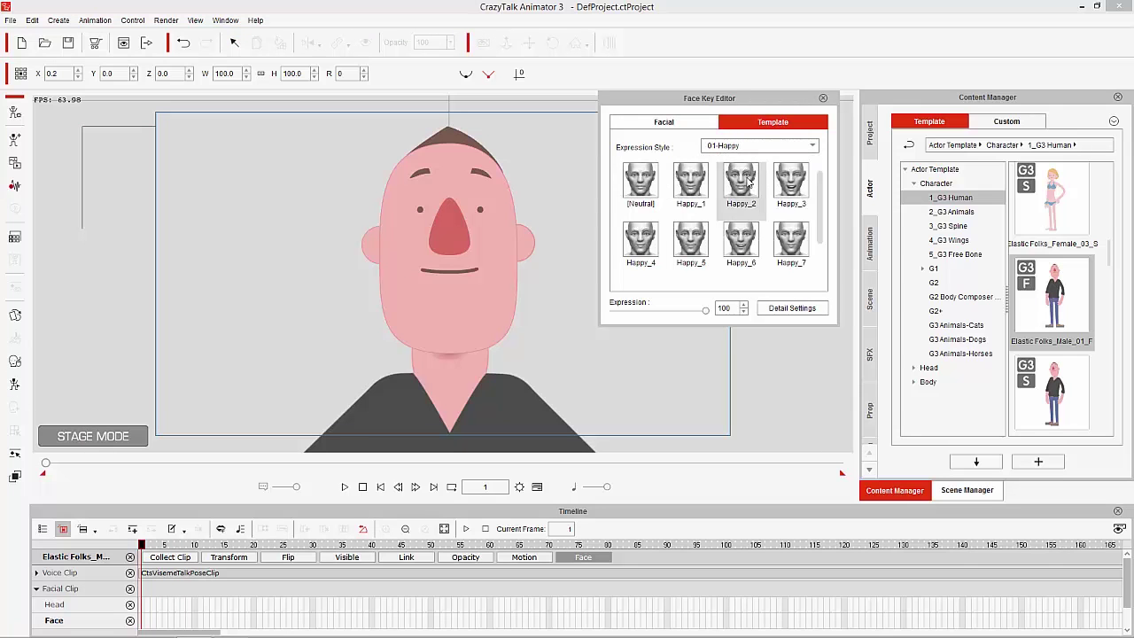
{"action": "left_click", "coordinate": [645, 185]}
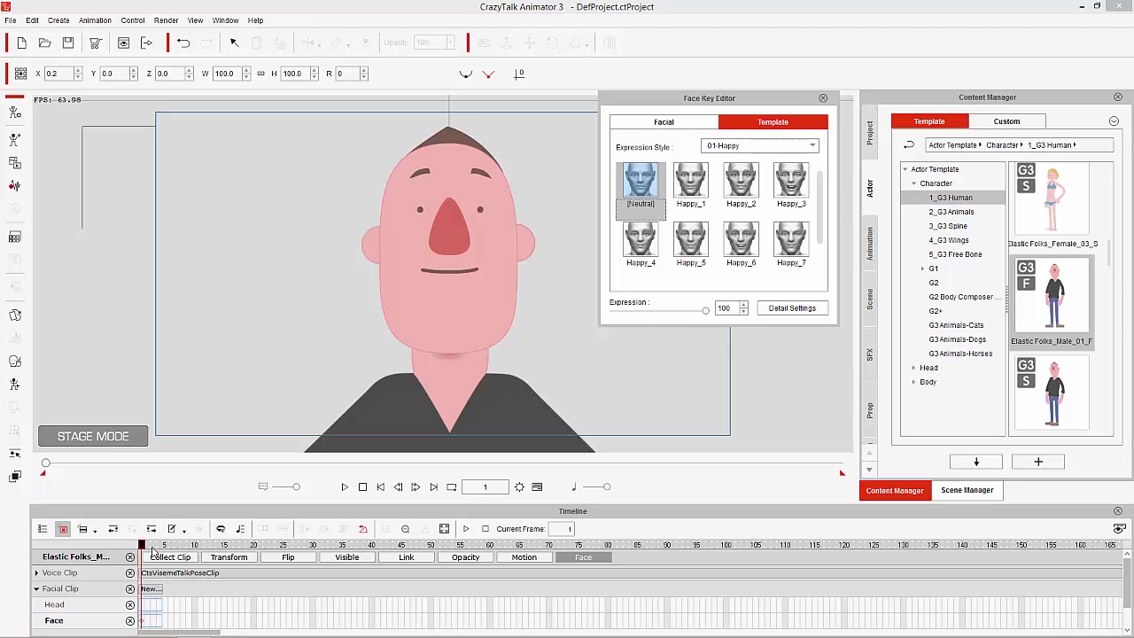
{"action": "left_click_drag", "start_coordinate": [152, 546], "coordinate": [432, 547]}
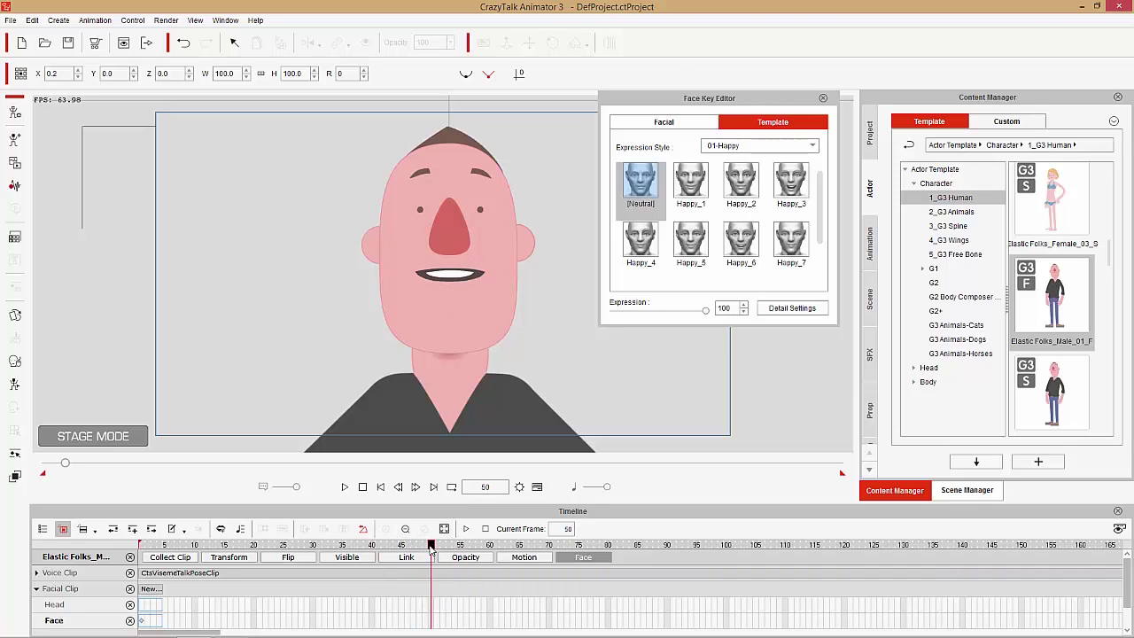
{"action": "left_click", "coordinate": [643, 188]}
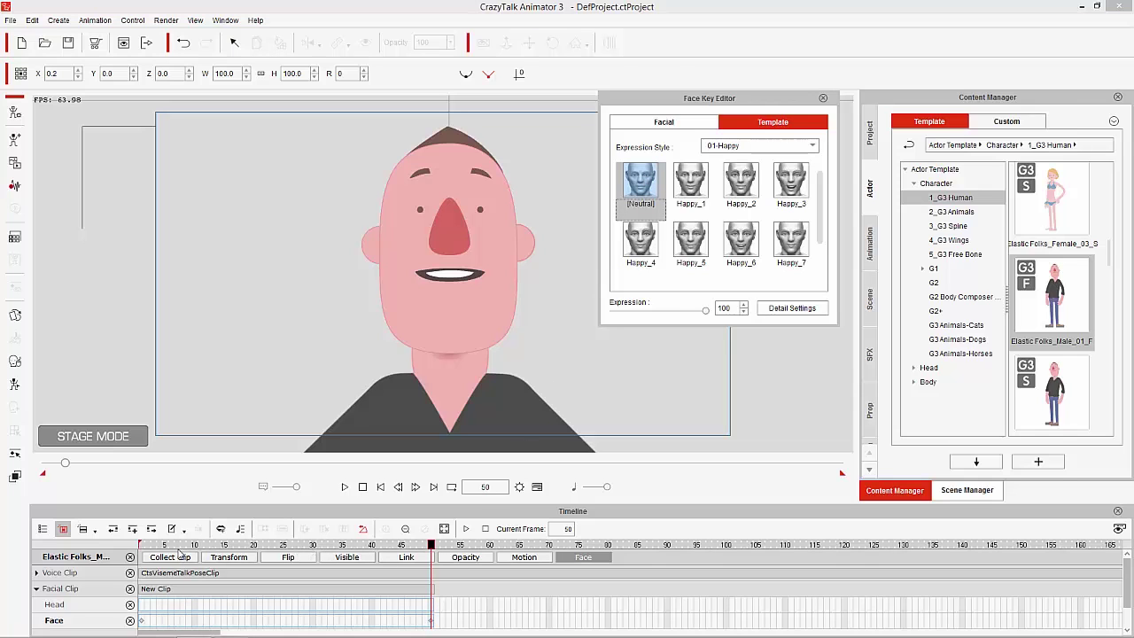
- Try the 03-Sad presets at frame 70, keep Sad_1 as the expression key there, and play back the animation
{"action": "left_click_drag", "start_coordinate": [228, 547], "coordinate": [551, 546]}
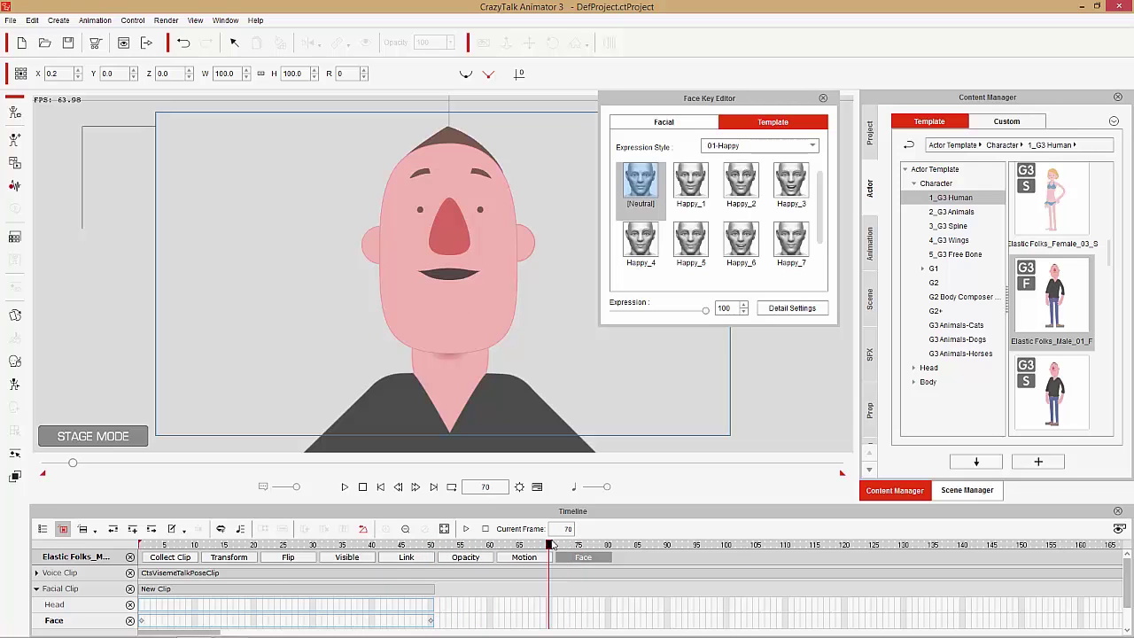
{"action": "left_click", "coordinate": [760, 147]}
{"action": "left_click", "coordinate": [716, 175]}
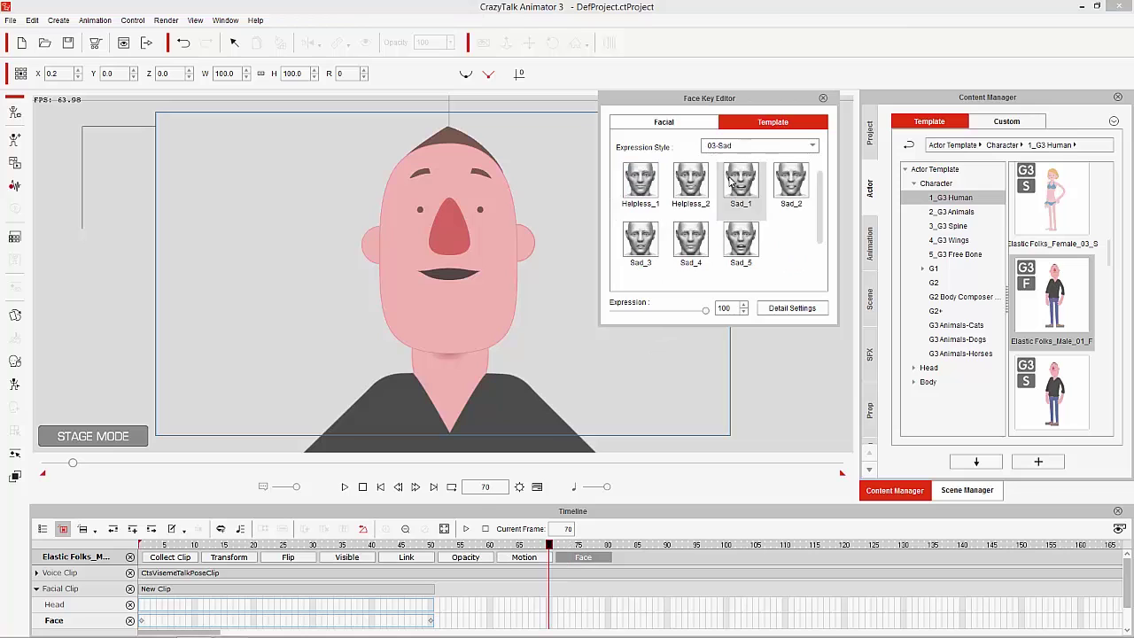
{"action": "left_click", "coordinate": [792, 181]}
{"action": "left_click", "coordinate": [752, 248]}
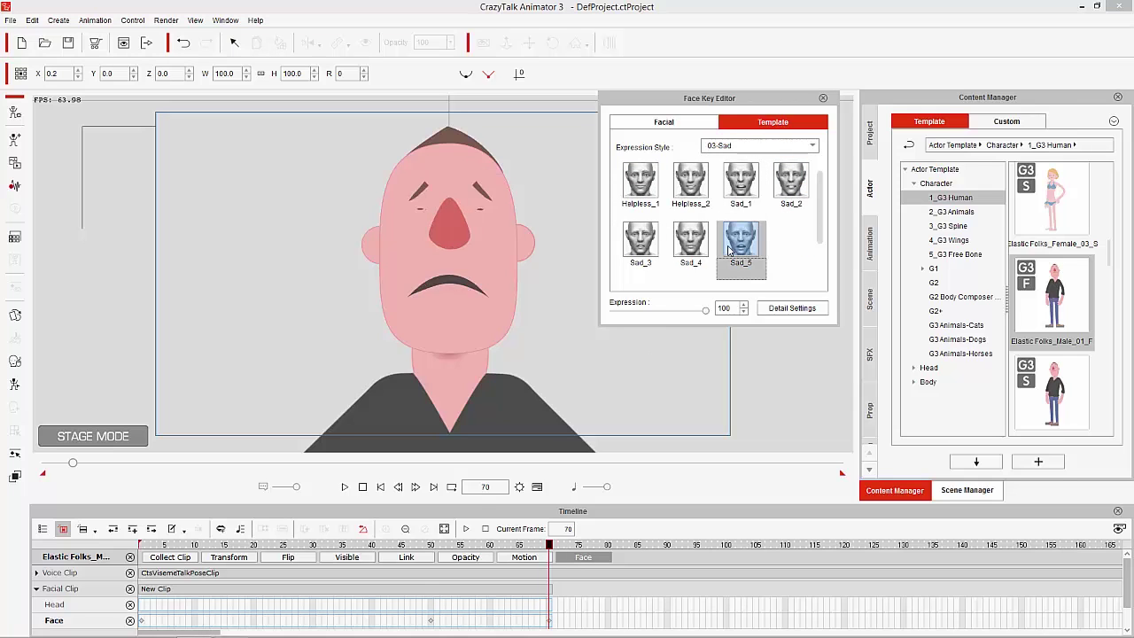
{"action": "left_click", "coordinate": [683, 249]}
{"action": "left_click", "coordinate": [656, 247]}
{"action": "left_click", "coordinate": [741, 186]}
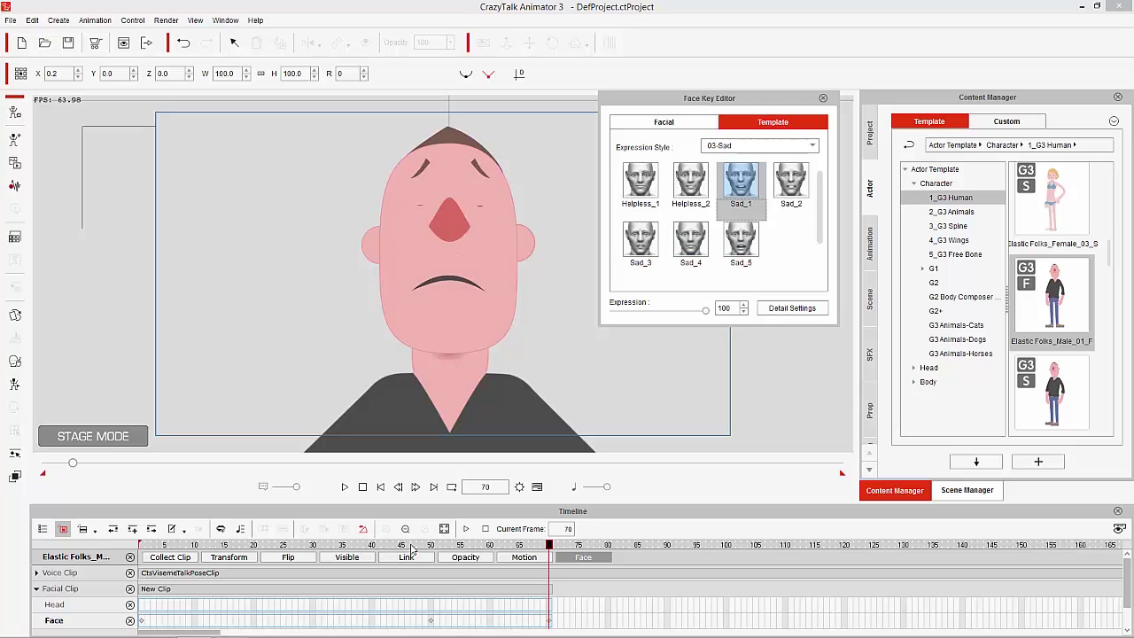
{"action": "key", "text": "space"}
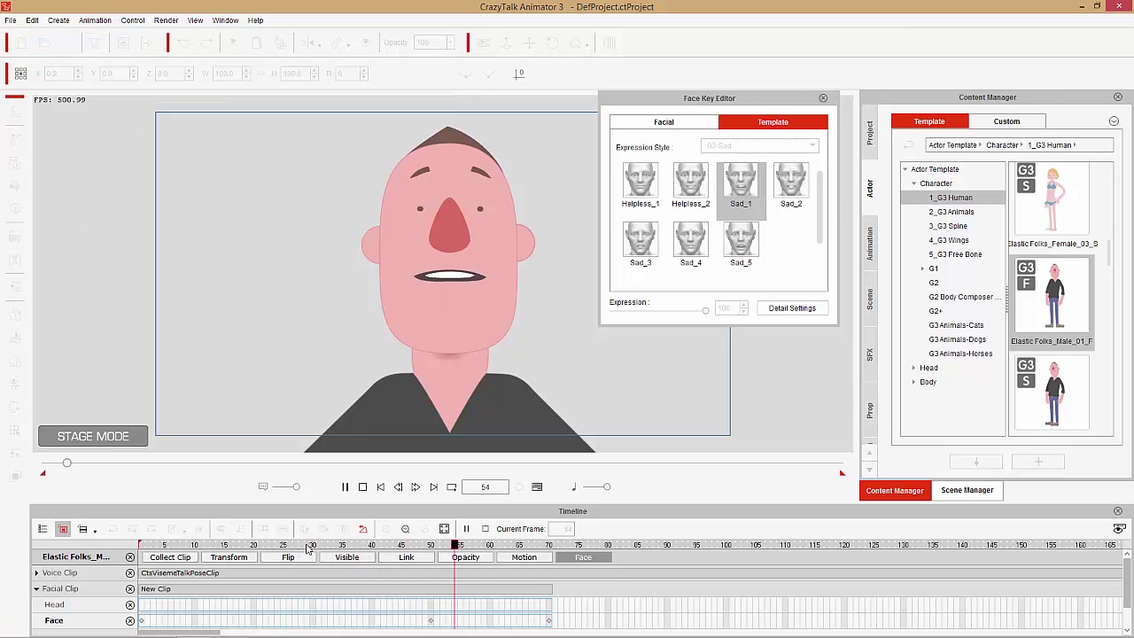
{"action": "key", "text": "space"}
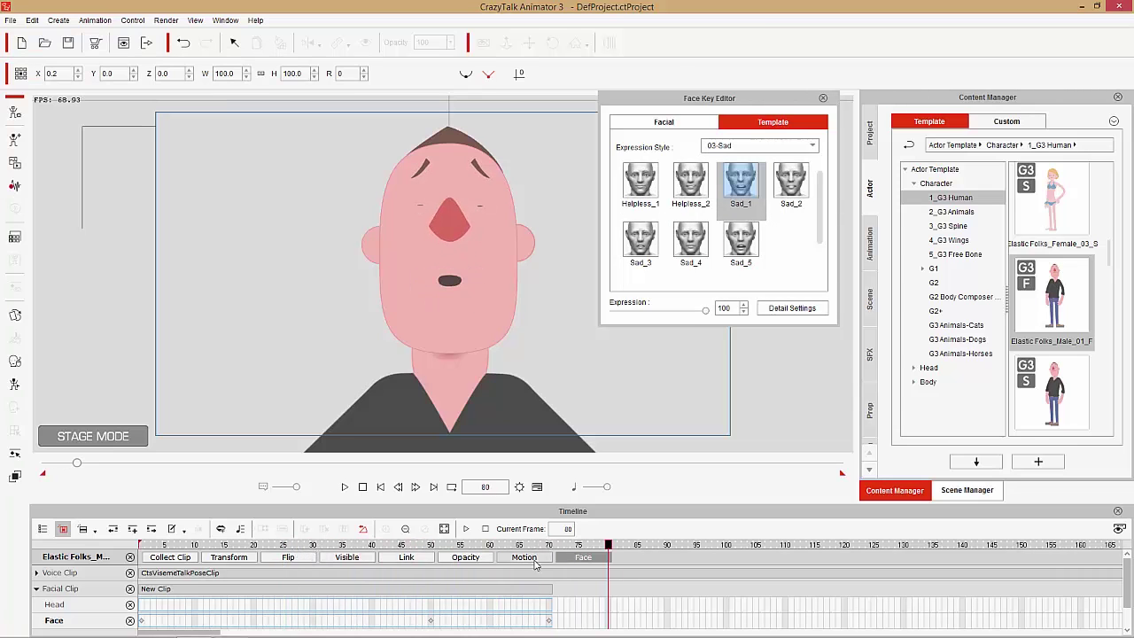
- Move the Sad_1 Face key from frame 70 to about frame 63 and scrub the timeline to check the transition
{"action": "left_click", "coordinate": [547, 623]}
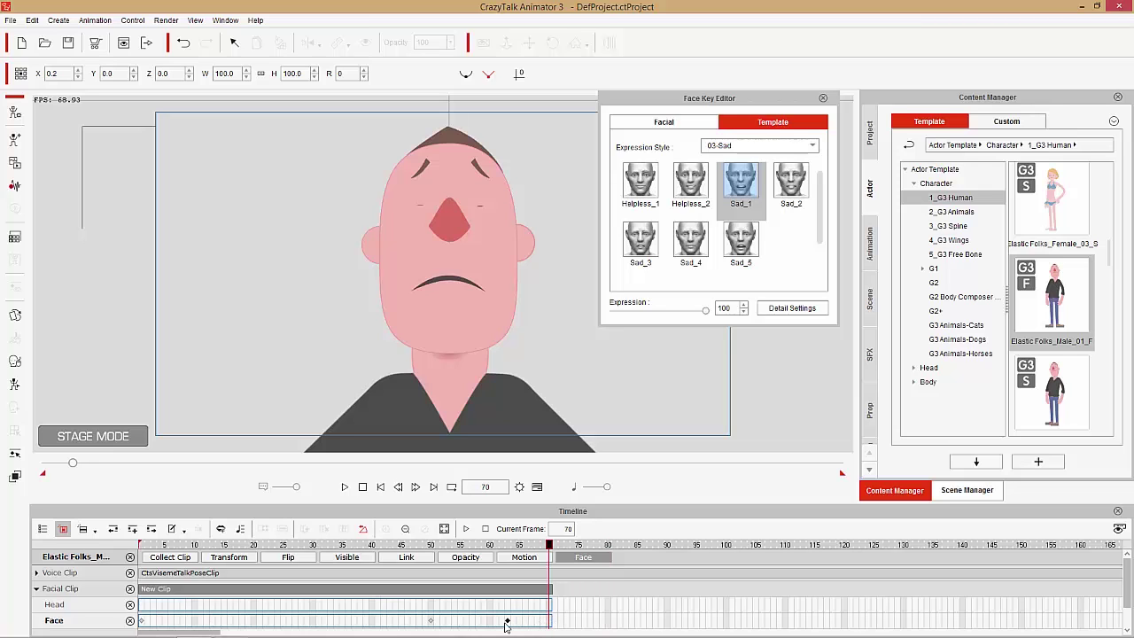
{"action": "left_click", "coordinate": [505, 626]}
{"action": "left_click_drag", "start_coordinate": [451, 550], "coordinate": [357, 555]}
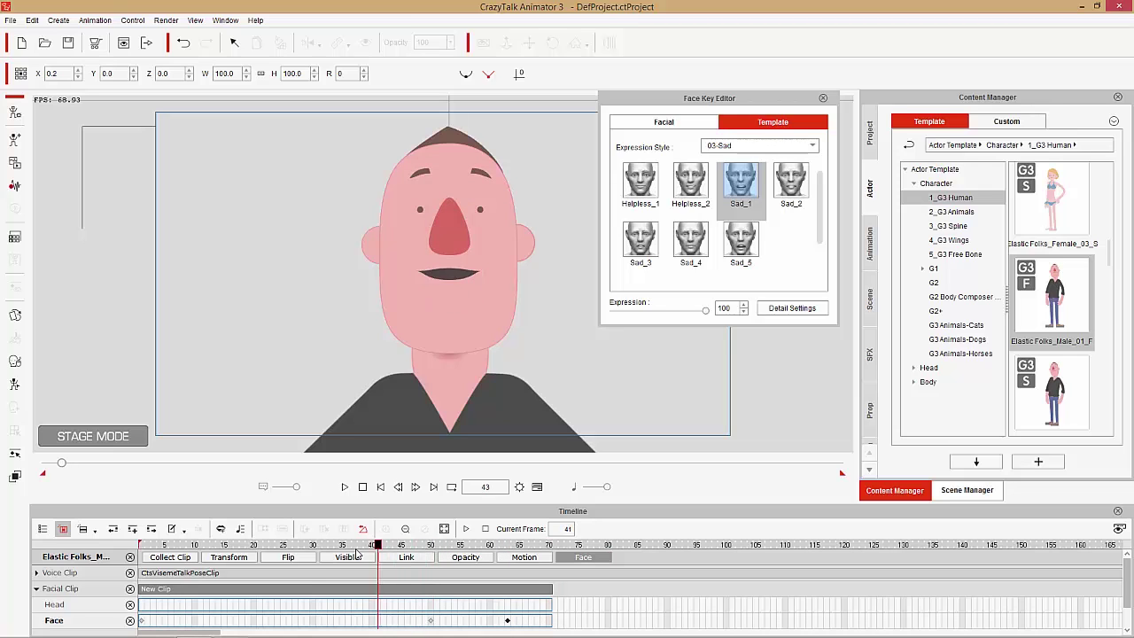
- Play back the animation past the first Sad_1 key and add another Sad_1 expression key at frame 83
{"action": "key", "text": "space"}
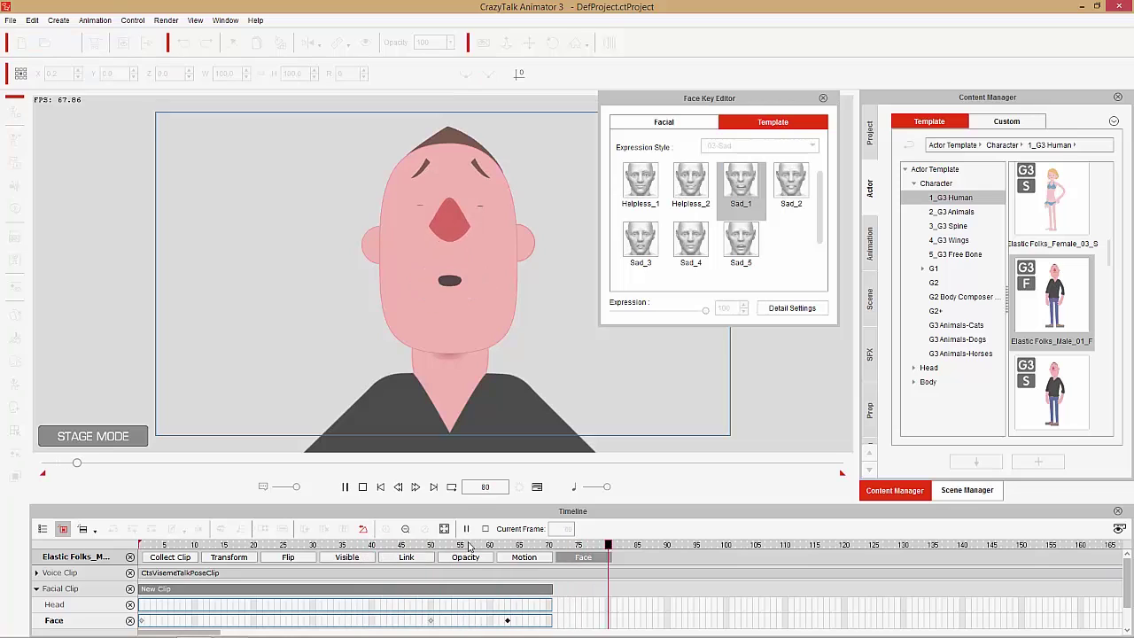
{"action": "key", "text": "space"}
{"action": "left_click", "coordinate": [507, 547]}
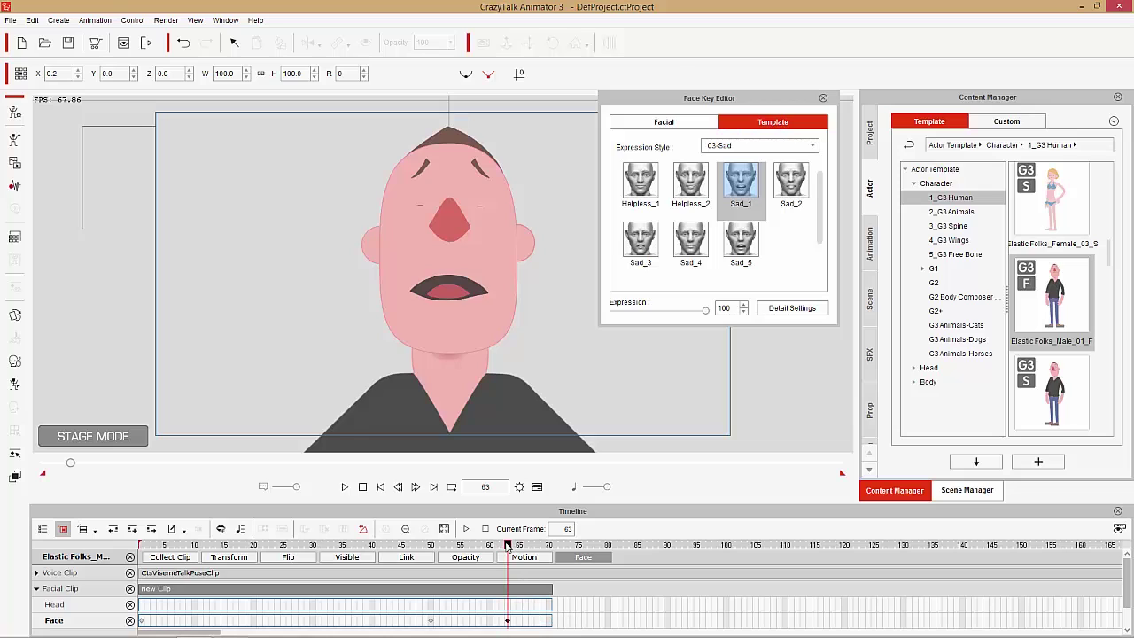
{"action": "left_click_drag", "start_coordinate": [509, 547], "coordinate": [626, 546]}
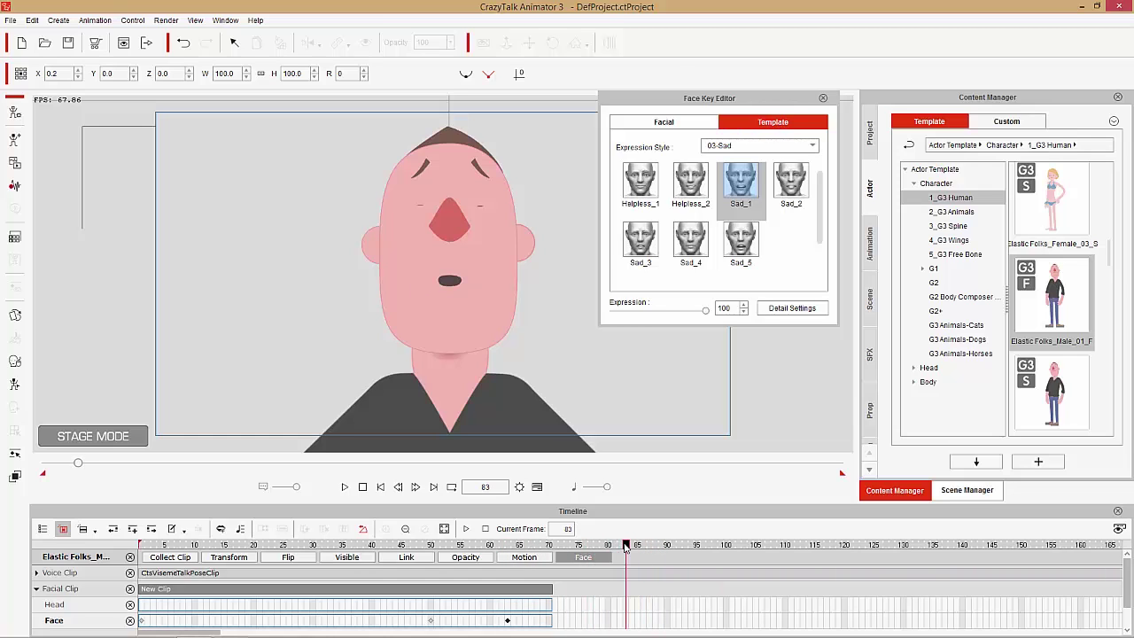
{"action": "left_click", "coordinate": [745, 185]}
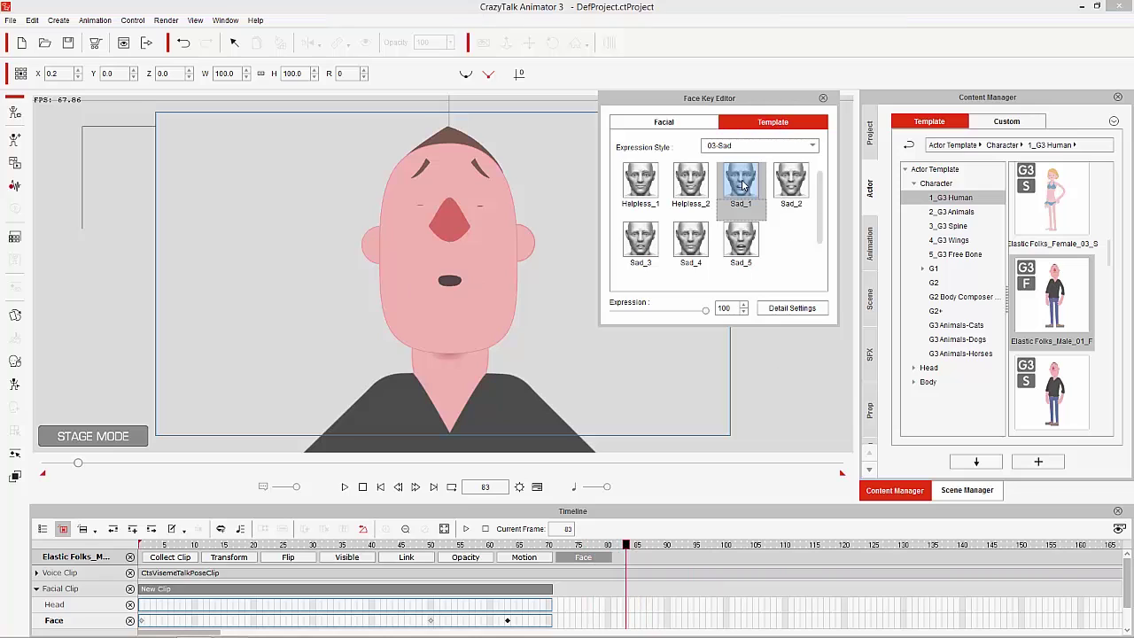
- Key the 01-Happy style's [Neutral] expression at frames 91 and 104
{"action": "left_click", "coordinate": [484, 547]}
{"action": "left_click_drag", "start_coordinate": [484, 547], "coordinate": [674, 547]}
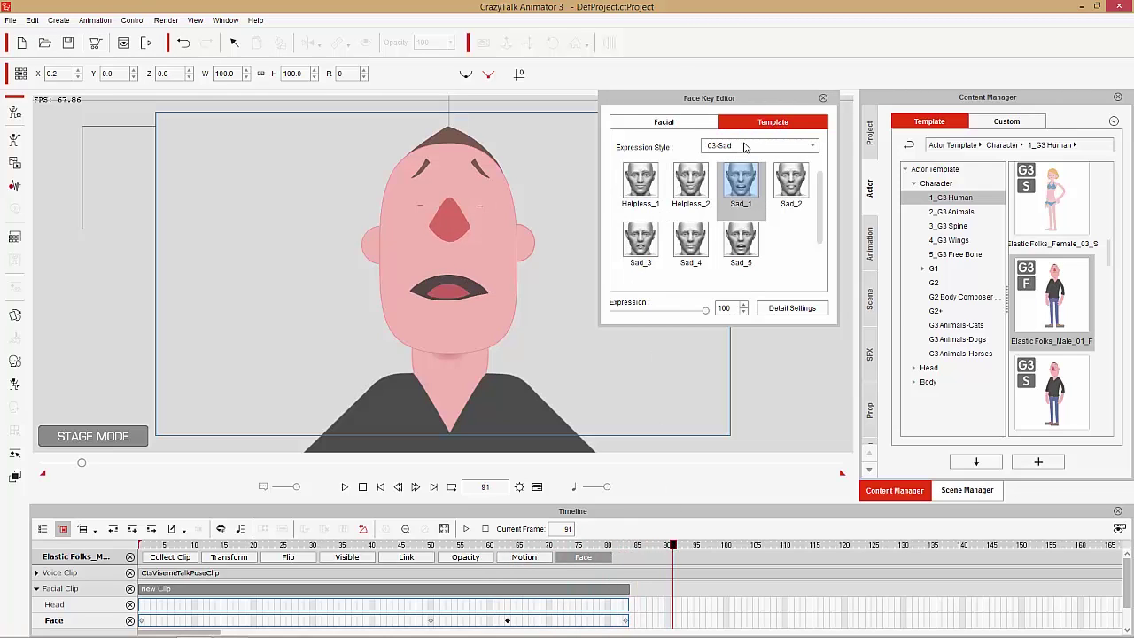
{"action": "left_click", "coordinate": [759, 145]}
{"action": "left_click", "coordinate": [735, 157]}
{"action": "left_click", "coordinate": [641, 182]}
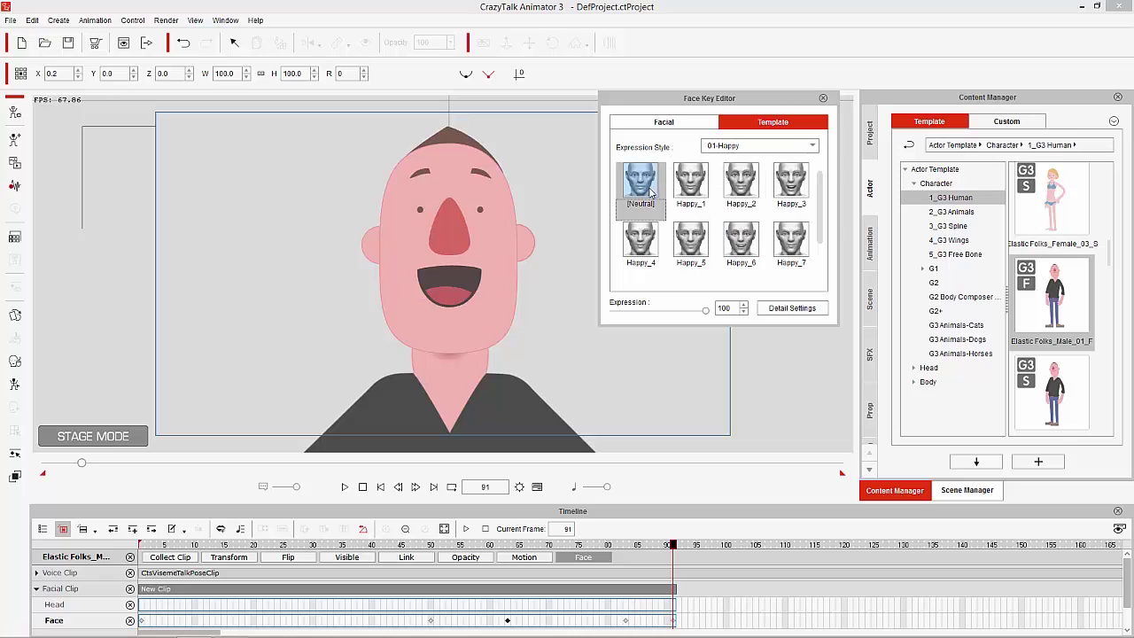
{"action": "left_click_drag", "start_coordinate": [620, 547], "coordinate": [750, 529]}
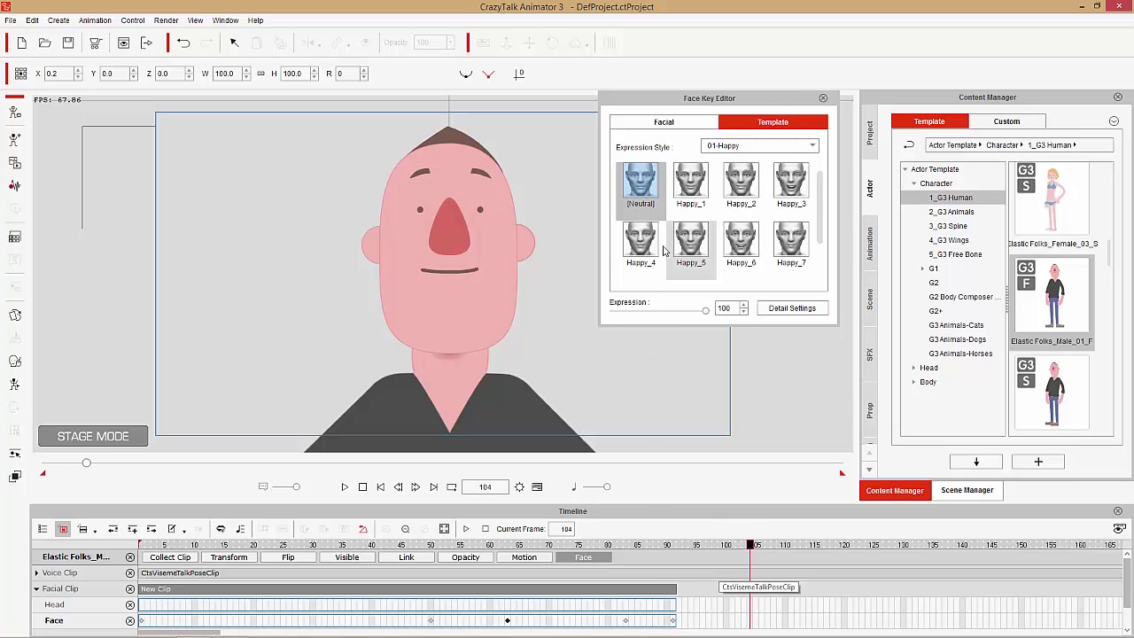
{"action": "left_click", "coordinate": [646, 199]}
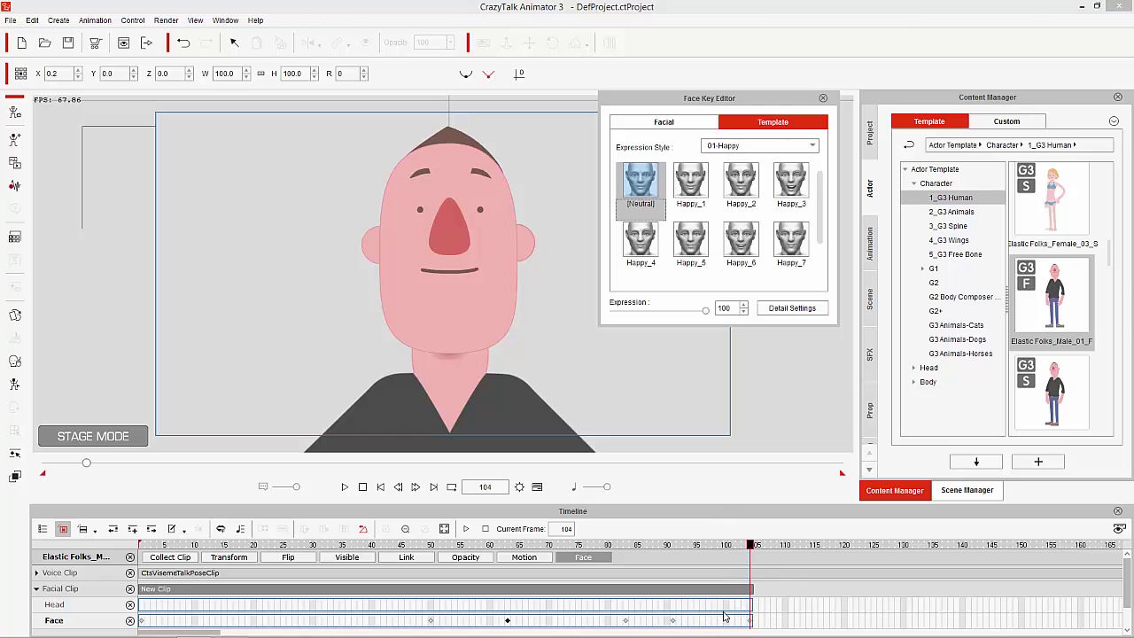
- Key the Happy_1 expression at frames 126 and 144
{"action": "left_click_drag", "start_coordinate": [675, 545], "coordinate": [880, 542]}
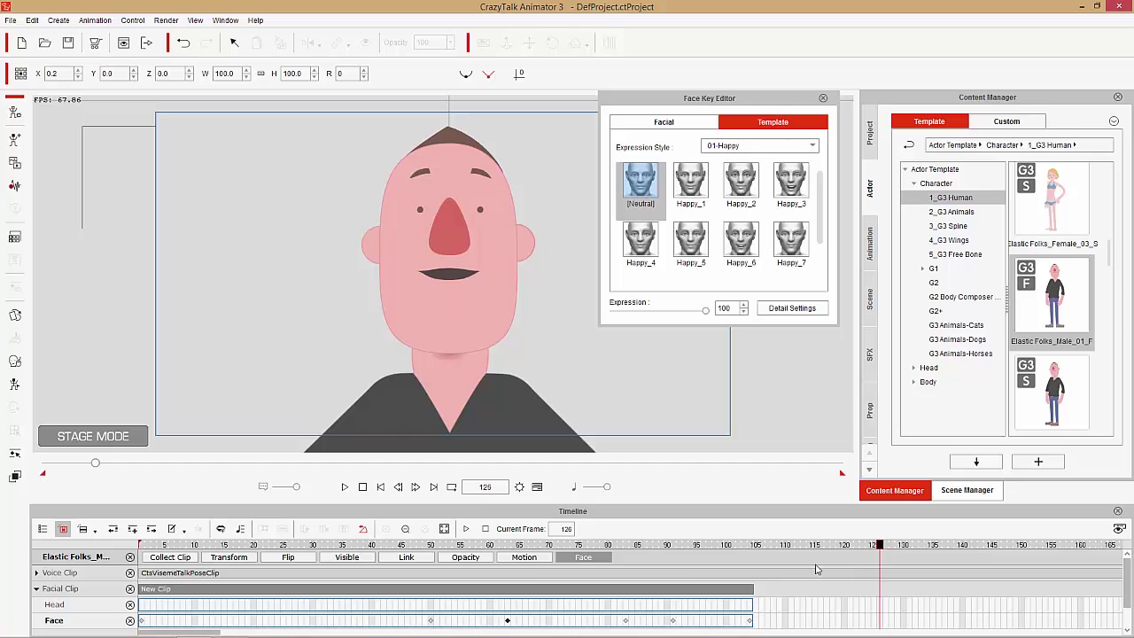
{"action": "left_click", "coordinate": [691, 184]}
{"action": "left_click_drag", "start_coordinate": [760, 544], "coordinate": [986, 544]}
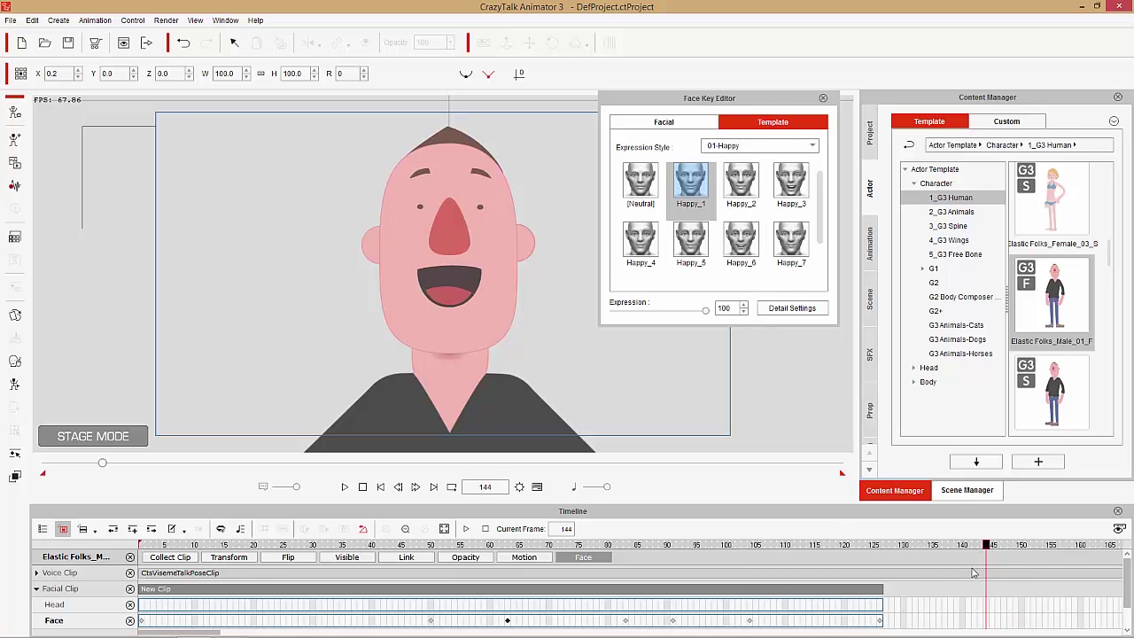
{"action": "left_click", "coordinate": [694, 186]}
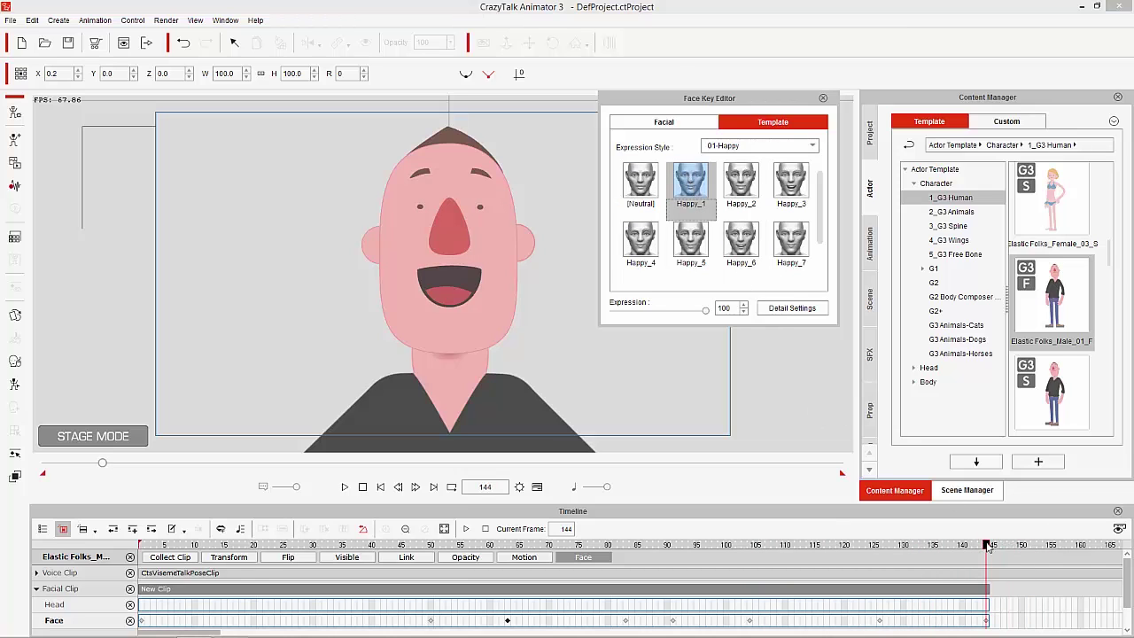
- Try several 01-Happy presets at frame 155 and keep Happy_3 as the expression key there
{"action": "mouse_move", "coordinate": [986, 544]}
{"action": "left_mouse_down"}
{"action": "mouse_move", "coordinate": [1068, 544]}
{"action": "mouse_move", "coordinate": [1053, 544]}
{"action": "left_mouse_up"}
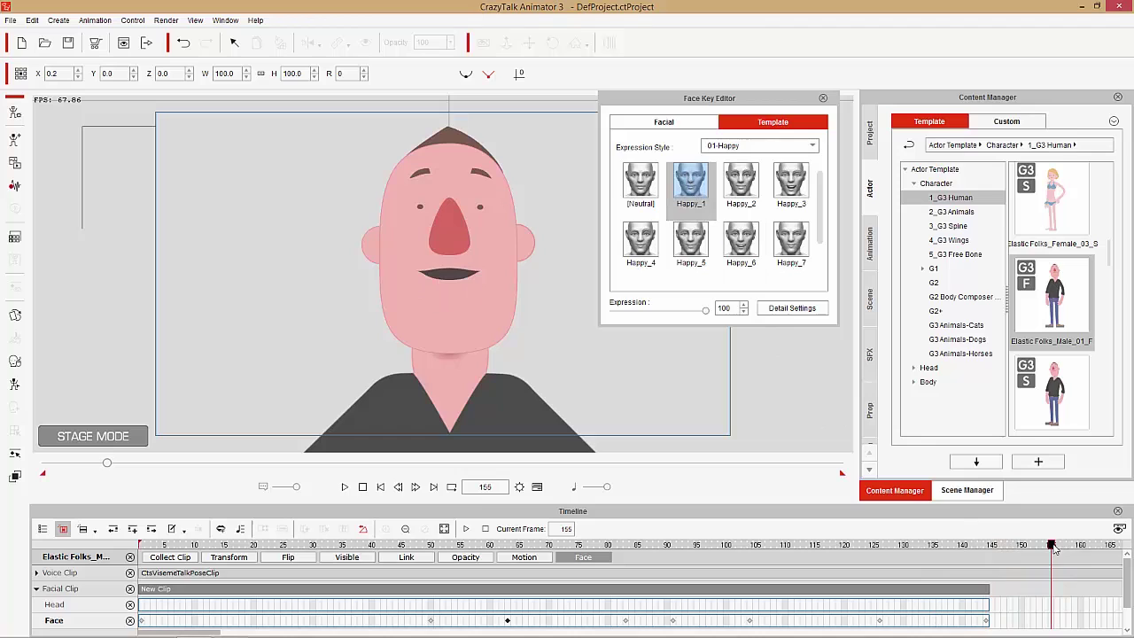
{"action": "left_click", "coordinate": [791, 239]}
{"action": "left_click", "coordinate": [741, 239]}
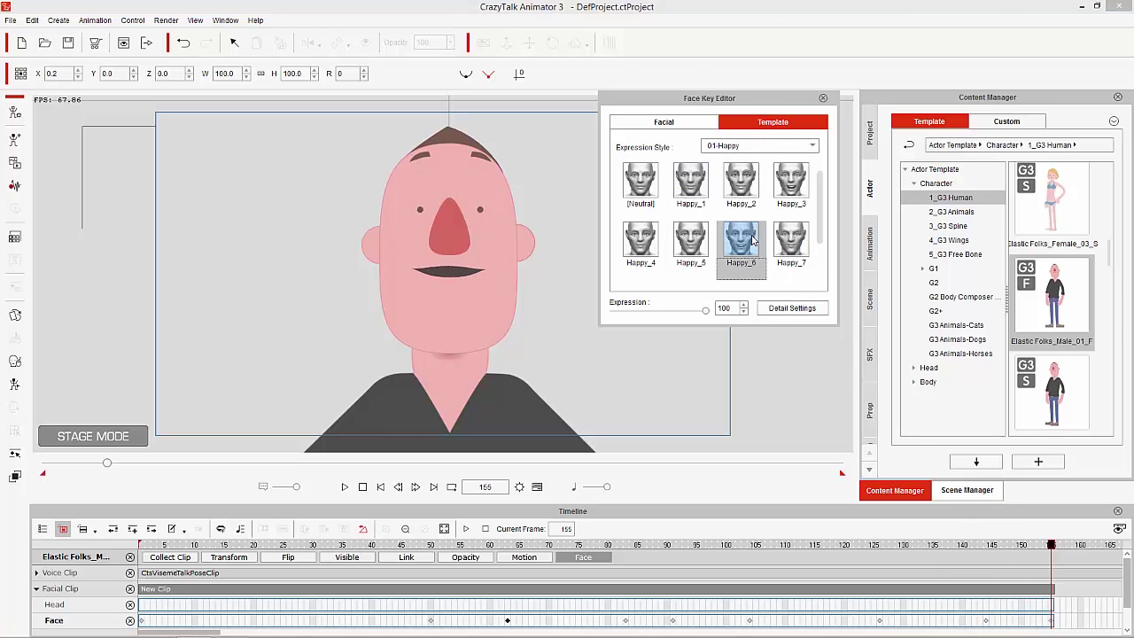
{"action": "left_click", "coordinate": [778, 197]}
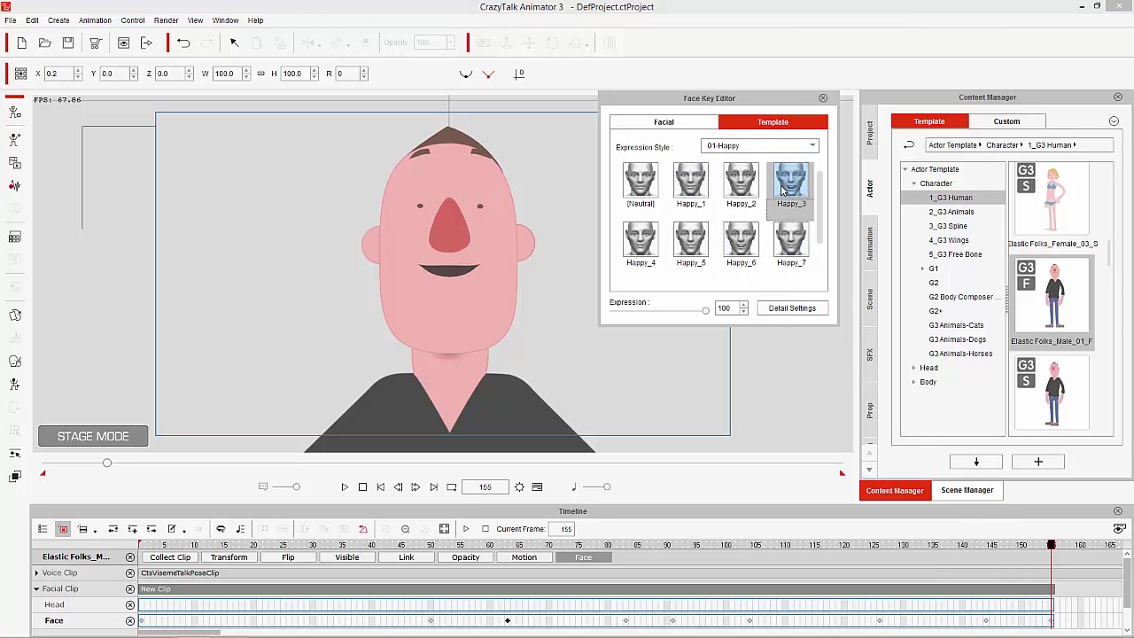
{"action": "left_click", "coordinate": [692, 248]}
{"action": "left_click", "coordinate": [641, 244]}
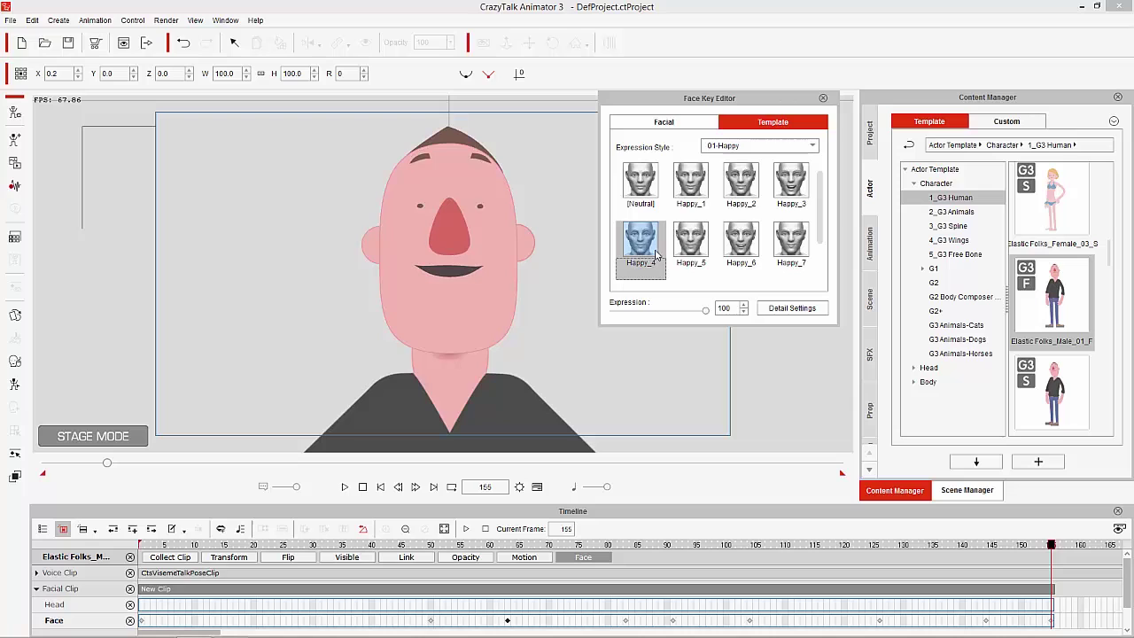
{"action": "left_click", "coordinate": [798, 200]}
- Play back the facial animation, first around the Happy keys and again from the start of the timeline
{"action": "key", "text": "space"}
{"action": "left_click", "coordinate": [862, 544]}
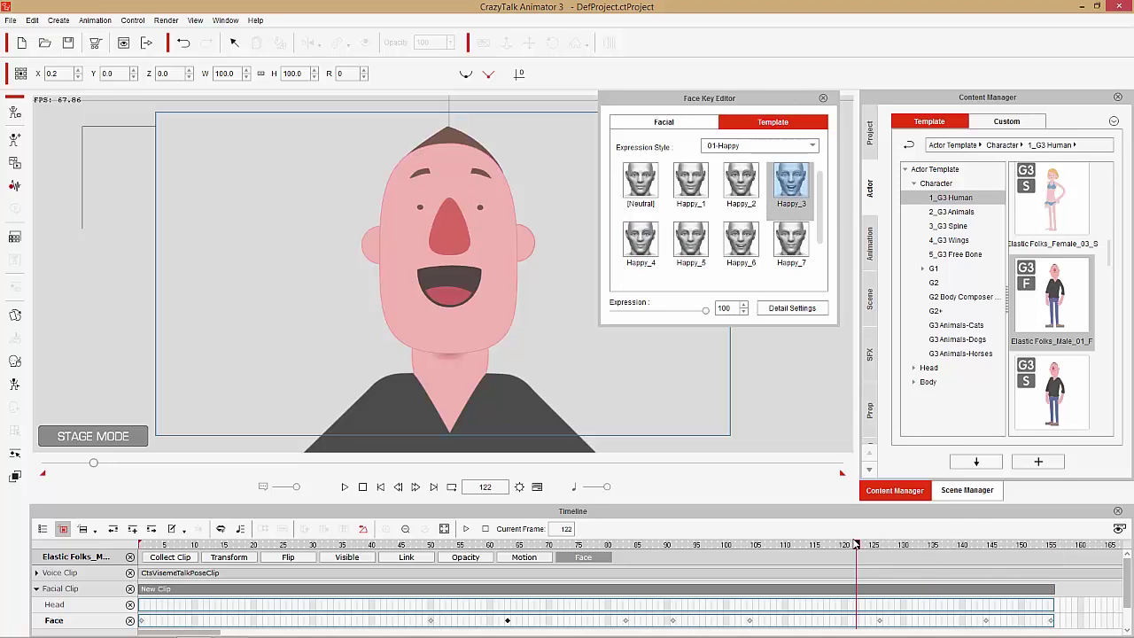
{"action": "key", "text": "space"}
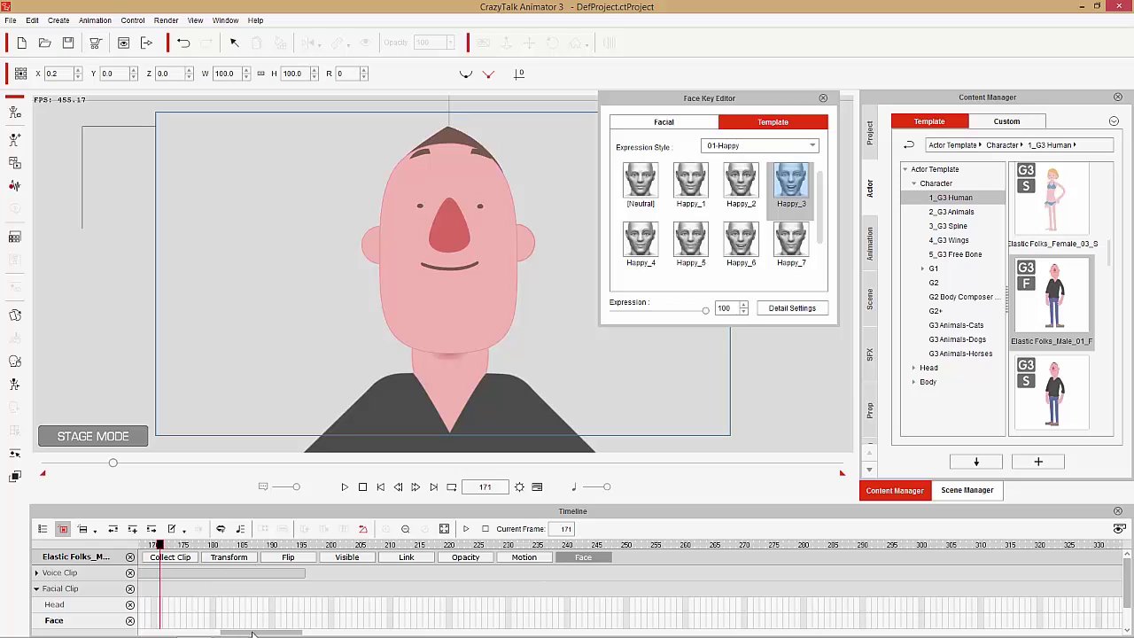
{"action": "left_click_drag", "start_coordinate": [251, 632], "coordinate": [137, 626]}
{"action": "scroll", "coordinate": [326, 563], "scroll_direction": "down", "scroll_amount": 3}
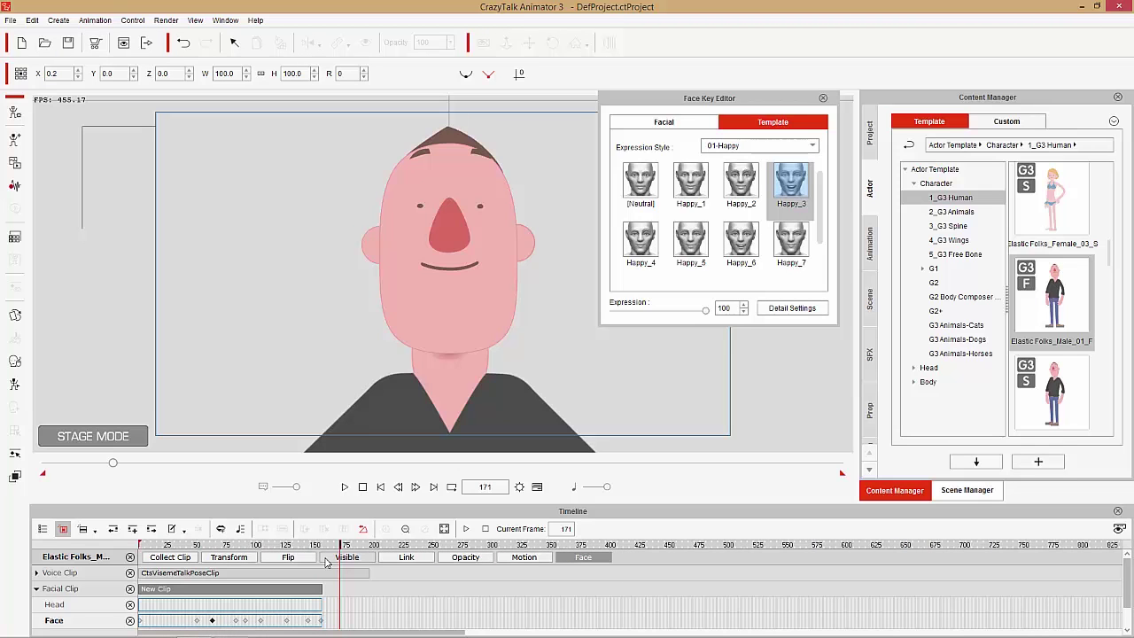
{"action": "left_click_drag", "start_coordinate": [175, 547], "coordinate": [125, 555]}
{"action": "key", "text": "space"}
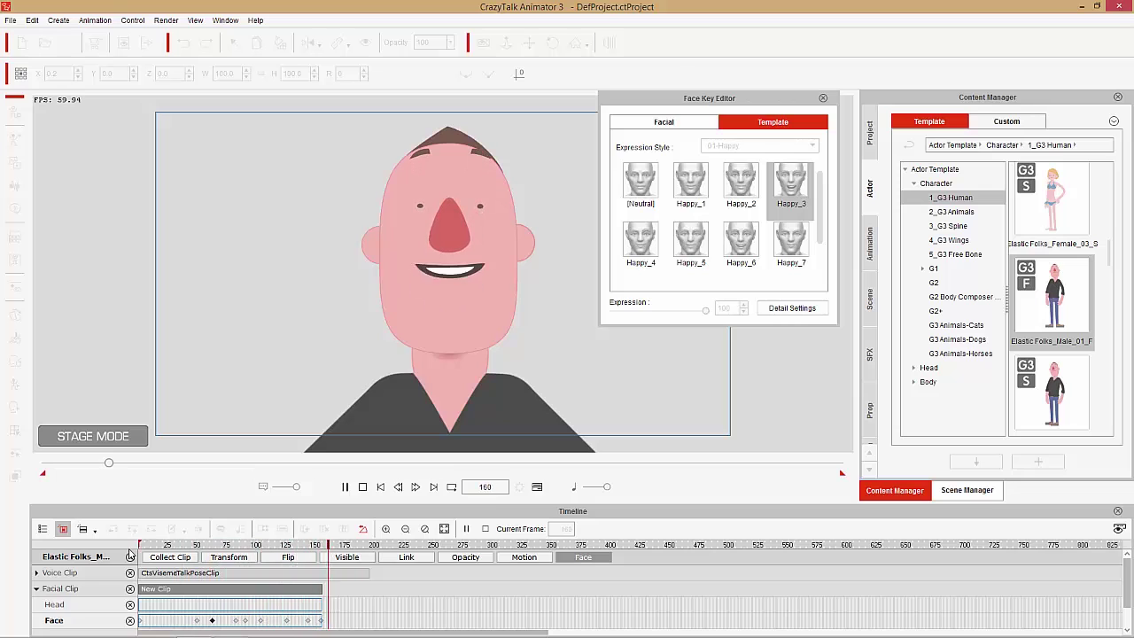
{"action": "key", "text": "space"}
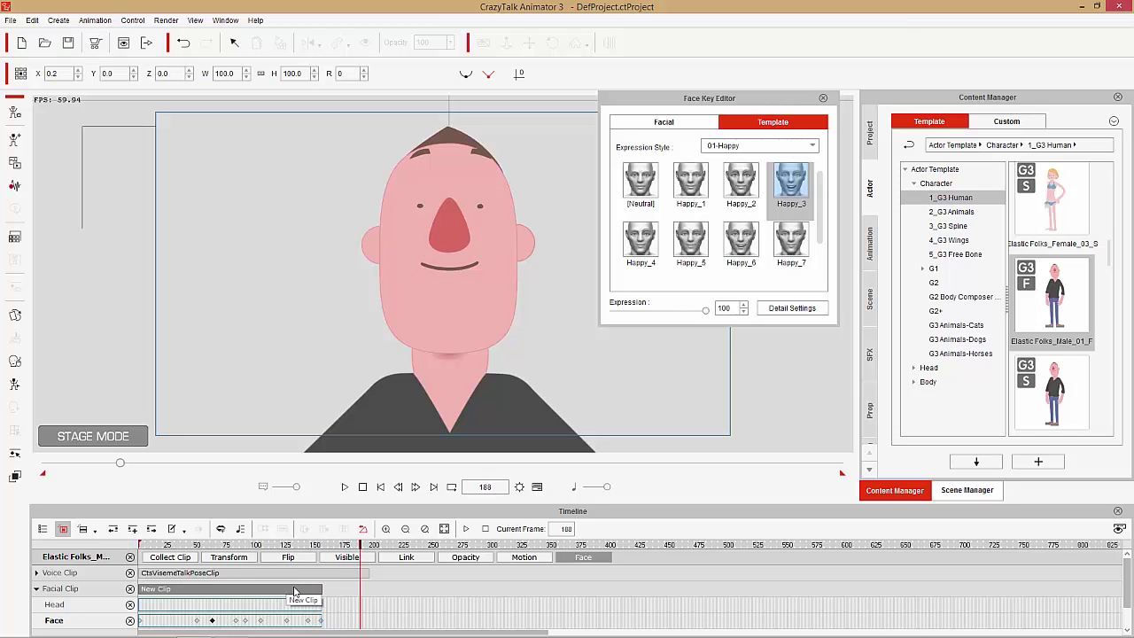
- Select the Facial Clip's Eye track and show the Face Key Editor's facial feature controls
{"action": "scroll", "coordinate": [224, 598], "scroll_direction": "down", "scroll_amount": 2}
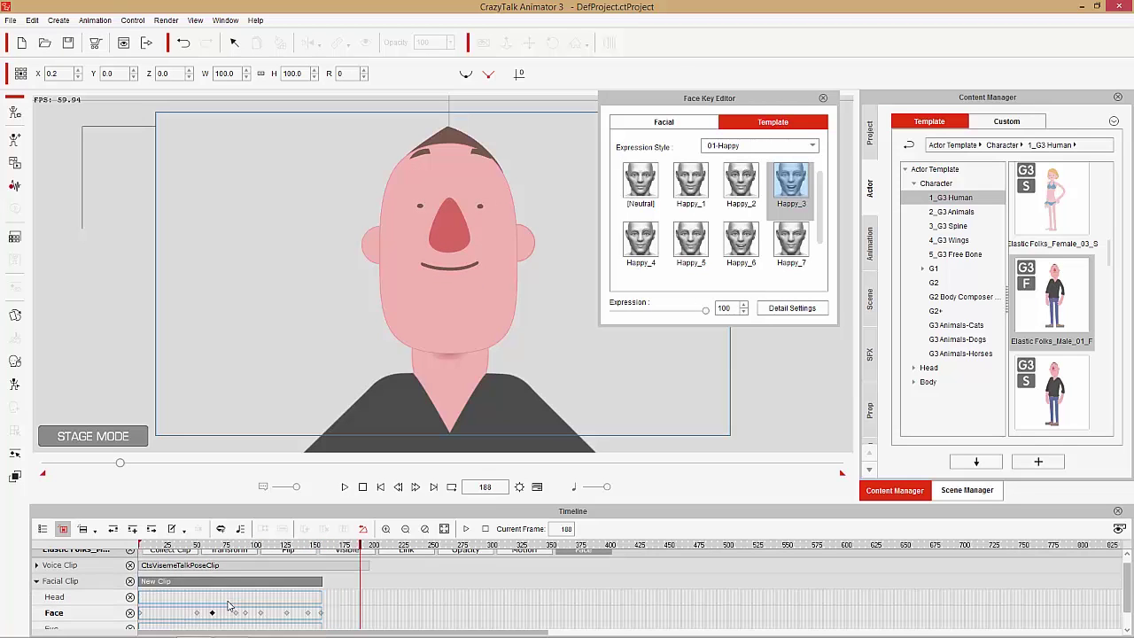
{"action": "scroll", "coordinate": [217, 598], "scroll_direction": "up", "scroll_amount": 5}
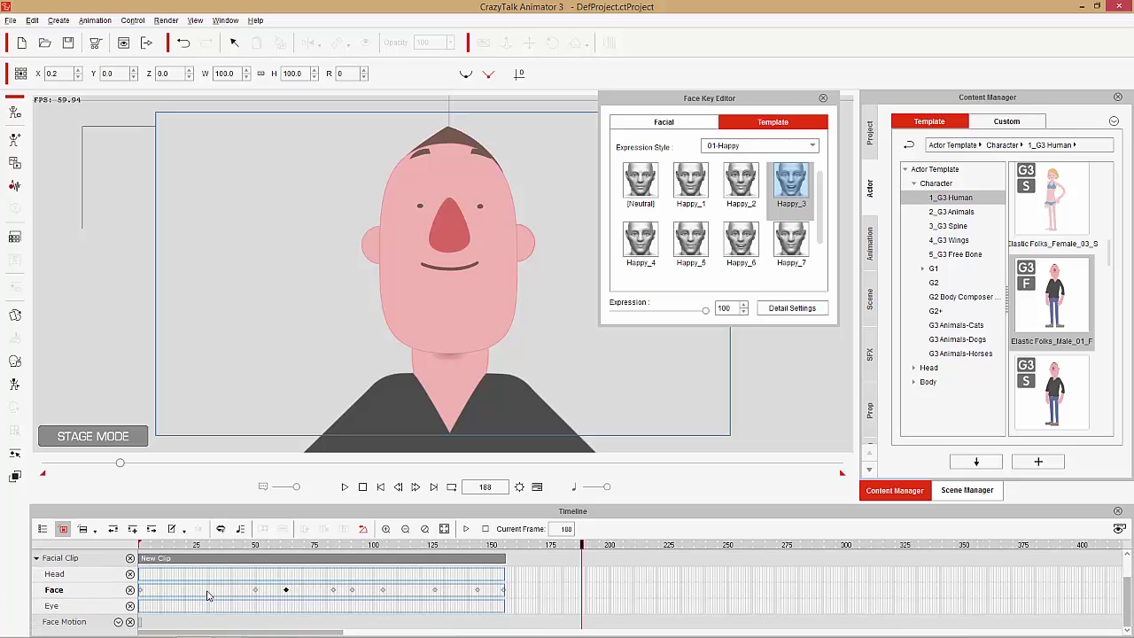
{"action": "scroll", "coordinate": [208, 596], "scroll_direction": "up", "scroll_amount": 2}
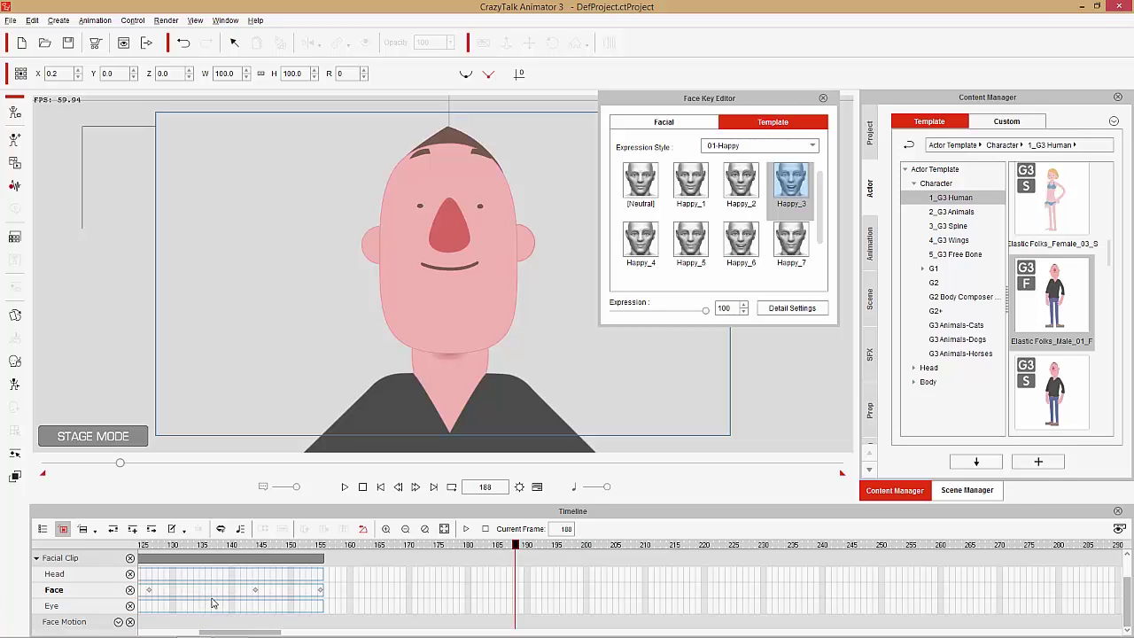
{"action": "scroll", "coordinate": [217, 602], "scroll_direction": "down", "scroll_amount": 3}
{"action": "left_click_drag", "start_coordinate": [232, 635], "coordinate": [205, 634]}
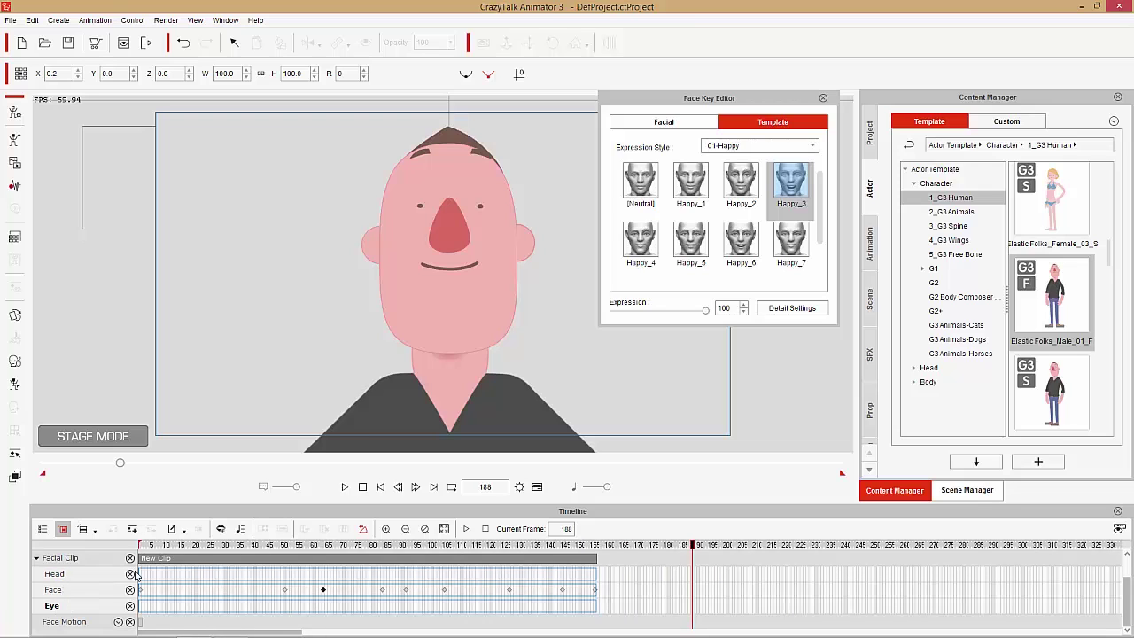
{"action": "left_click", "coordinate": [692, 124]}
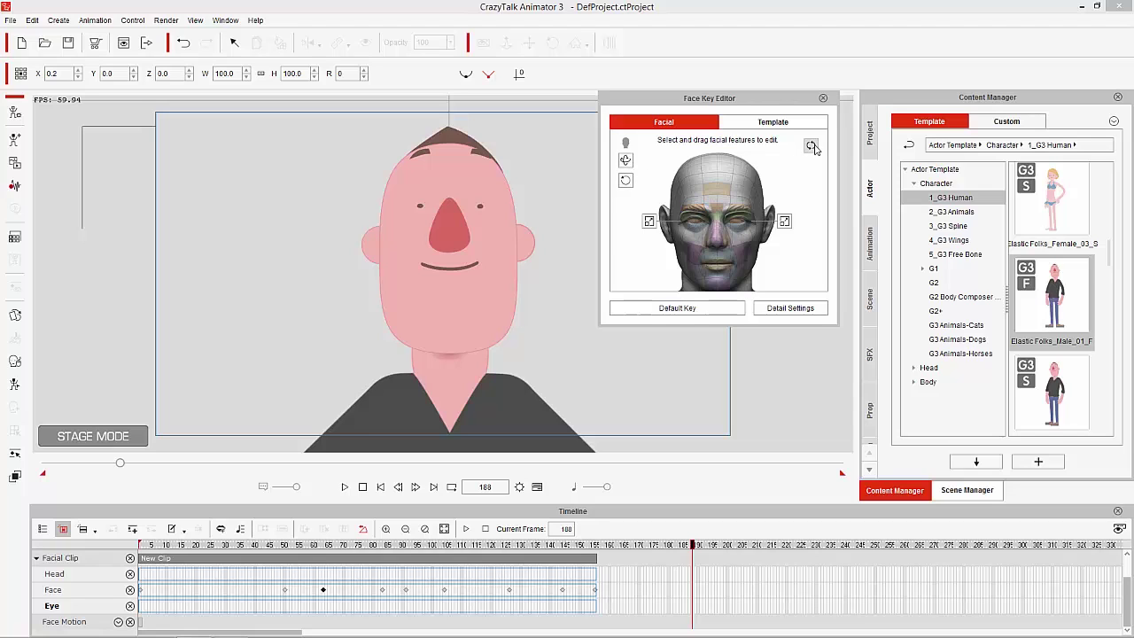
- Play from frame 45 to find a spot for eye movement, and key the eyes on the Eye track at frames 111 and 118
{"action": "left_click", "coordinate": [271, 545]}
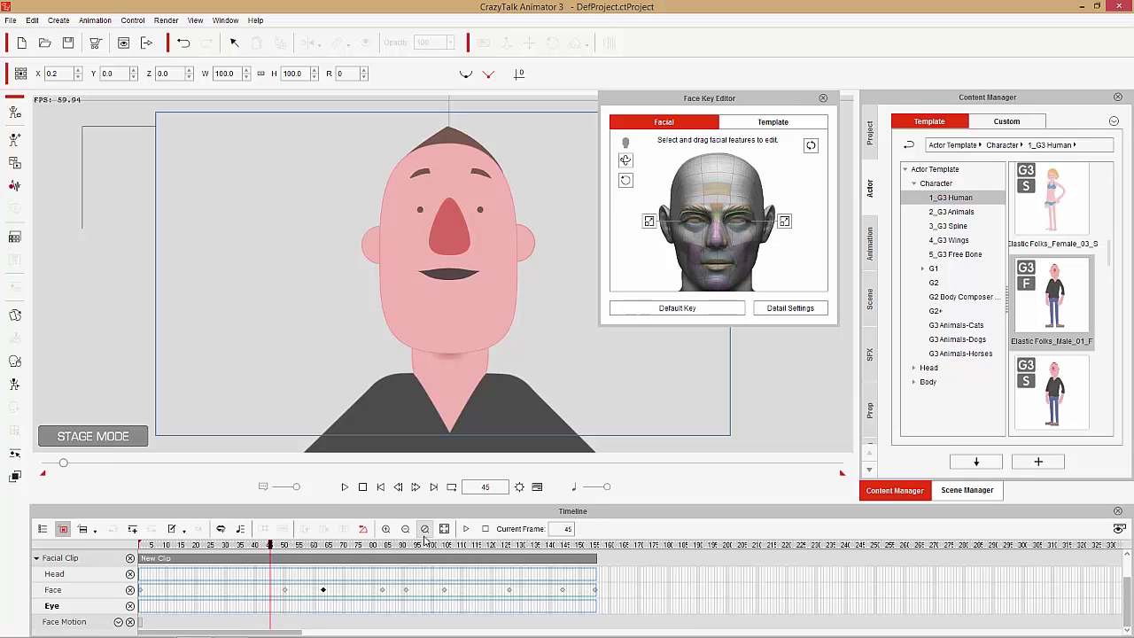
{"action": "key", "text": "space"}
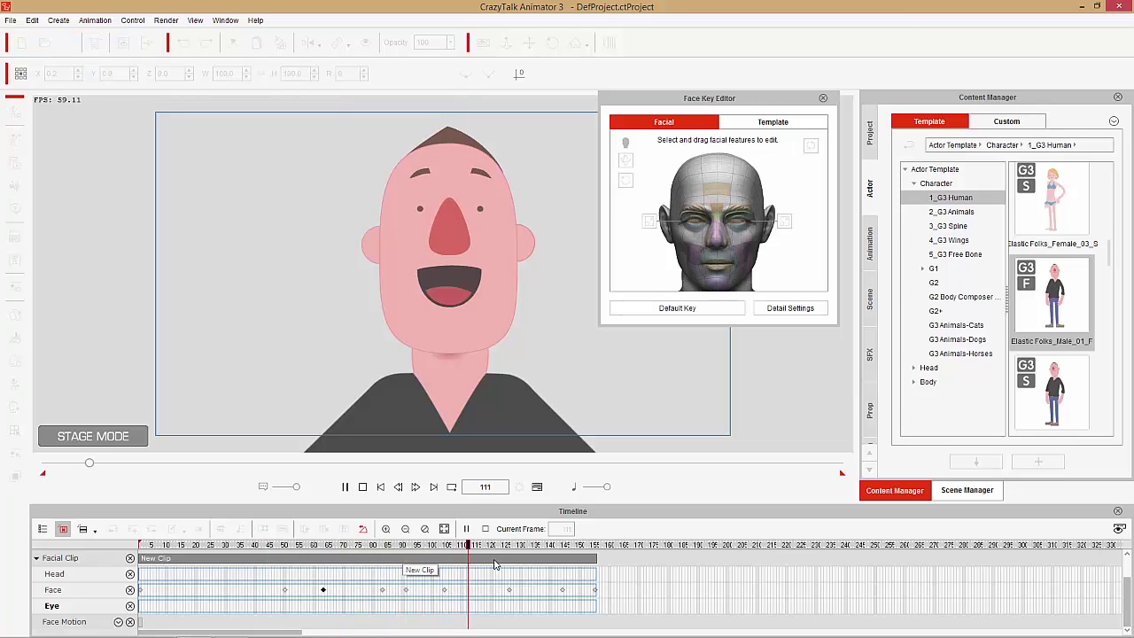
{"action": "key", "text": "space"}
{"action": "mouse_move", "coordinate": [459, 549]}
{"action": "left_mouse_down"}
{"action": "mouse_move", "coordinate": [478, 546]}
{"action": "mouse_move", "coordinate": [465, 545]}
{"action": "left_mouse_up"}
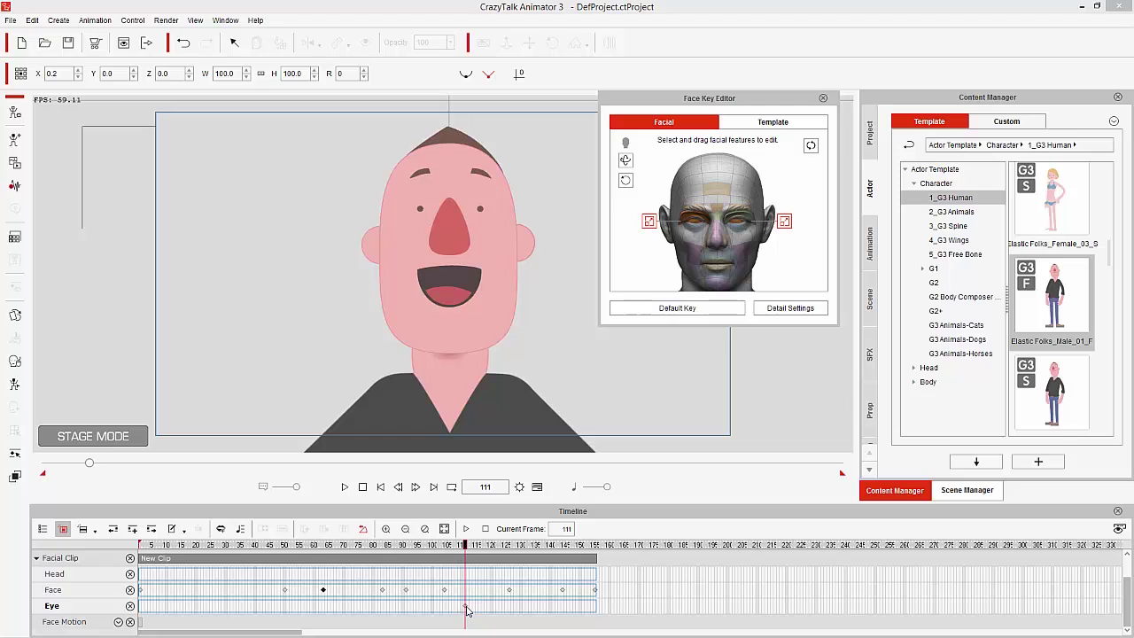
{"action": "left_click_drag", "start_coordinate": [458, 554], "coordinate": [485, 548]}
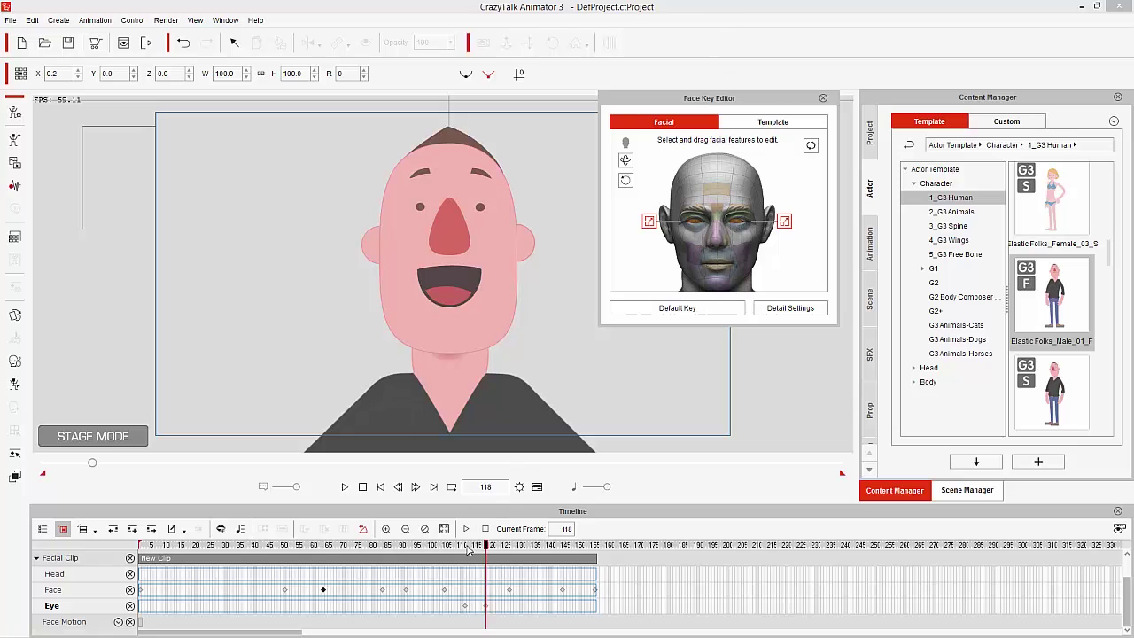
- Scrub and play the frames around the two Eye keys to check the eye movement
{"action": "left_click_drag", "start_coordinate": [469, 546], "coordinate": [527, 546]}
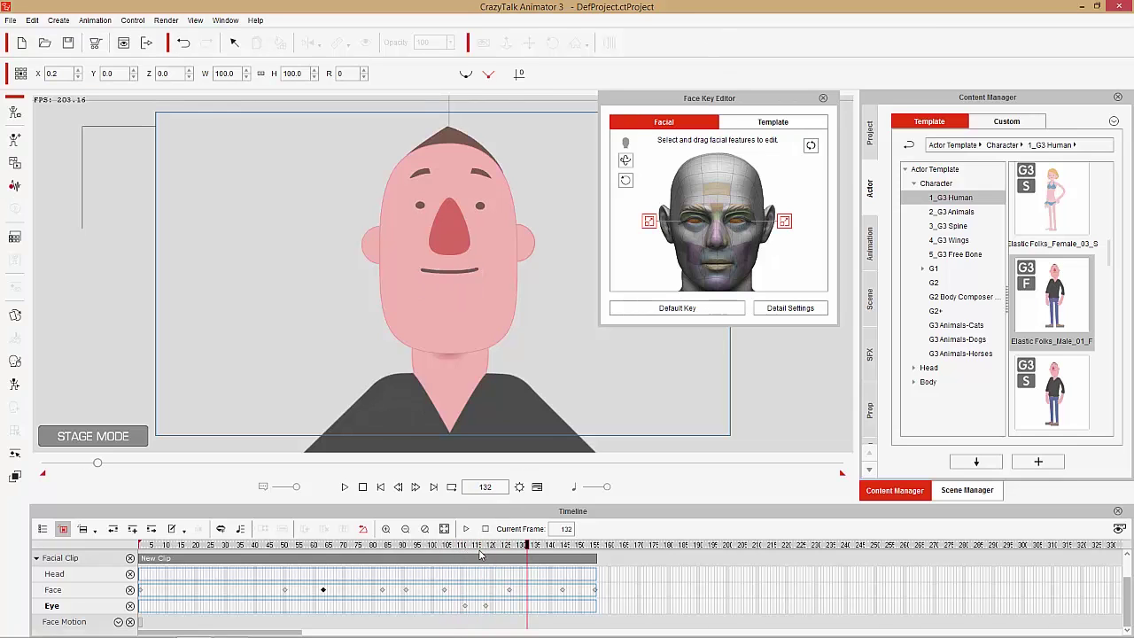
{"action": "left_click", "coordinate": [476, 546]}
{"action": "key", "text": "space"}
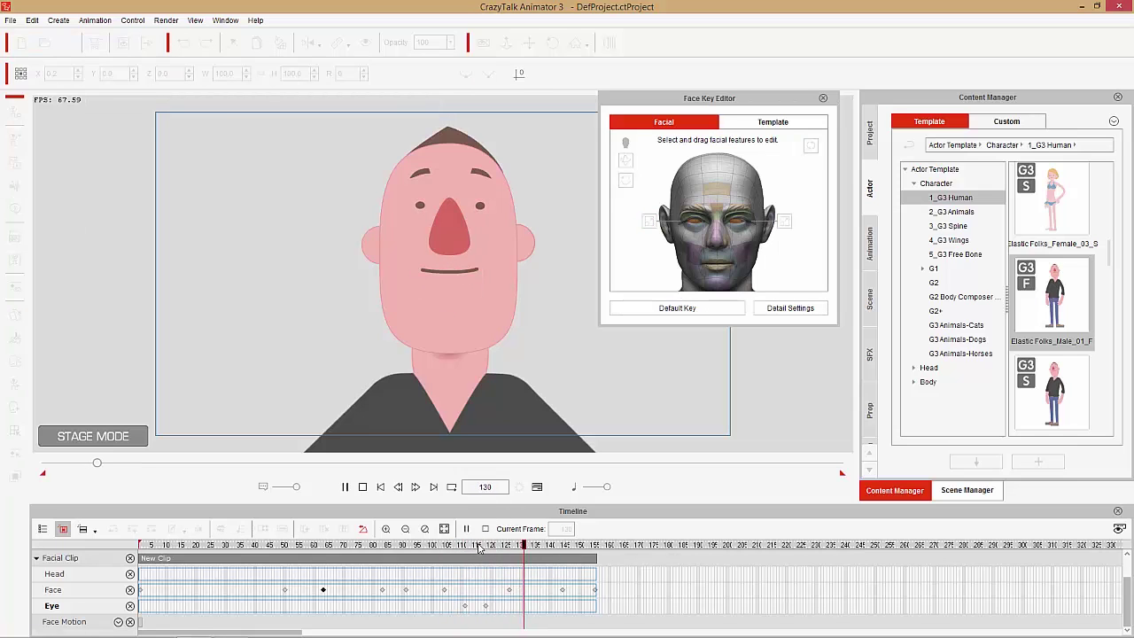
- Copy the Eye key at frame 118 and paste it at frame 128 on the Eye track
{"action": "left_click", "coordinate": [485, 606]}
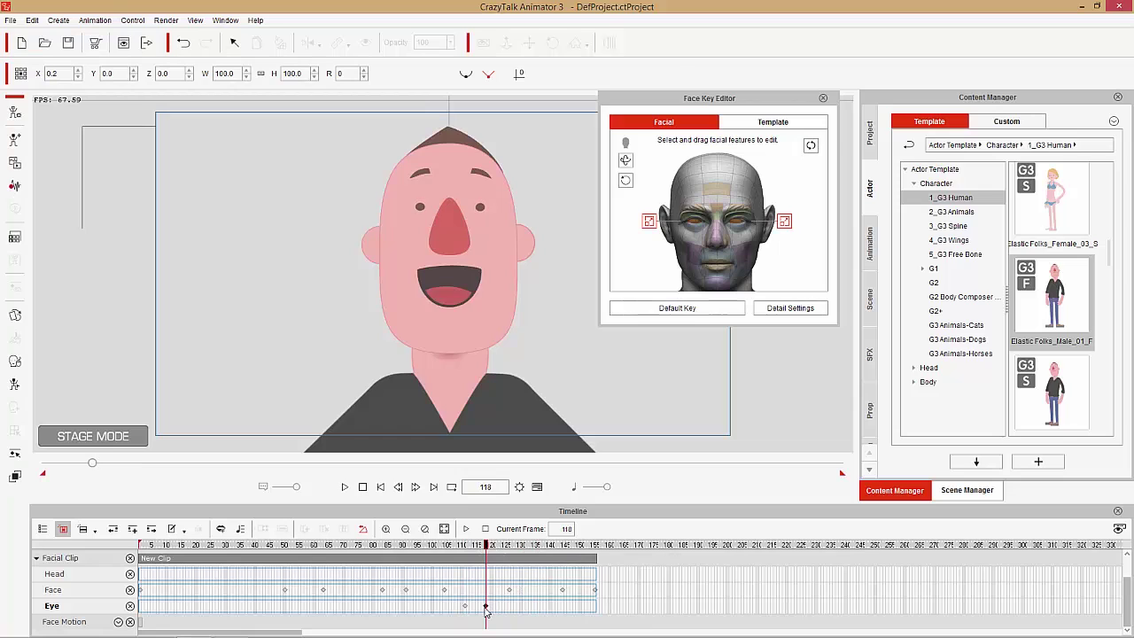
{"action": "right_click", "coordinate": [486, 608]}
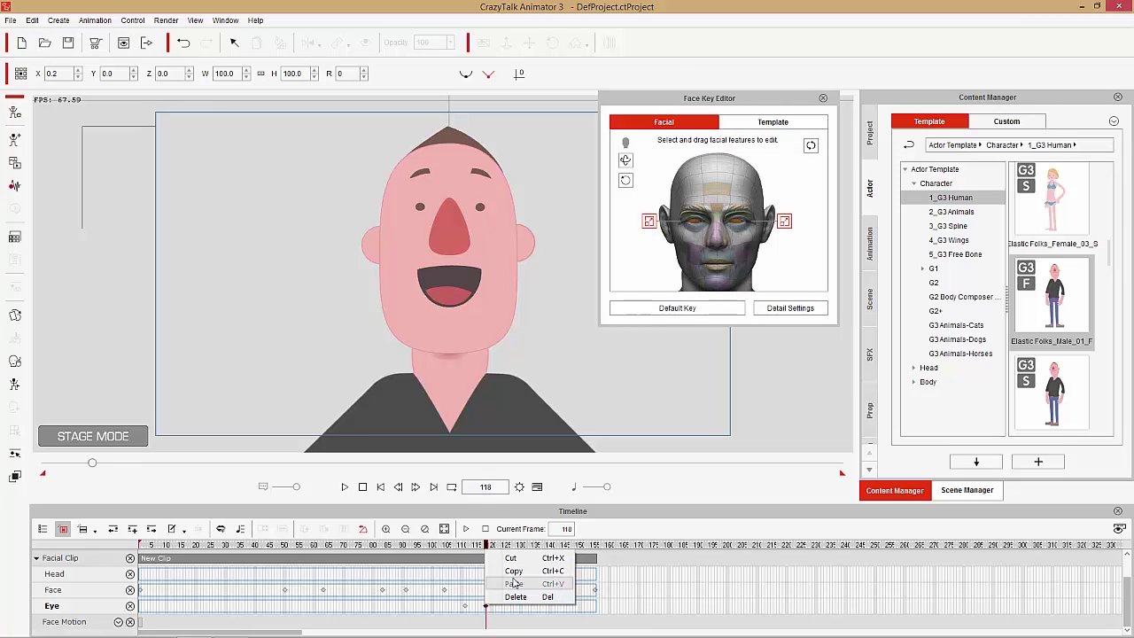
{"action": "left_click", "coordinate": [515, 576]}
{"action": "left_click", "coordinate": [513, 574]}
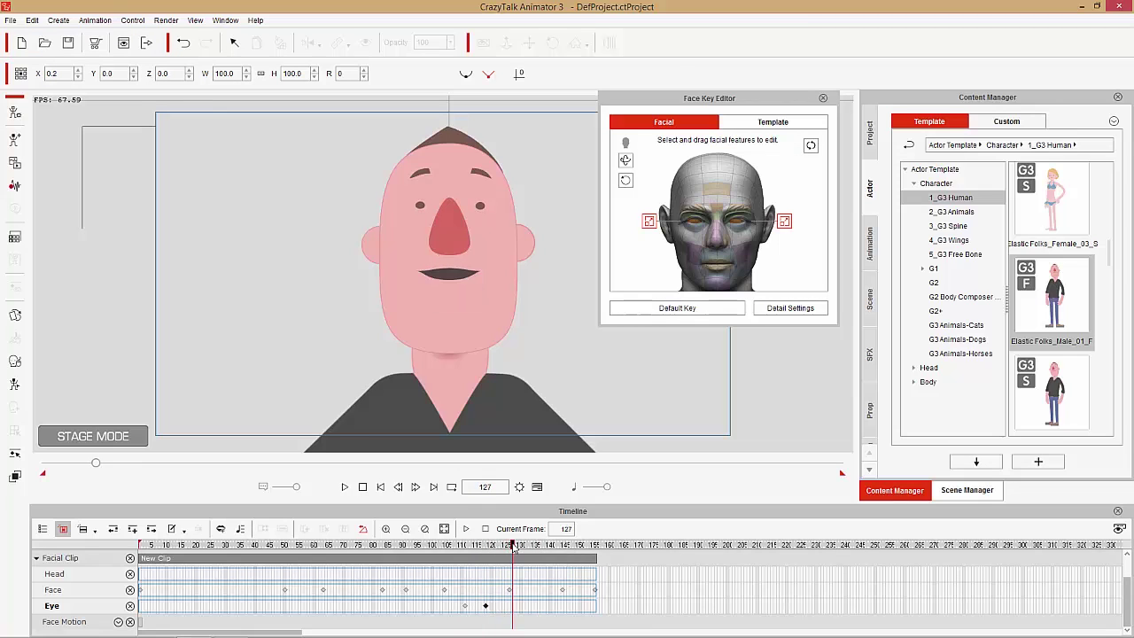
{"action": "right_click", "coordinate": [515, 609]}
{"action": "left_click", "coordinate": [542, 591]}
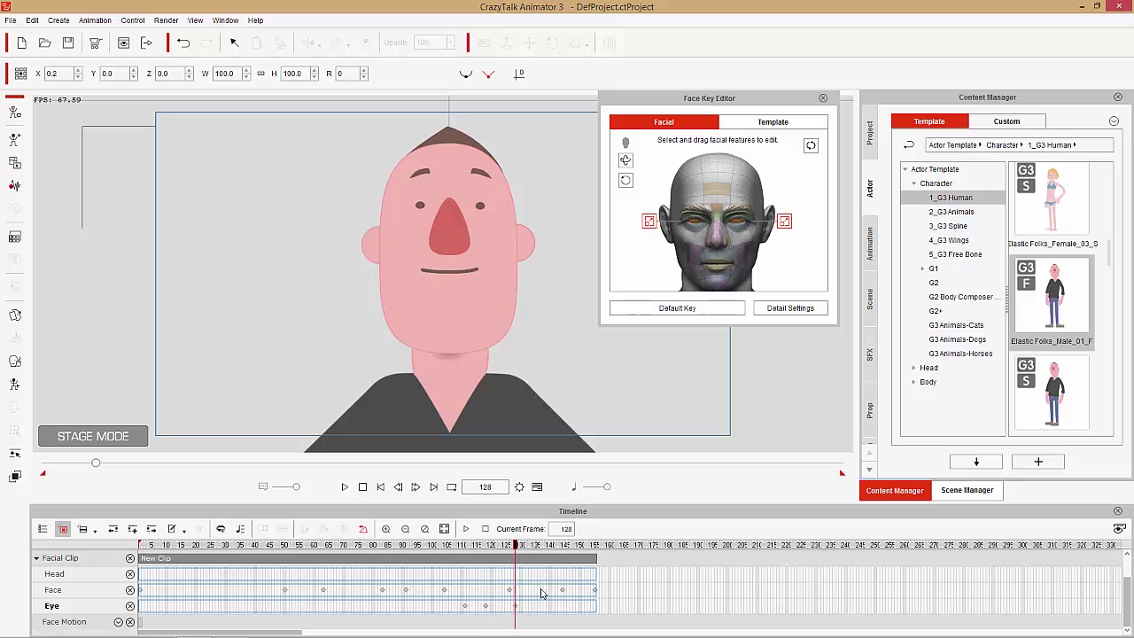
- Play the eye movement, and copy the Eye key at frame 111 and paste it at frame 133 on the Eye track
{"action": "key", "text": "space"}
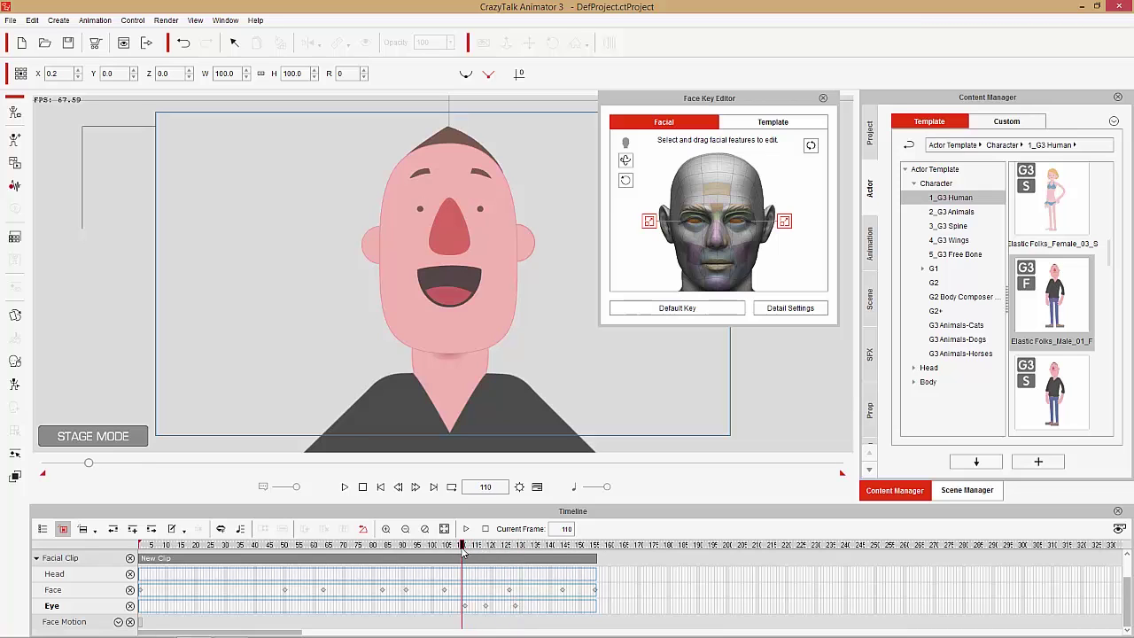
{"action": "key", "text": "space"}
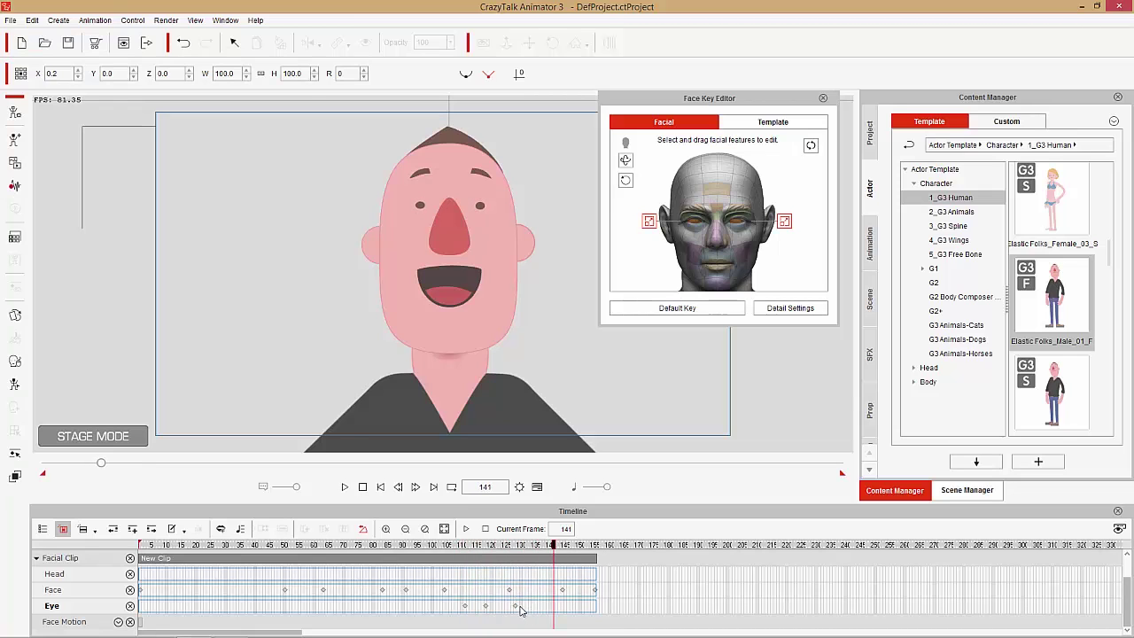
{"action": "left_click", "coordinate": [542, 547]}
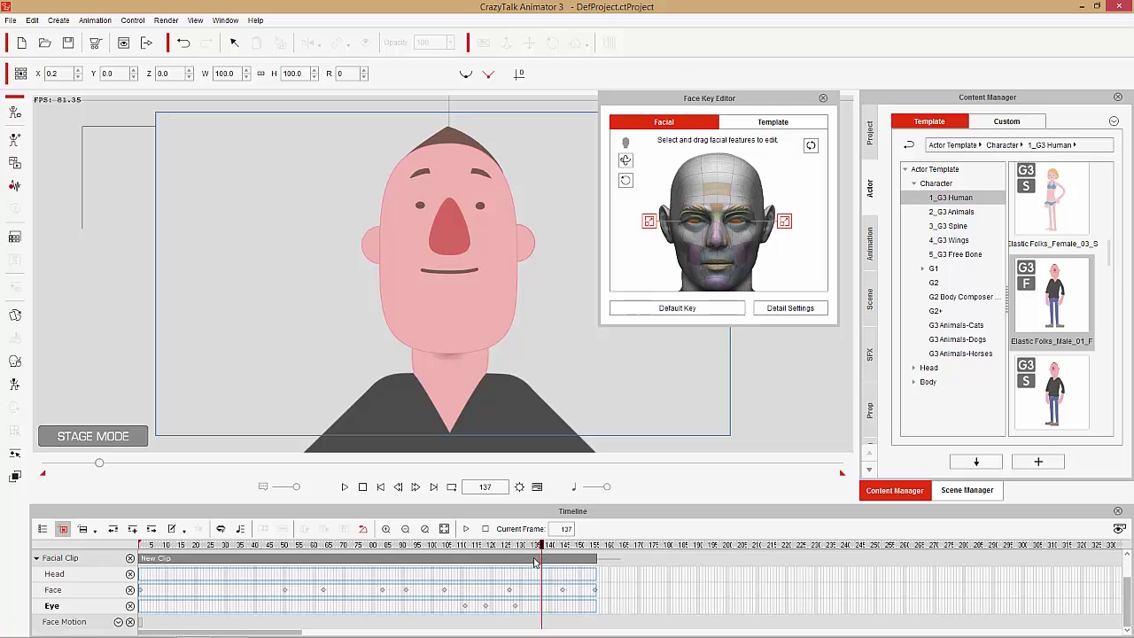
{"action": "left_click", "coordinate": [464, 606]}
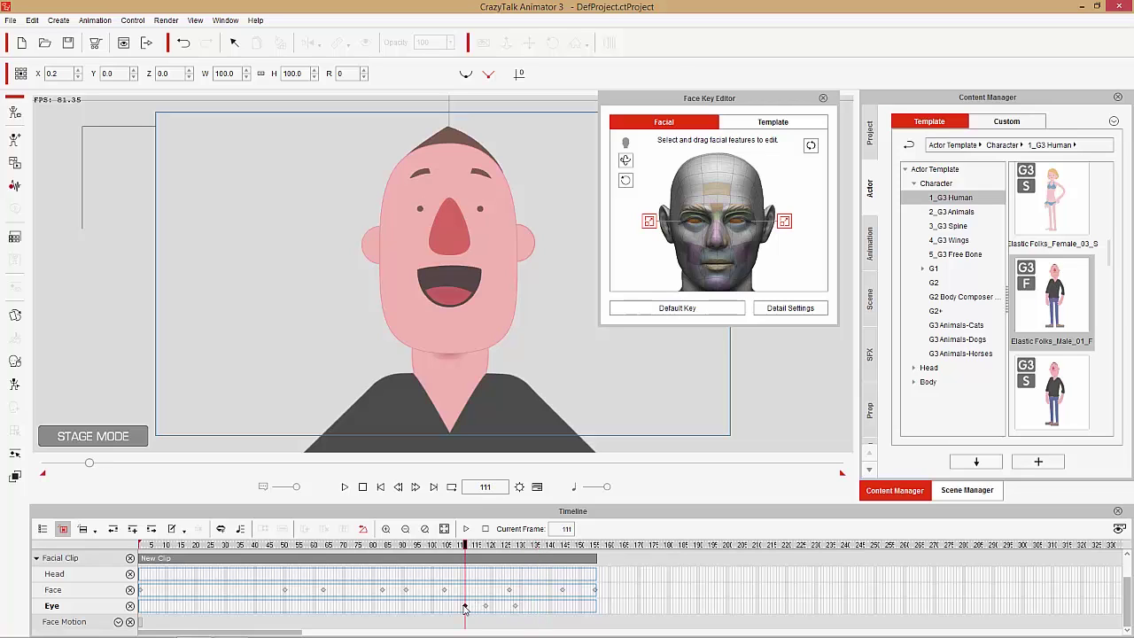
{"action": "right_click", "coordinate": [465, 606]}
{"action": "left_click", "coordinate": [487, 571]}
{"action": "left_click", "coordinate": [535, 546]}
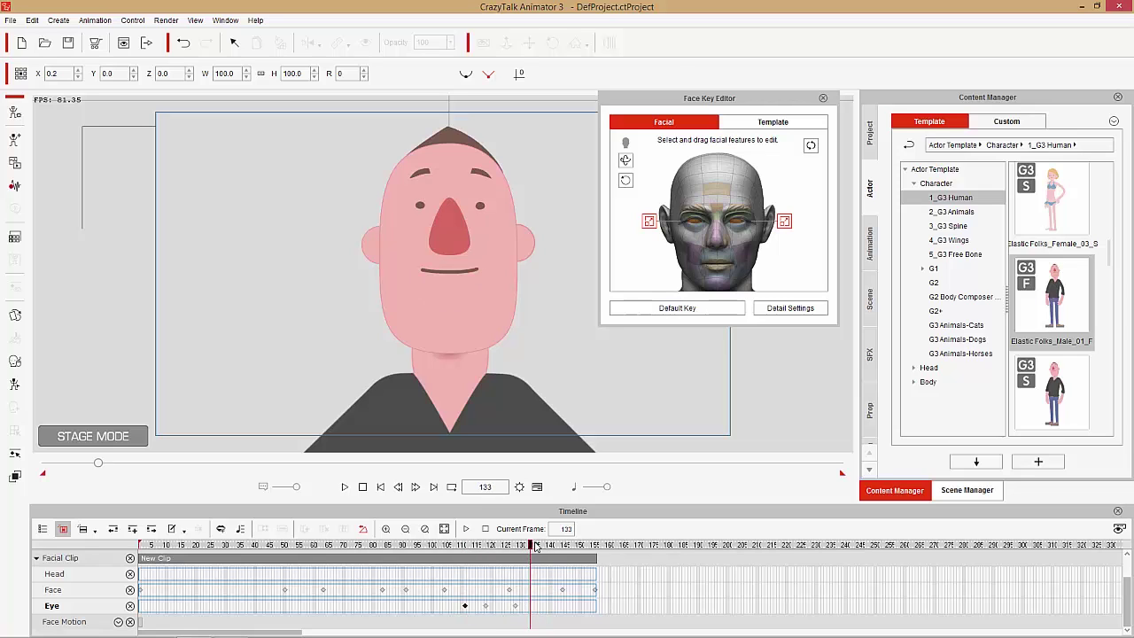
{"action": "right_click", "coordinate": [531, 606]}
{"action": "left_click", "coordinate": [558, 591]}
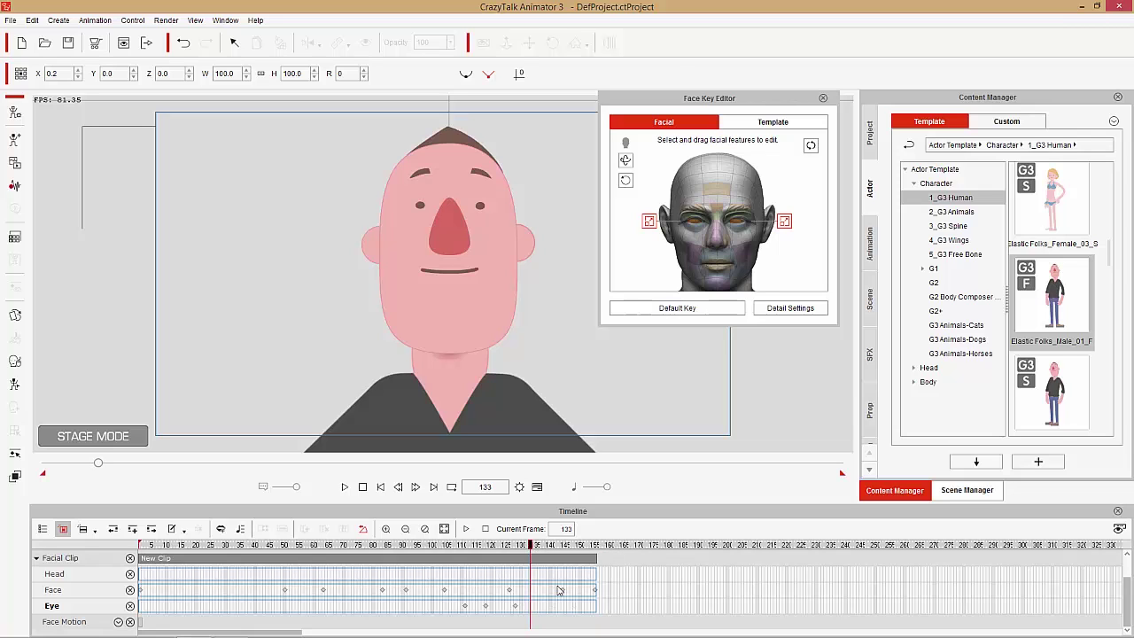
- Scrub back to about frame 100 and play the clip to its end to check the eye movement
{"action": "left_click", "coordinate": [523, 547]}
{"action": "left_click_drag", "start_coordinate": [525, 554], "coordinate": [432, 560]}
{"action": "key", "text": "space"}
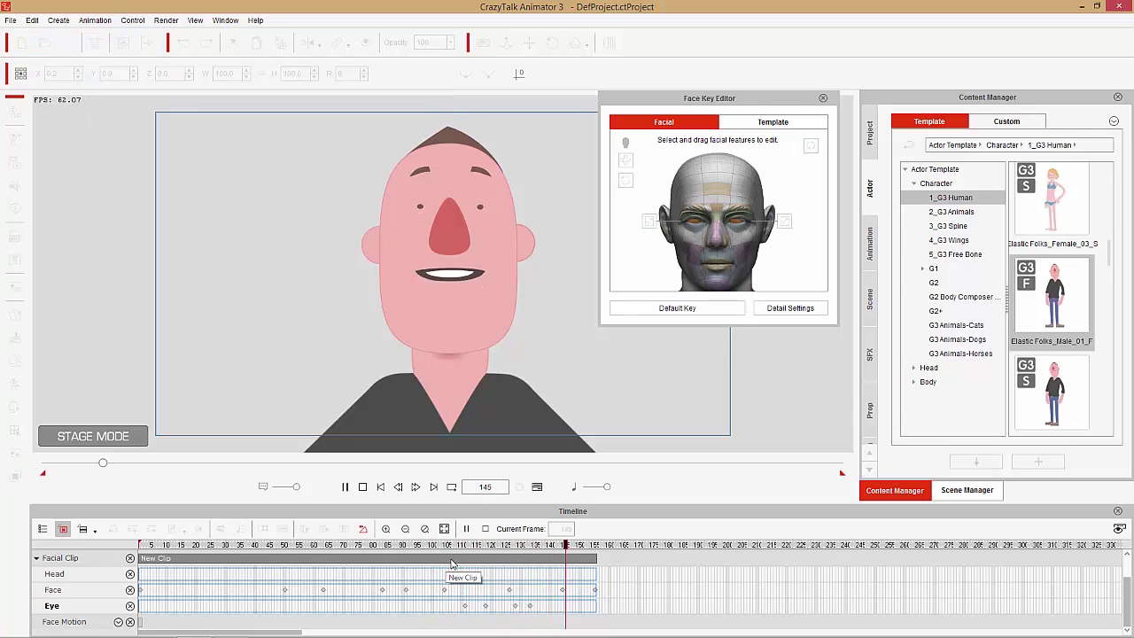
{"action": "key", "text": "space"}
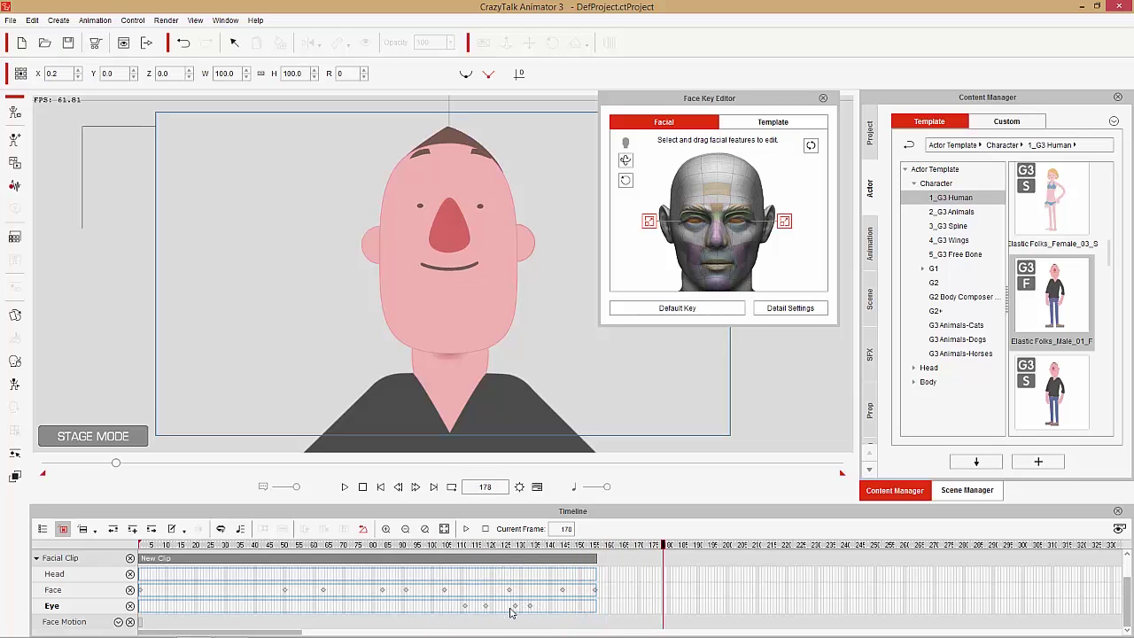
- Shift the last two Eye keys together to about frames 135 and 140, and replay the eye movement
{"action": "left_click", "coordinate": [514, 608]}
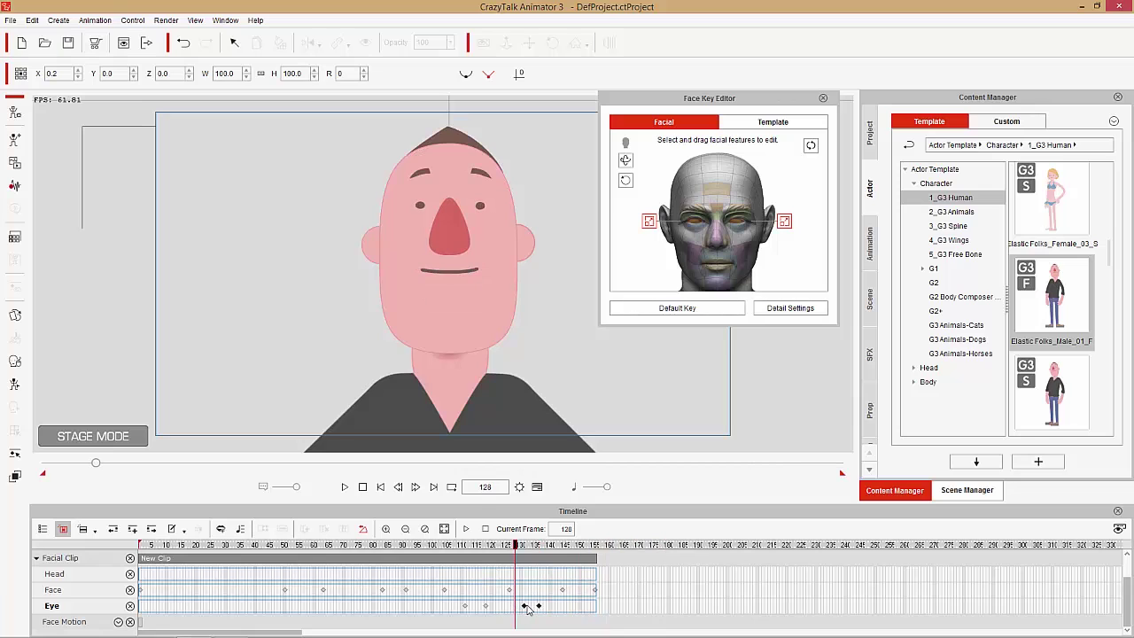
{"action": "left_click_drag", "start_coordinate": [532, 607], "coordinate": [535, 608]}
{"action": "left_click", "coordinate": [462, 557]}
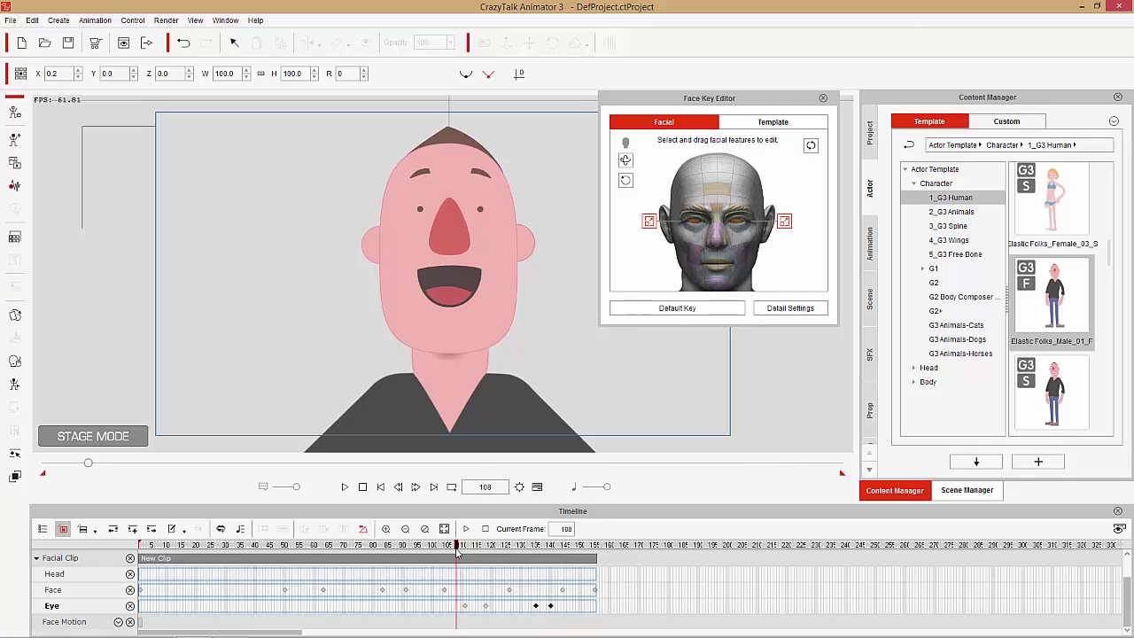
{"action": "key", "text": "space"}
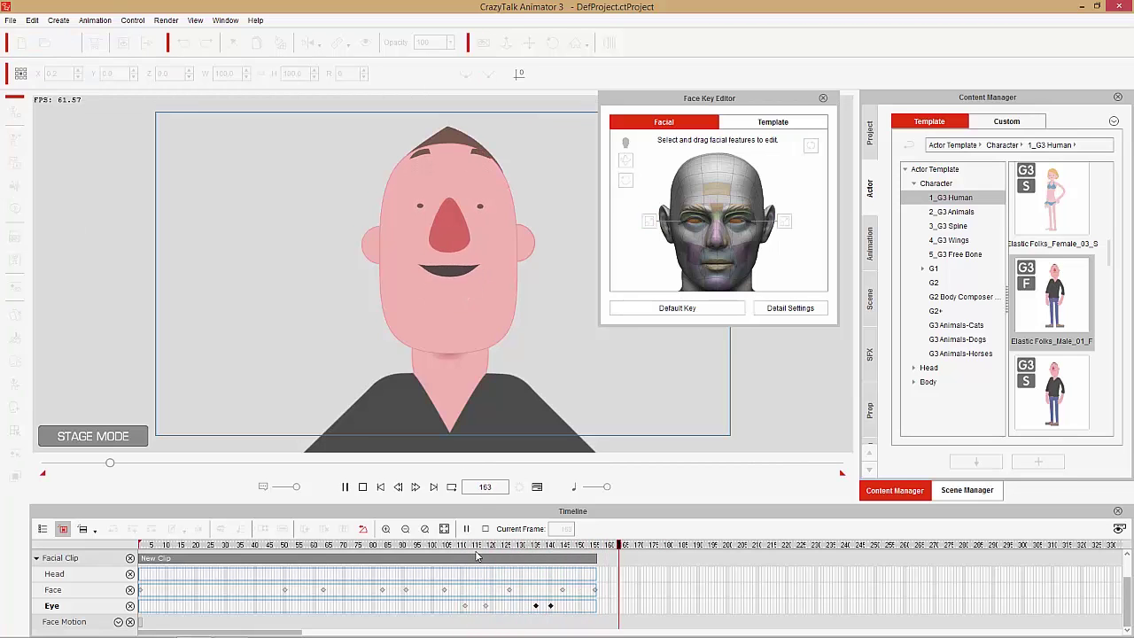
{"action": "key", "text": "space"}
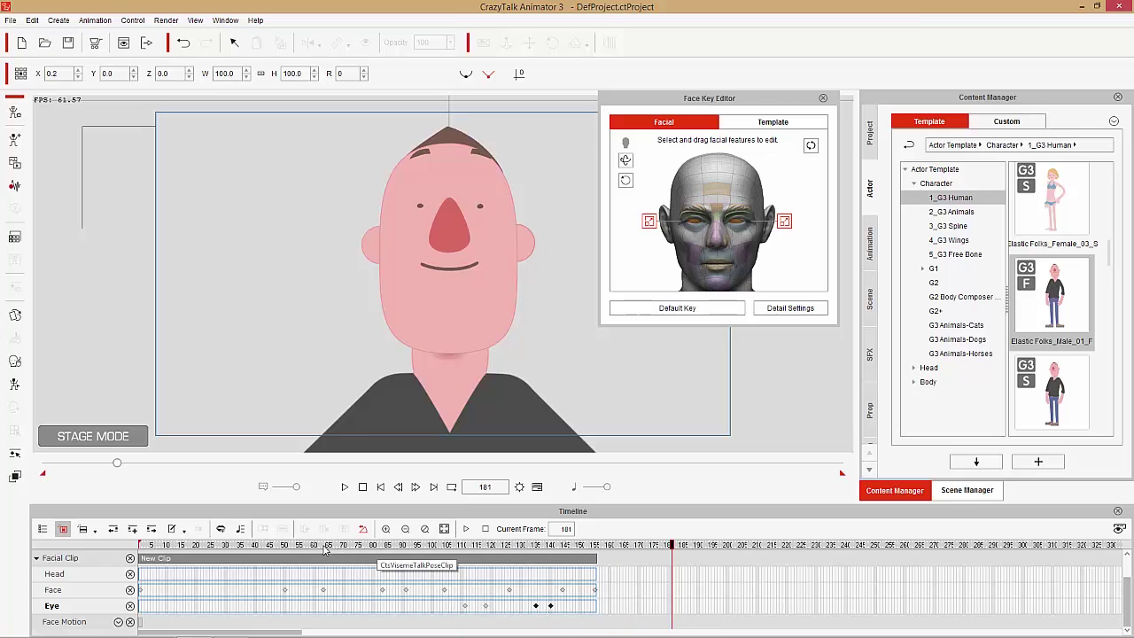
- Play the clip from frame 9 to find a spot for head movement, and key a slight head turn at frame 56
{"action": "left_click_drag", "start_coordinate": [287, 544], "coordinate": [96, 547]}
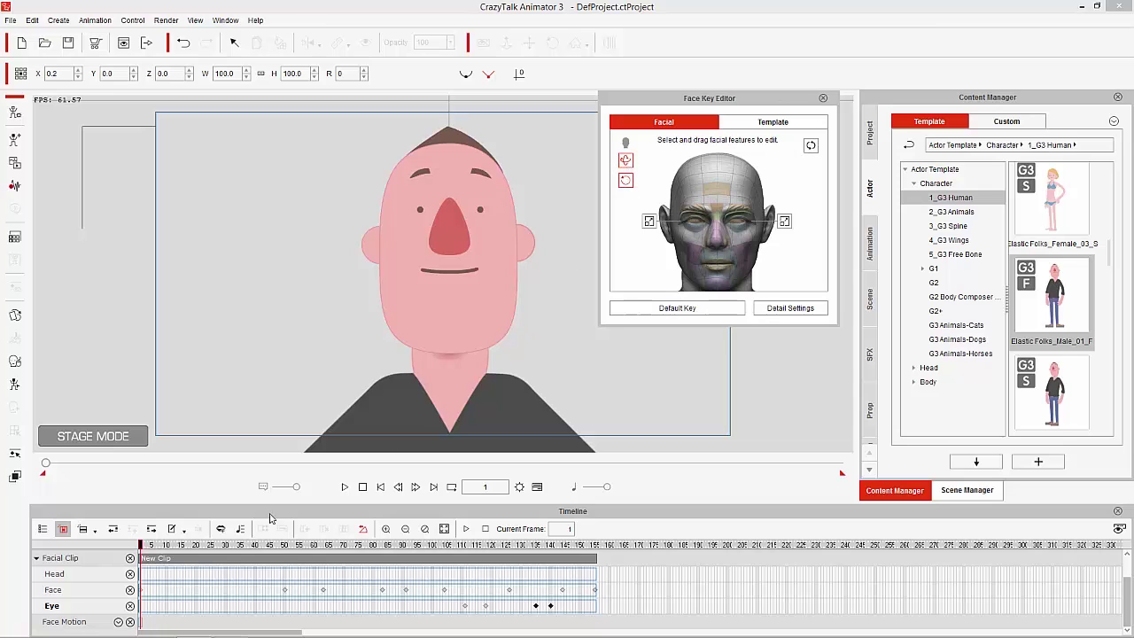
{"action": "left_click_drag", "start_coordinate": [204, 544], "coordinate": [167, 547]}
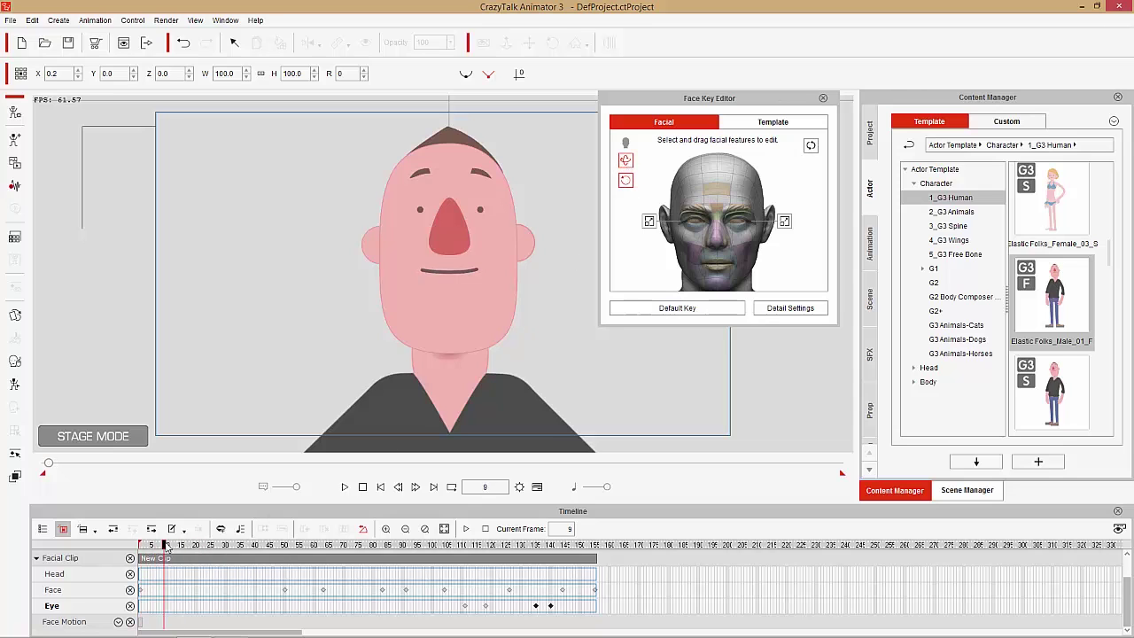
{"action": "key", "text": "space"}
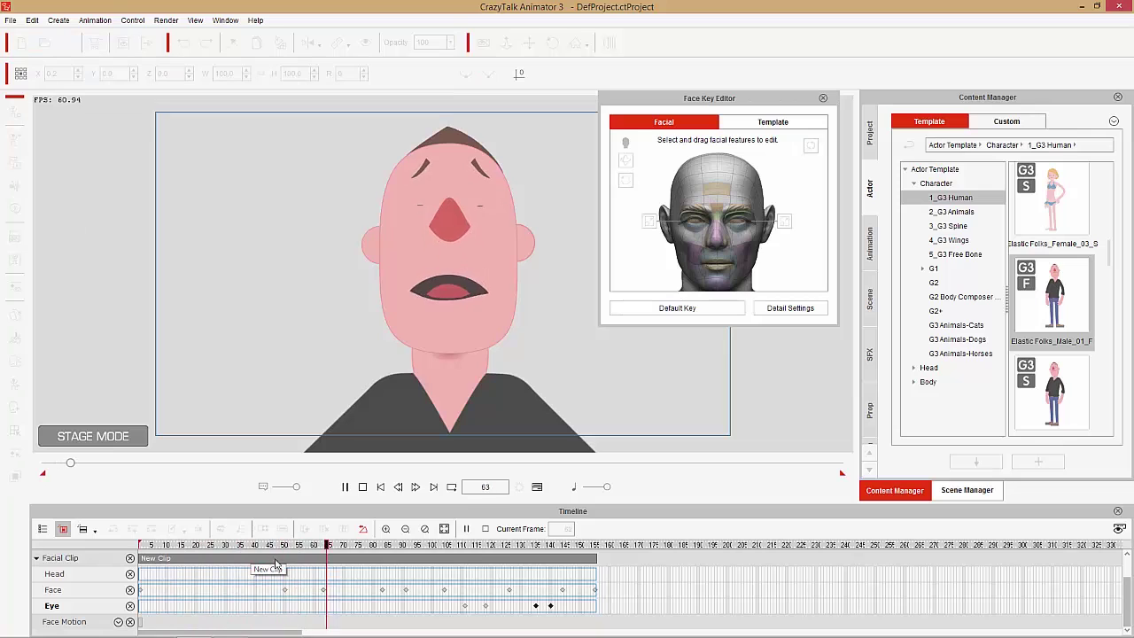
{"action": "left_click_drag", "start_coordinate": [317, 544], "coordinate": [302, 544]}
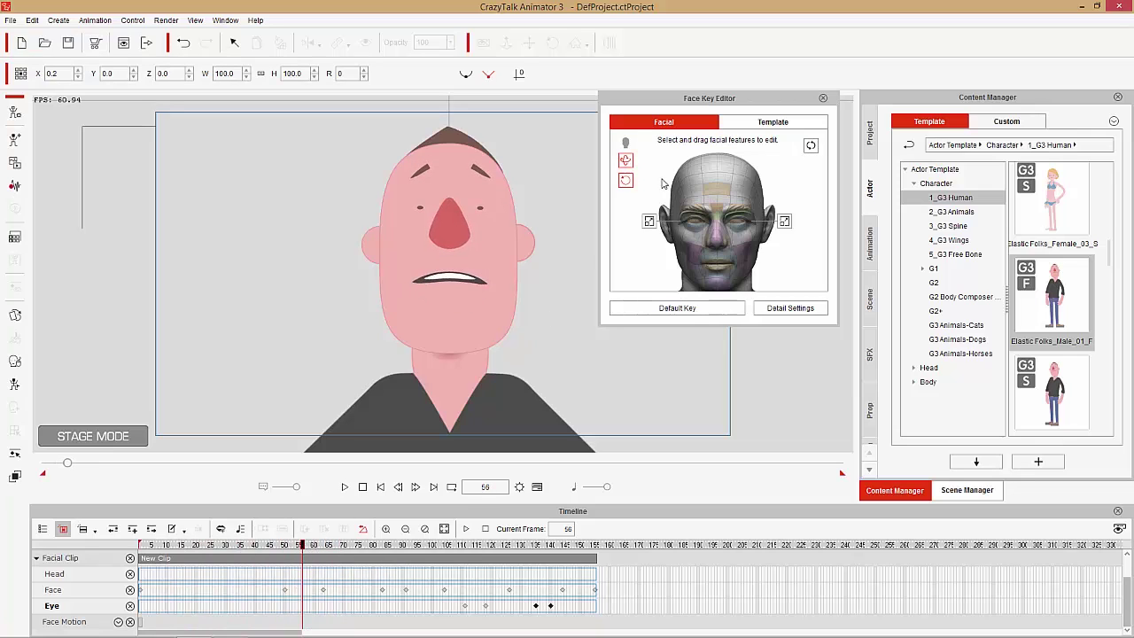
{"action": "left_click_drag", "start_coordinate": [654, 181], "coordinate": [675, 181]}
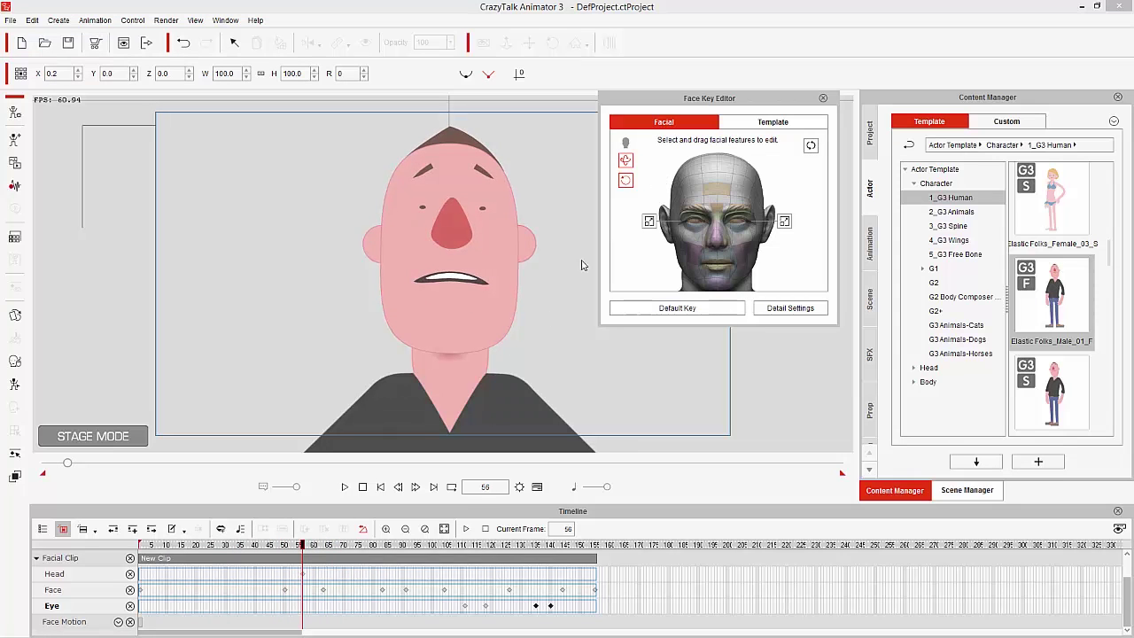
- Move the Head key to about frame 47, key a sideways downward head tilt at frame 67, and play the movement
{"action": "left_click_drag", "start_coordinate": [301, 551], "coordinate": [344, 540]}
{"action": "left_click", "coordinate": [296, 574]}
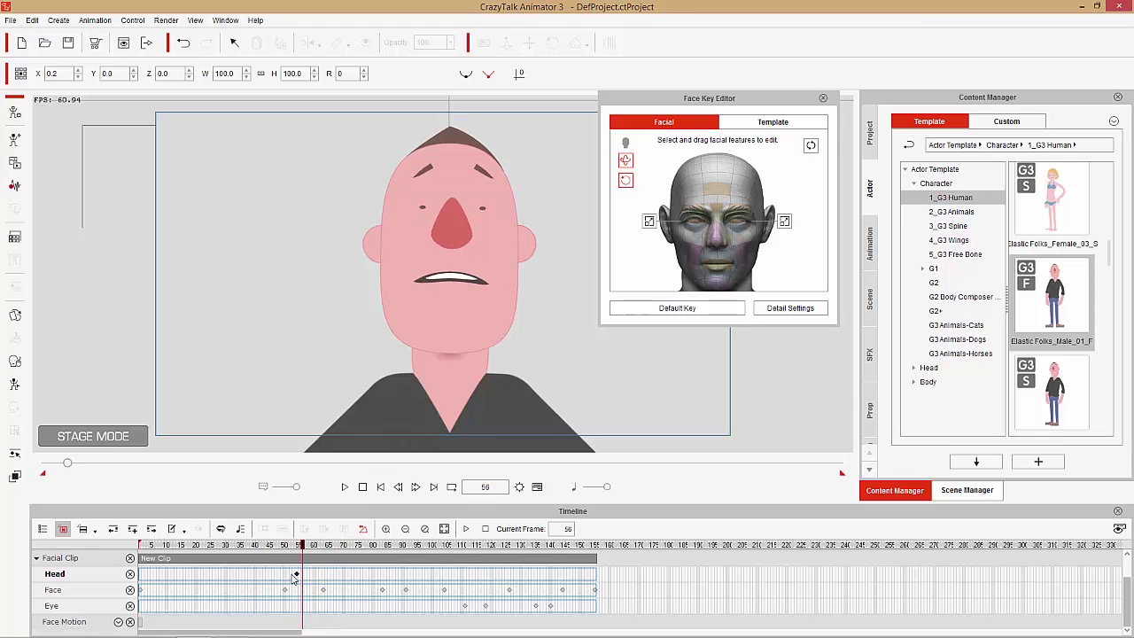
{"action": "left_click_drag", "start_coordinate": [278, 577], "coordinate": [336, 542]}
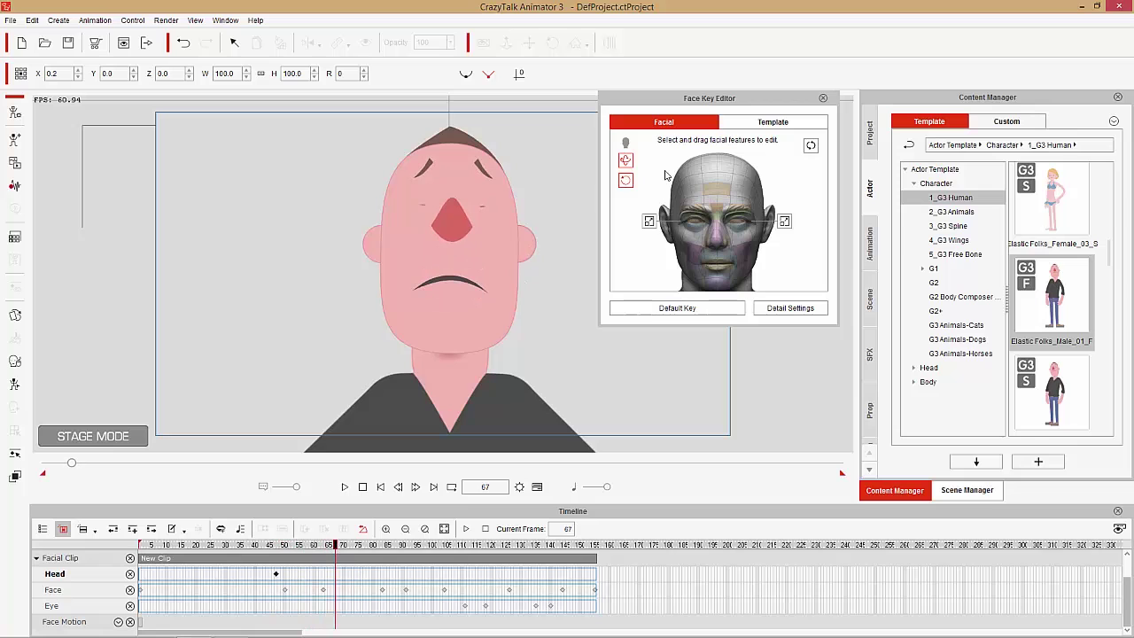
{"action": "left_click_drag", "start_coordinate": [666, 175], "coordinate": [521, 410]}
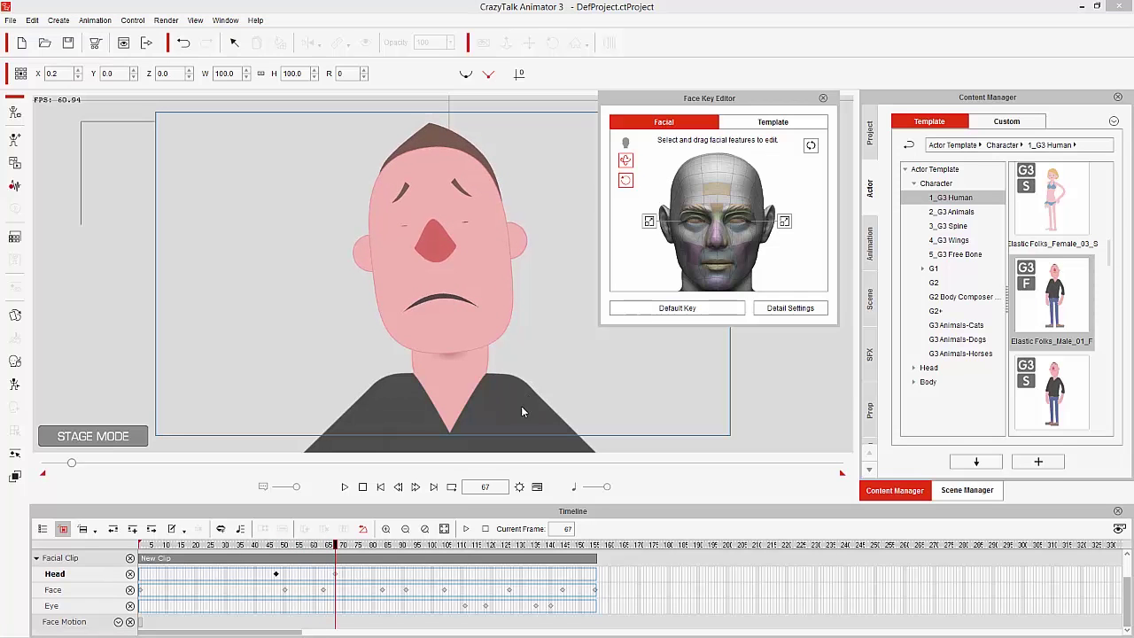
{"action": "key", "text": "space"}
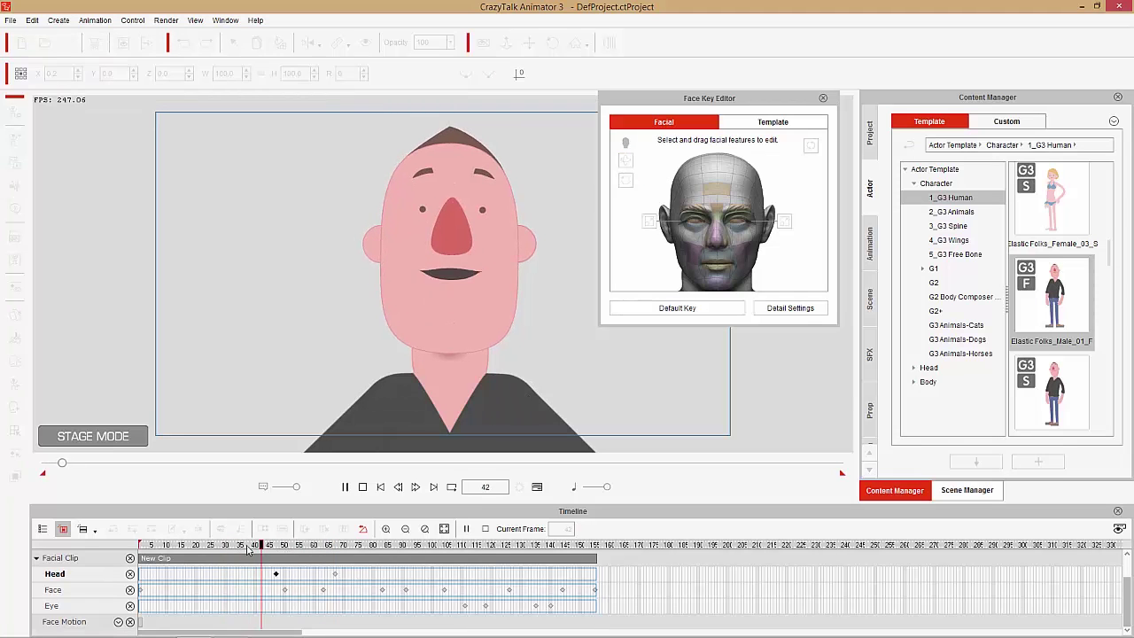
{"action": "key", "text": "space"}
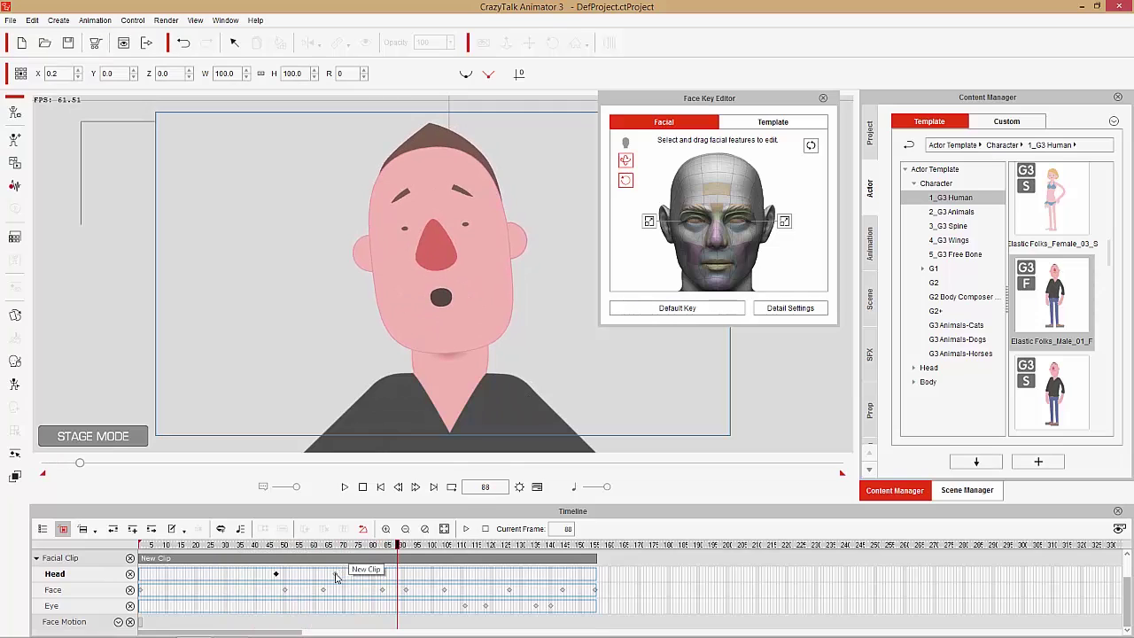
- Copy the Head key at frame 67 and paste it at frame 87 on the Head track
{"action": "left_click", "coordinate": [335, 574]}
{"action": "right_click", "coordinate": [335, 574]}
{"action": "key", "text": "Escape"}
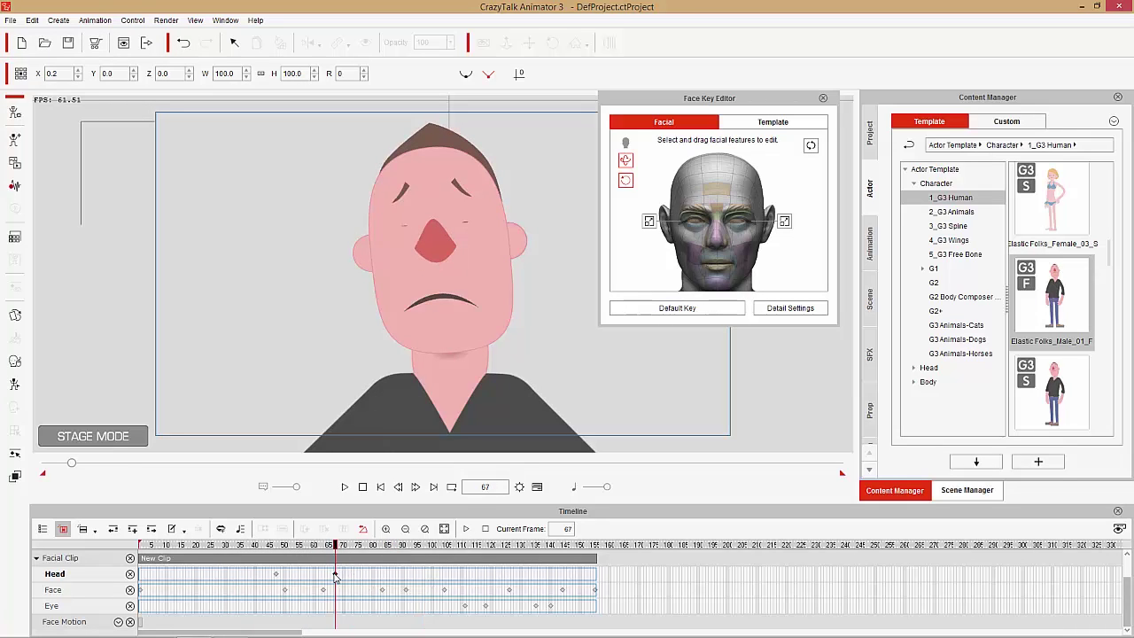
{"action": "right_click", "coordinate": [335, 574]}
{"action": "key", "text": "Escape"}
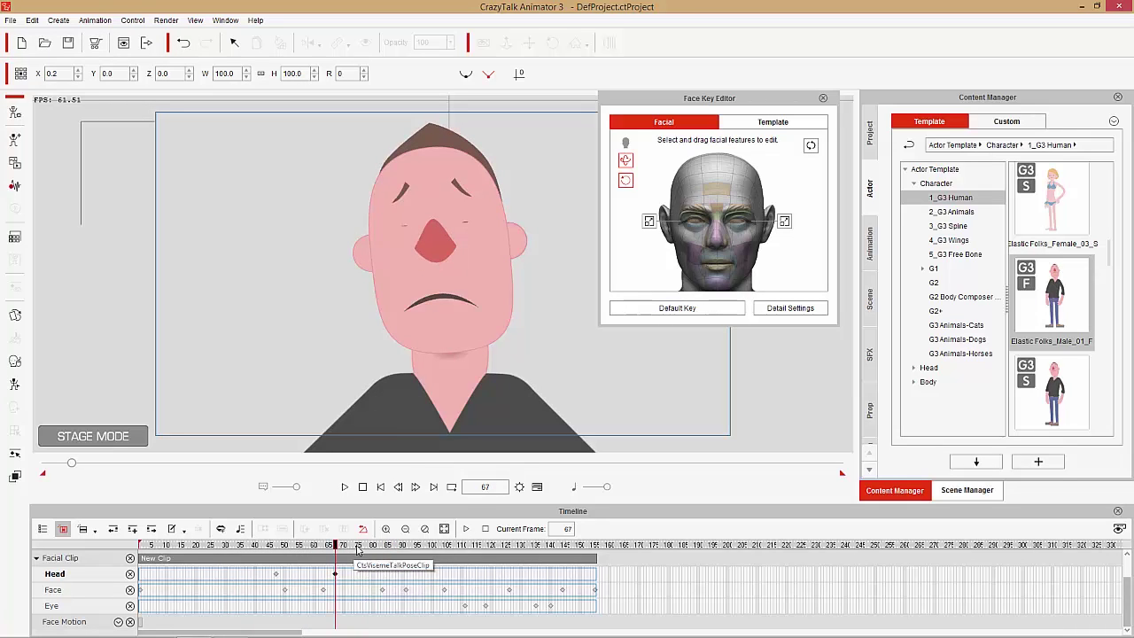
{"action": "left_click", "coordinate": [381, 544]}
{"action": "mouse_move", "coordinate": [383, 560]}
{"action": "left_mouse_down"}
{"action": "mouse_move", "coordinate": [400, 545]}
{"action": "mouse_move", "coordinate": [394, 578]}
{"action": "left_mouse_up"}
{"action": "right_click", "coordinate": [394, 578]}
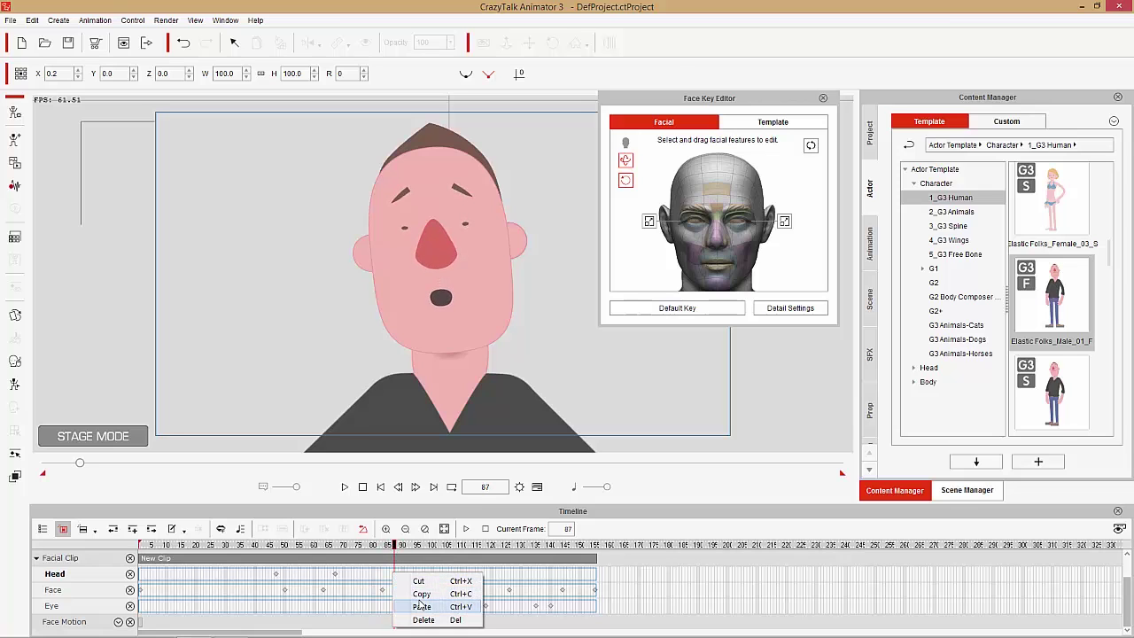
{"action": "left_click", "coordinate": [421, 608]}
- Key the head back to a nearly upright pose at frame 92, and play the head movement
{"action": "left_click_drag", "start_coordinate": [397, 559], "coordinate": [409, 550]}
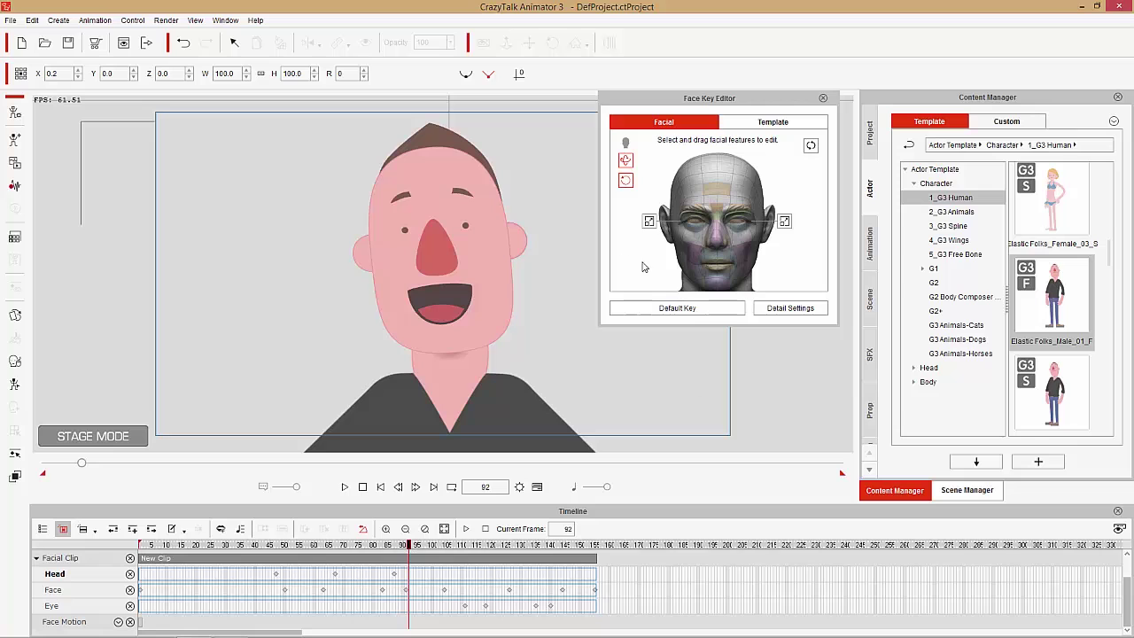
{"action": "left_click_drag", "start_coordinate": [737, 183], "coordinate": [737, 183]}
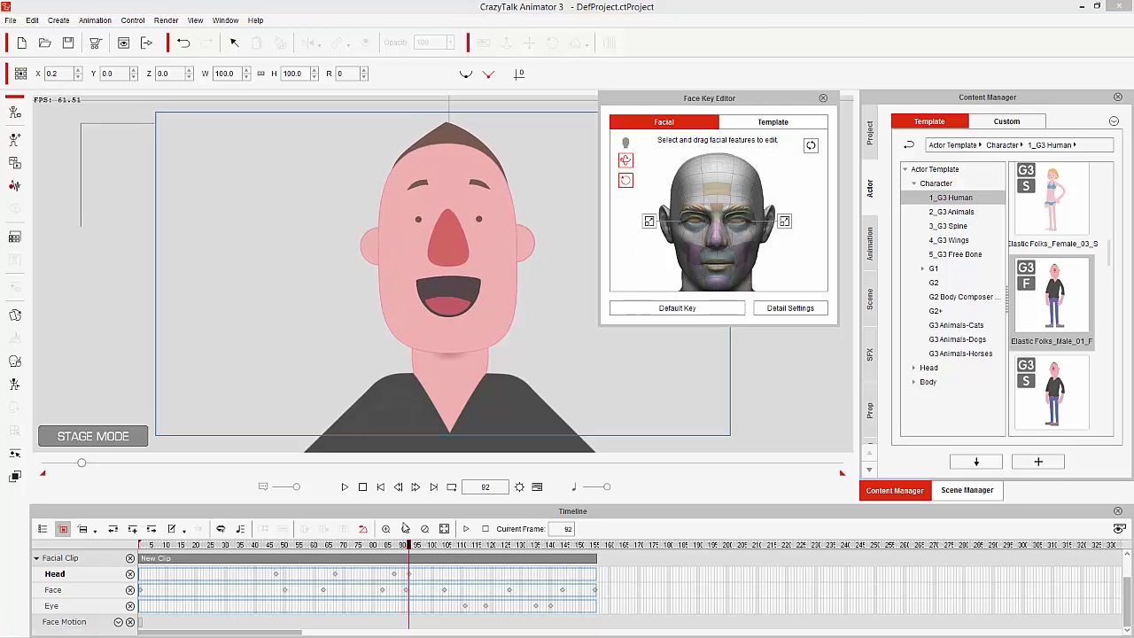
{"action": "key", "text": "space"}
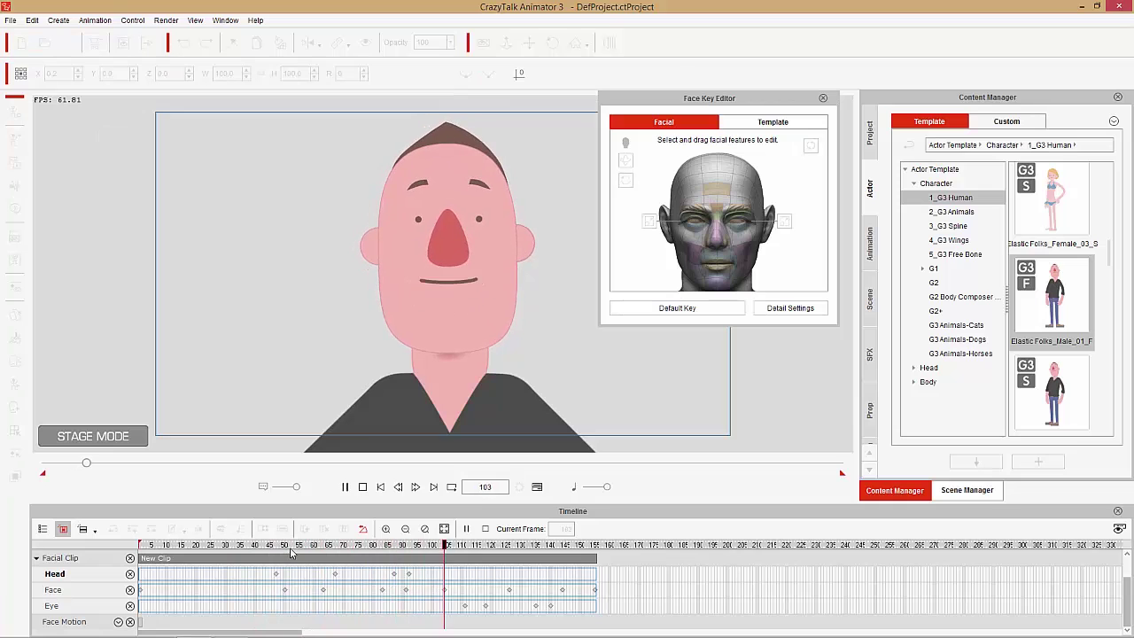
{"action": "left_click_drag", "start_coordinate": [414, 545], "coordinate": [367, 545]}
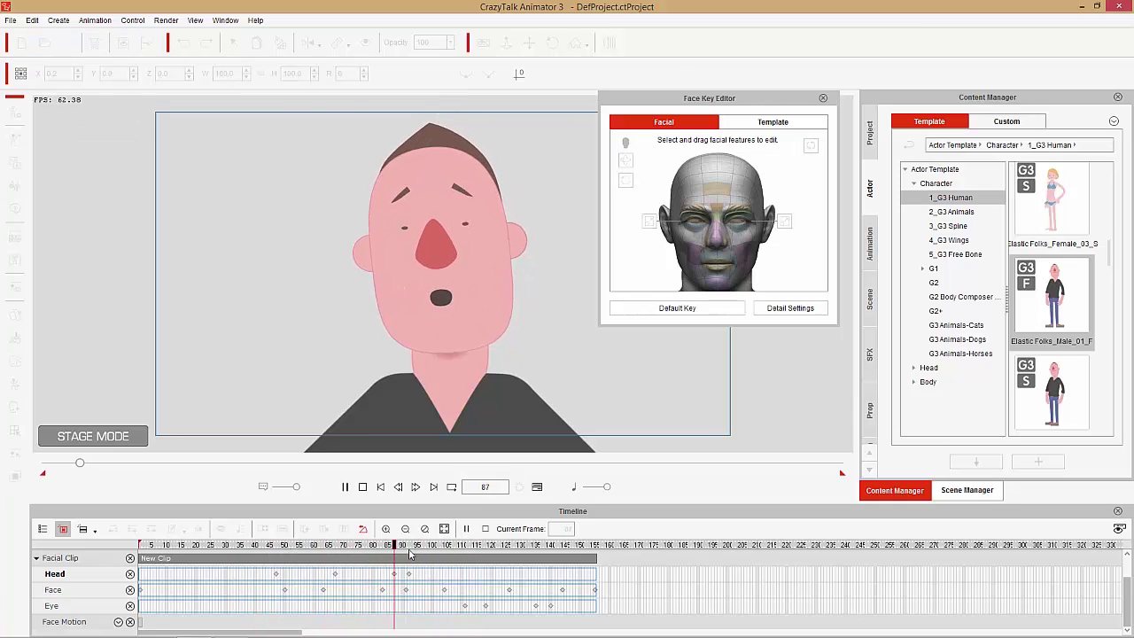
{"action": "key", "text": "space"}
- Key the head at frame 117 and a slight upward head tilt at frame 126, and play the movement
{"action": "left_click", "coordinate": [479, 547]}
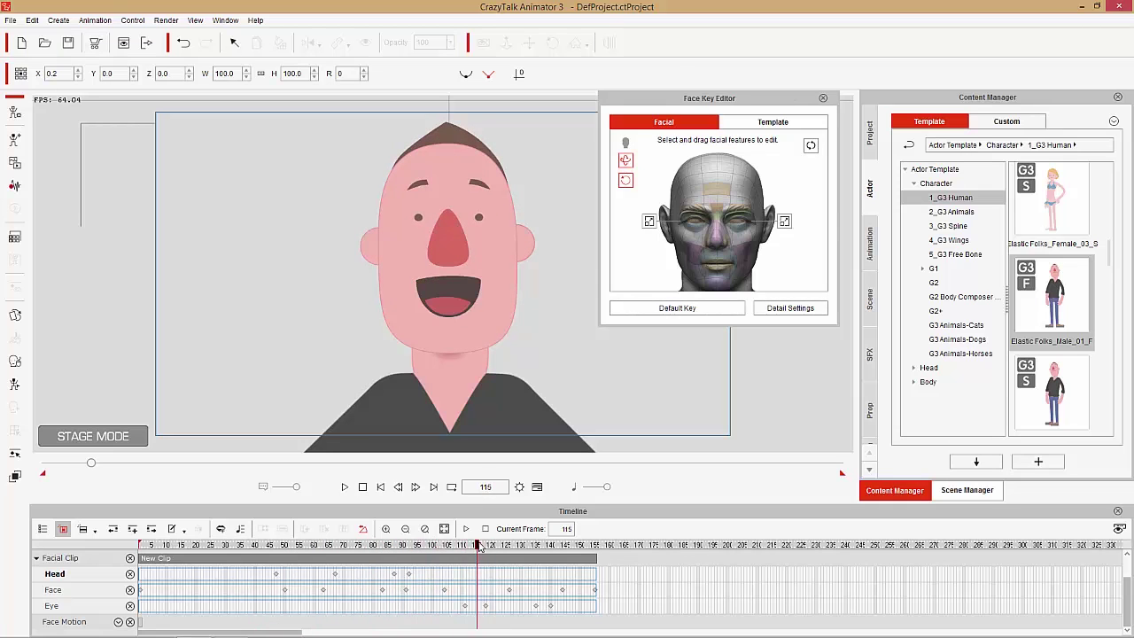
{"action": "left_click_drag", "start_coordinate": [478, 546], "coordinate": [483, 546]}
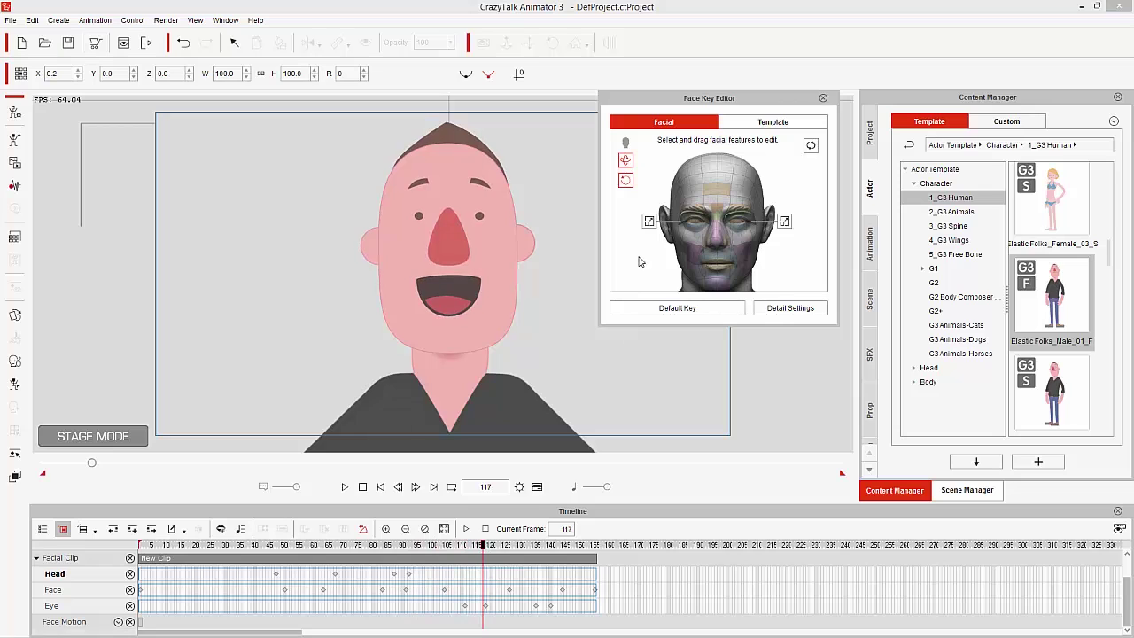
{"action": "left_click_drag", "start_coordinate": [489, 547], "coordinate": [509, 547]}
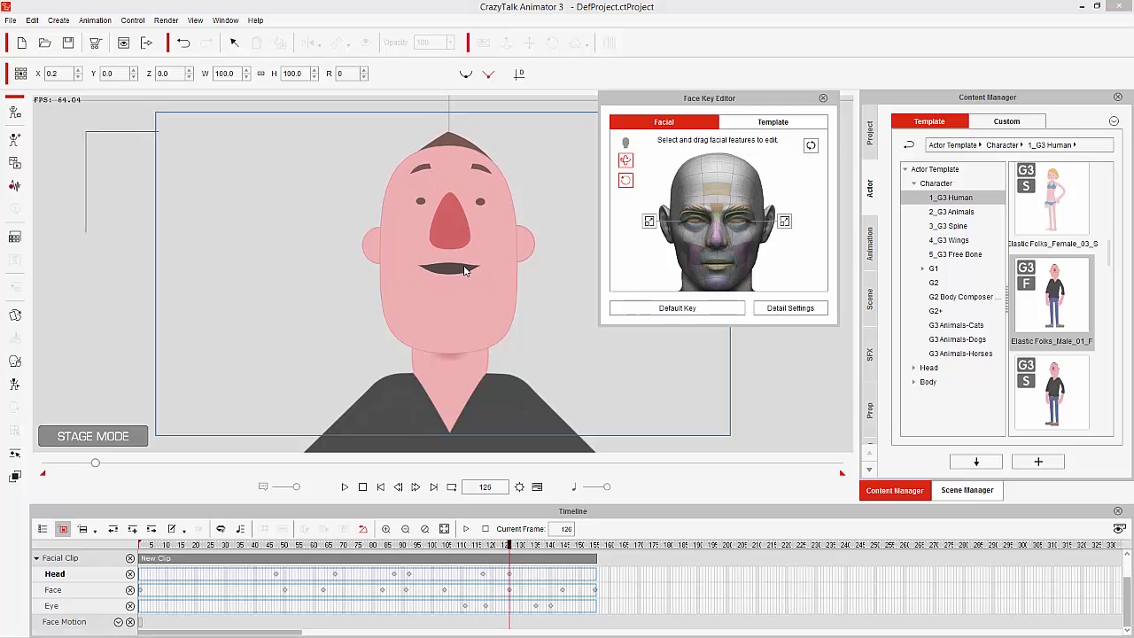
{"action": "key", "text": "space"}
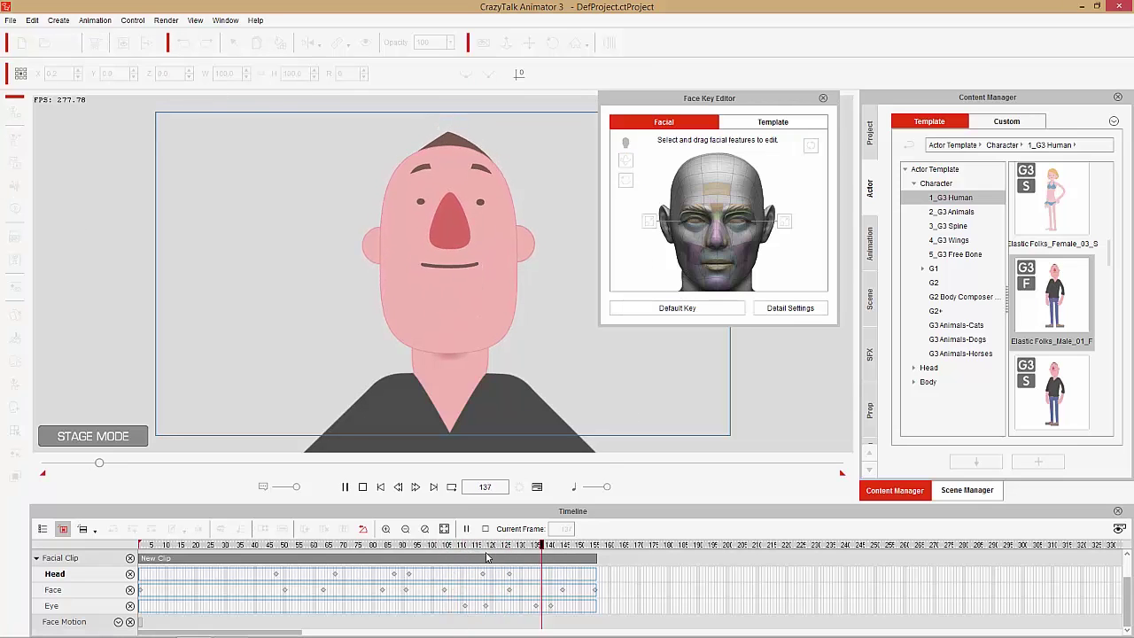
{"action": "key", "text": "space"}
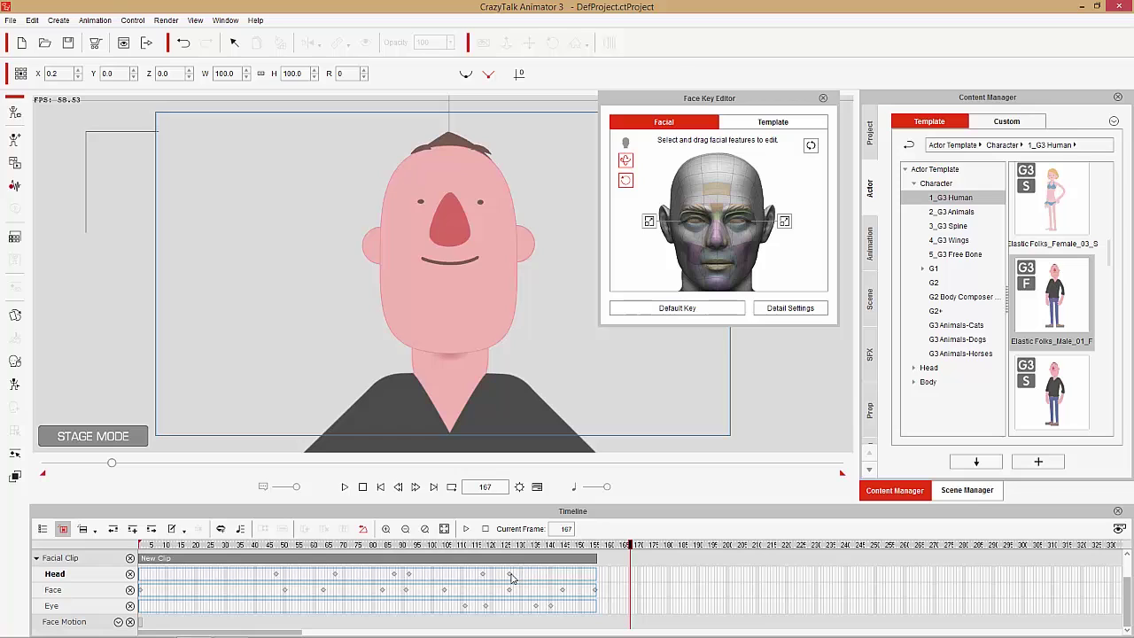
- Copy the Head key at frame 126 and paste it at frame 141 on the Head track
{"action": "left_click", "coordinate": [510, 574]}
{"action": "right_click", "coordinate": [510, 575]}
{"action": "left_click", "coordinate": [547, 598]}
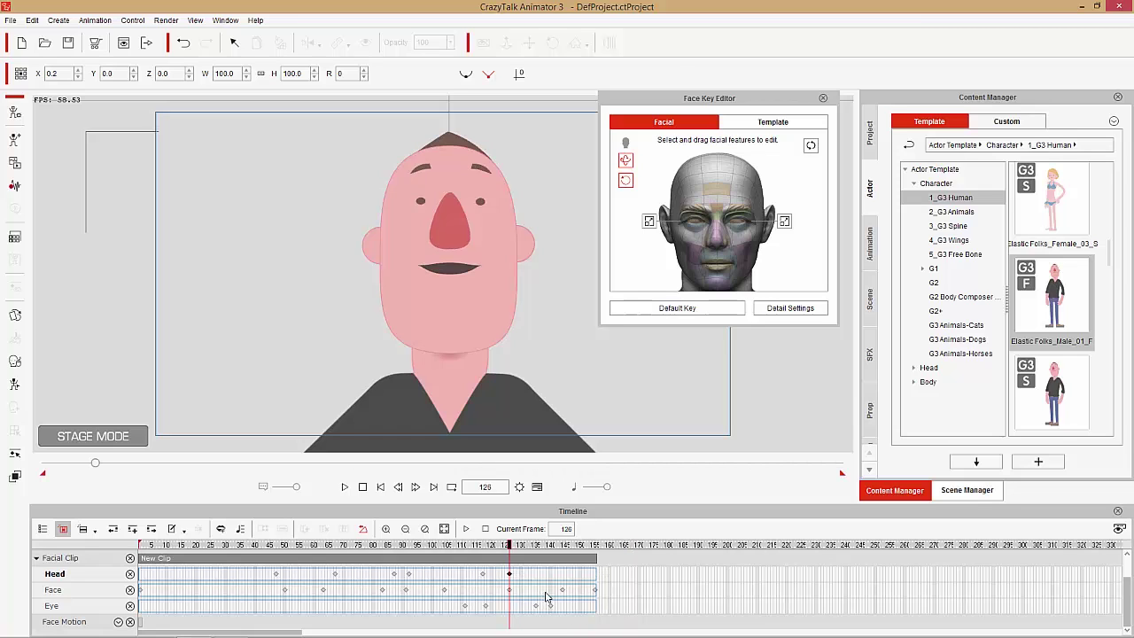
{"action": "left_click", "coordinate": [554, 576]}
{"action": "right_click", "coordinate": [554, 576]}
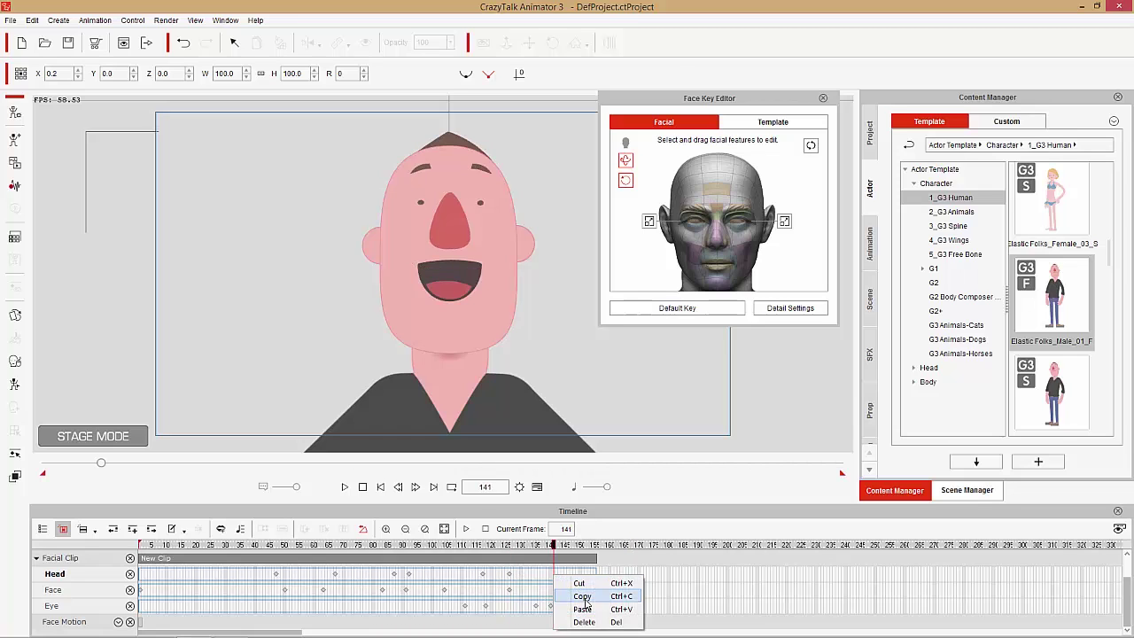
{"action": "left_click", "coordinate": [583, 603]}
- Add a default key at frame 169 to return the face and head to neutral, and play the animation from the start
{"action": "left_click_drag", "start_coordinate": [554, 545], "coordinate": [638, 546]}
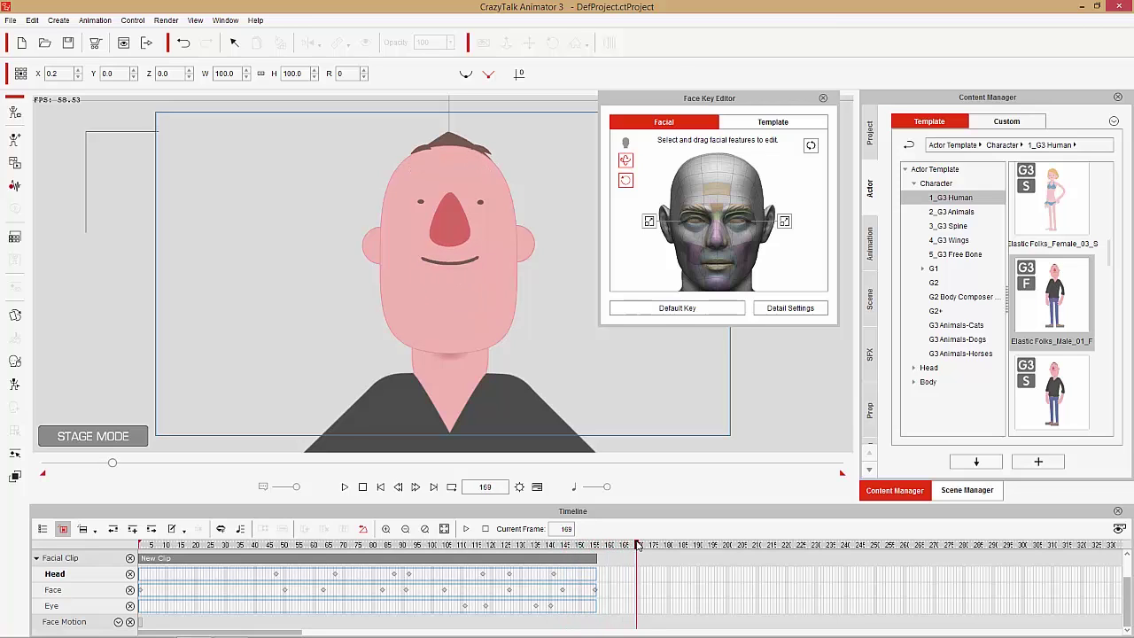
{"action": "left_click", "coordinate": [676, 310]}
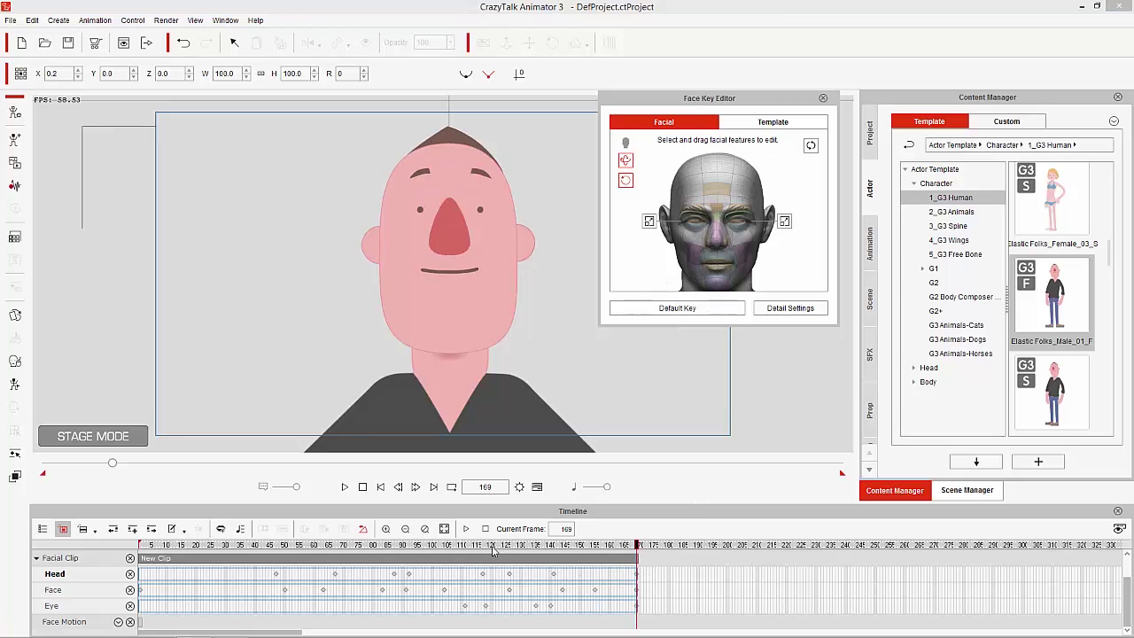
{"action": "left_click_drag", "start_coordinate": [486, 547], "coordinate": [98, 562]}
{"action": "key", "text": "space"}
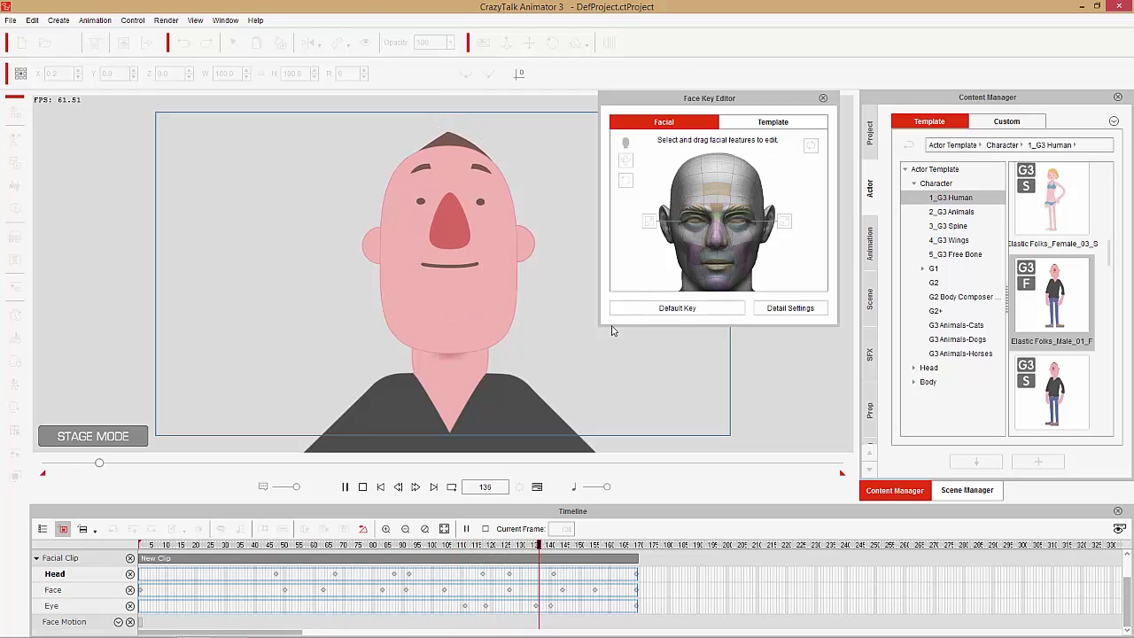
{"action": "key", "text": "space"}
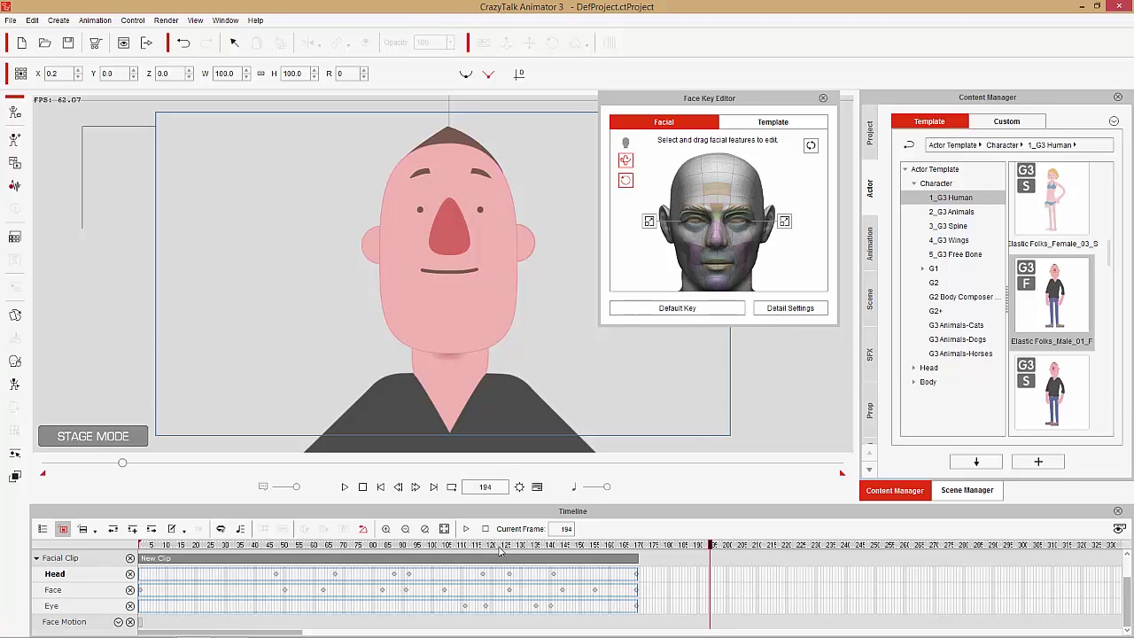
- Open the detail settings for the Face key at frame 104, and apply the Happy_3 expression template at frame 126
{"action": "left_click_drag", "start_coordinate": [515, 544], "coordinate": [483, 547]}
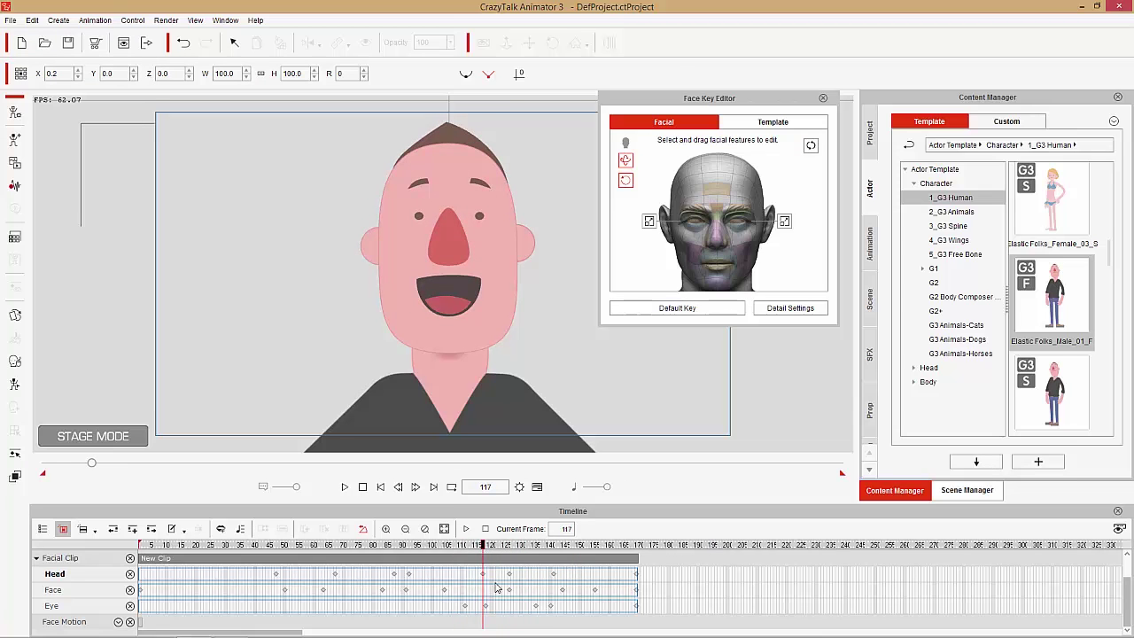
{"action": "left_click", "coordinate": [445, 590]}
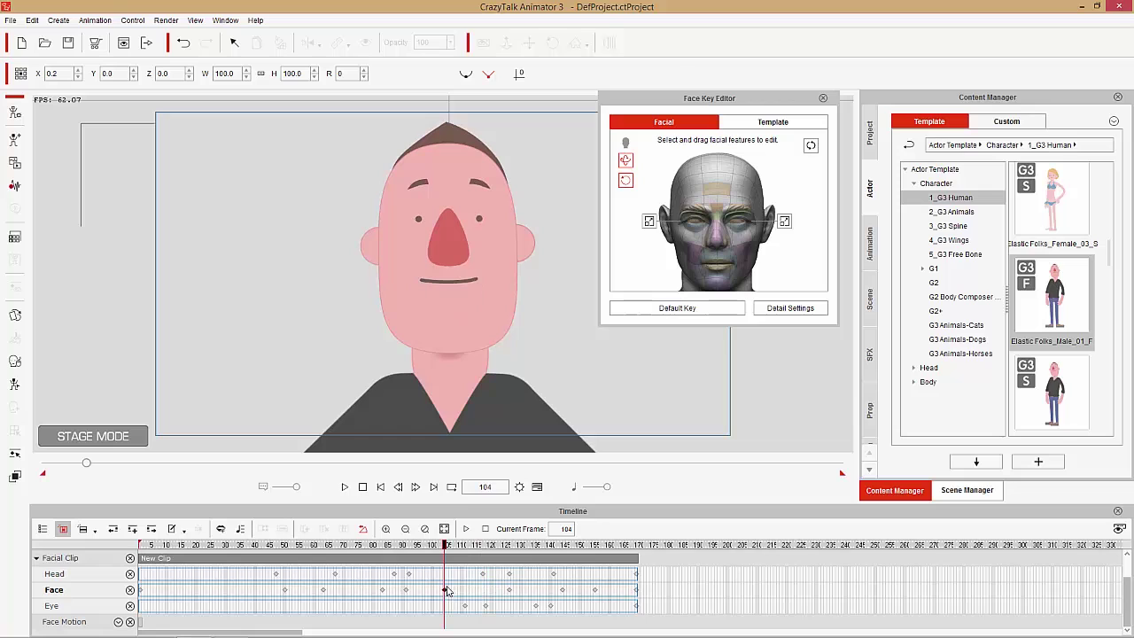
{"action": "left_click", "coordinate": [790, 308]}
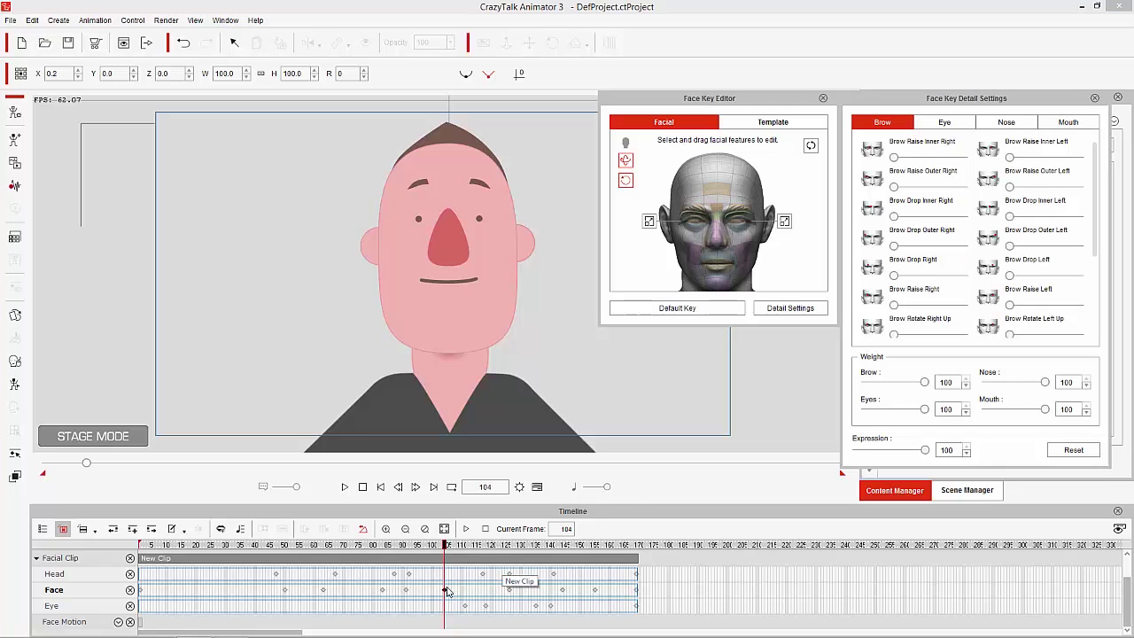
{"action": "left_click", "coordinate": [509, 546]}
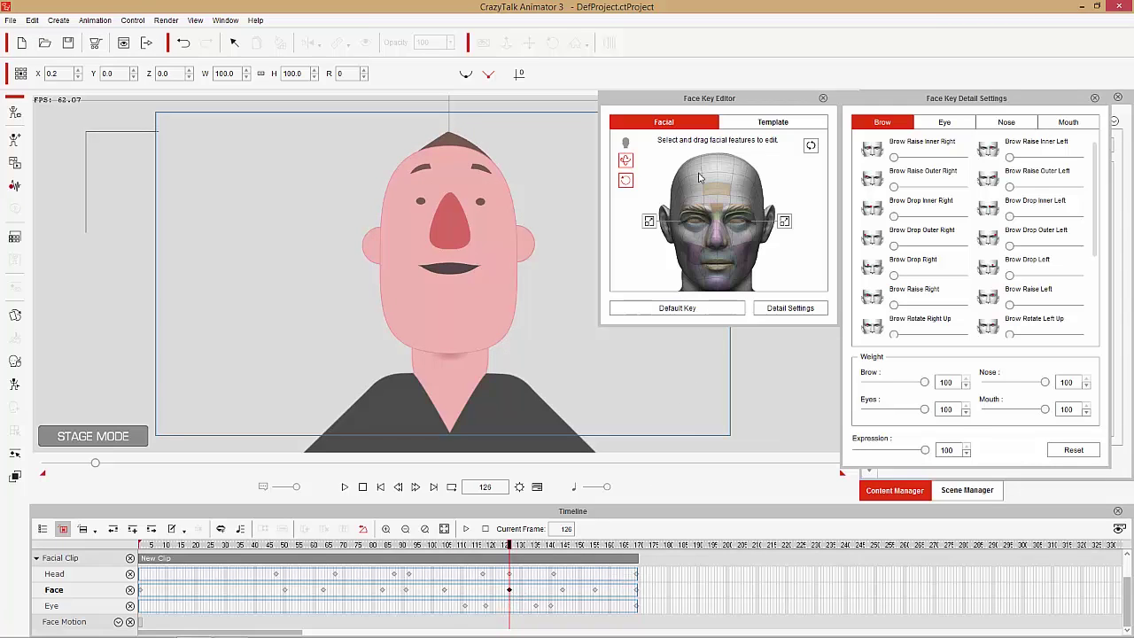
{"action": "left_click", "coordinate": [761, 121]}
{"action": "left_click", "coordinate": [792, 202]}
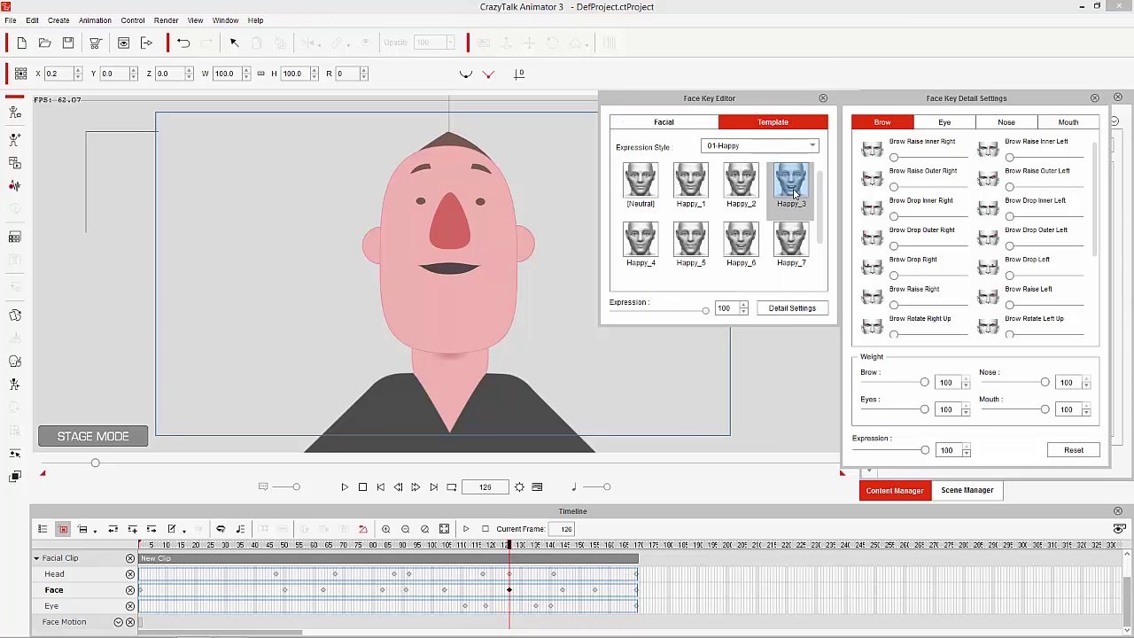
- Try lower Expression and Eyes weights on the Face key at frame 126
{"action": "mouse_move", "coordinate": [925, 452]}
{"action": "left_mouse_down"}
{"action": "mouse_move", "coordinate": [857, 451]}
{"action": "mouse_move", "coordinate": [925, 451]}
{"action": "mouse_move", "coordinate": [846, 470]}
{"action": "mouse_move", "coordinate": [957, 462]}
{"action": "mouse_move", "coordinate": [844, 475]}
{"action": "mouse_move", "coordinate": [943, 450]}
{"action": "left_mouse_up"}
{"action": "left_click_drag", "start_coordinate": [925, 408], "coordinate": [820, 398]}
{"action": "left_click_drag", "start_coordinate": [908, 391], "coordinate": [939, 391]}
- Test the Brow weight at 0 and 100 on the Face key at frame 63, and set its Nose weight to 0
{"action": "left_click", "coordinate": [406, 545]}
{"action": "left_click_drag", "start_coordinate": [406, 545], "coordinate": [363, 546]}
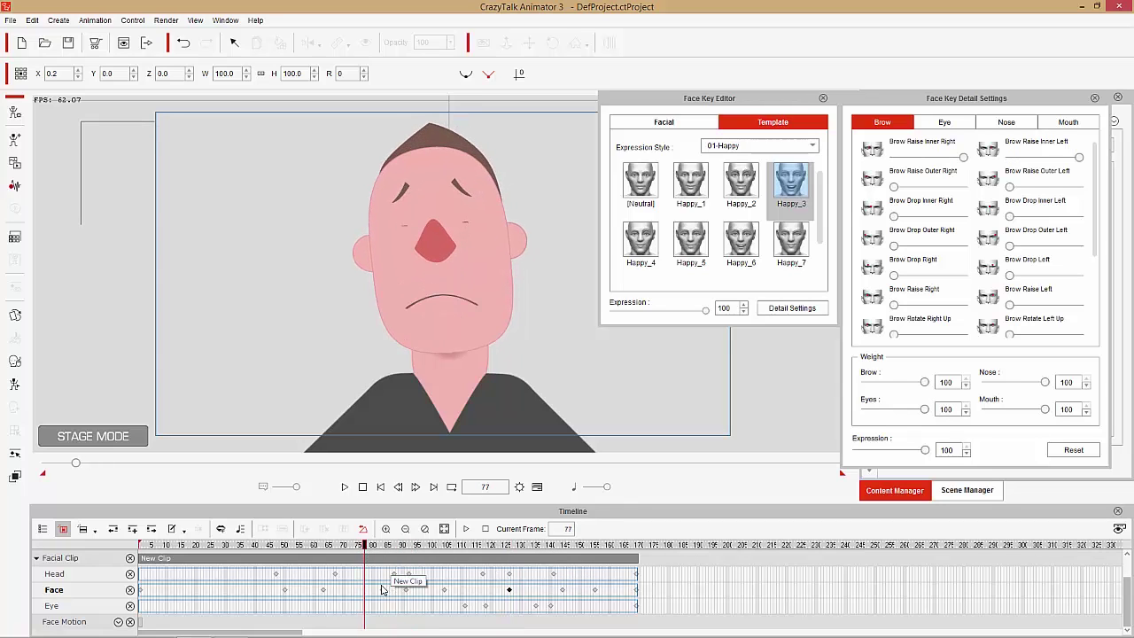
{"action": "left_click", "coordinate": [324, 590]}
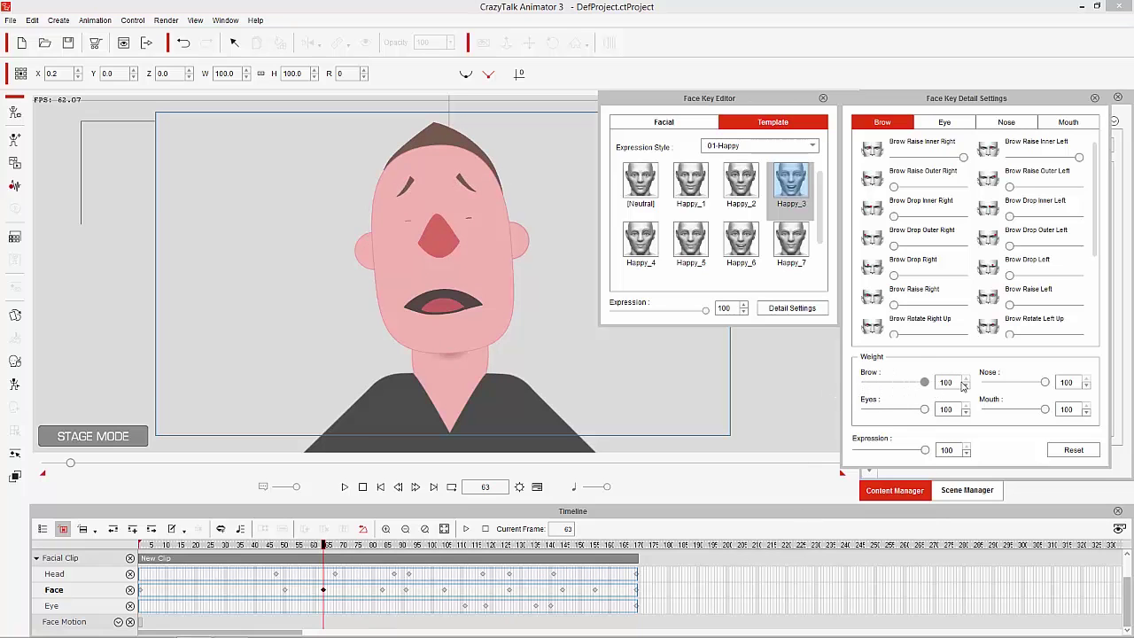
{"action": "left_click_drag", "start_coordinate": [925, 383], "coordinate": [865, 382]}
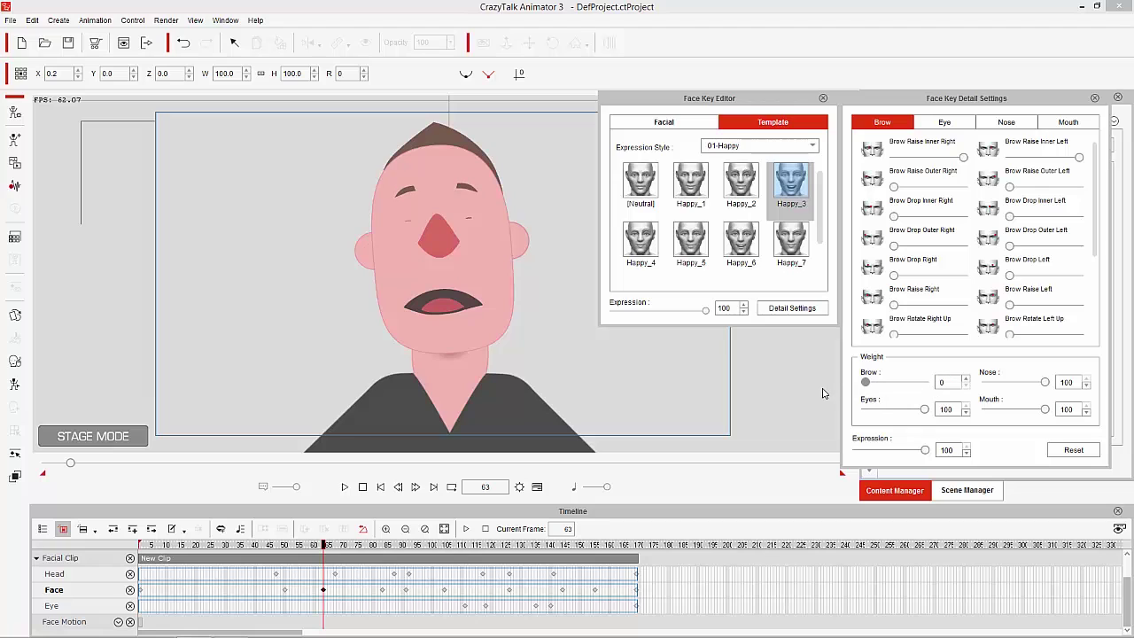
{"action": "left_click_drag", "start_coordinate": [868, 383], "coordinate": [966, 385]}
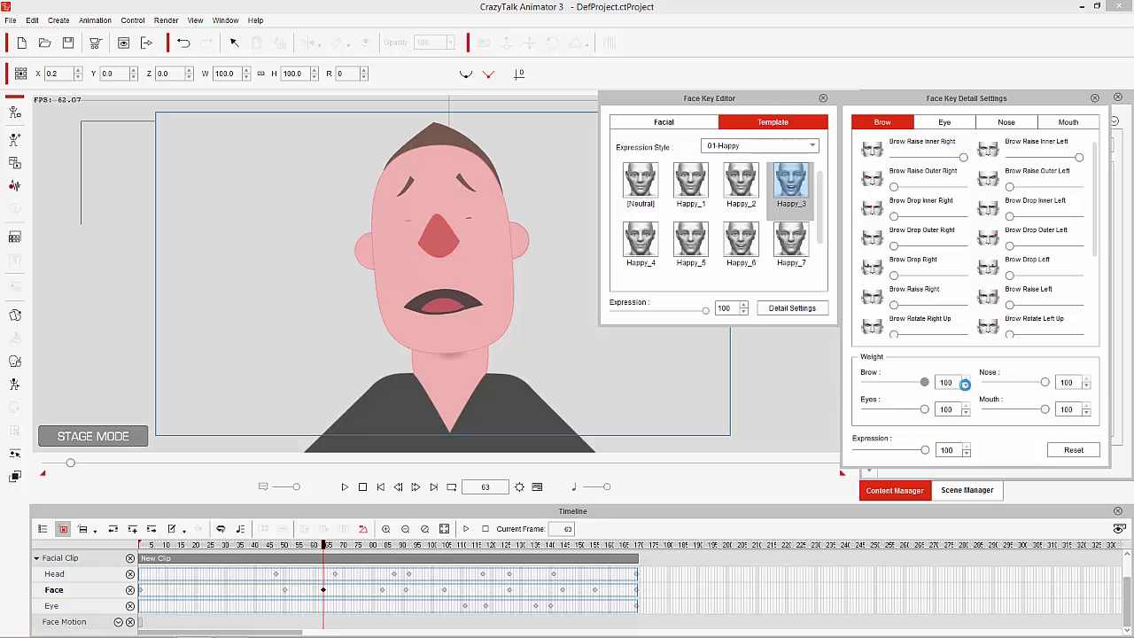
{"action": "left_click_drag", "start_coordinate": [1039, 384], "coordinate": [964, 390]}
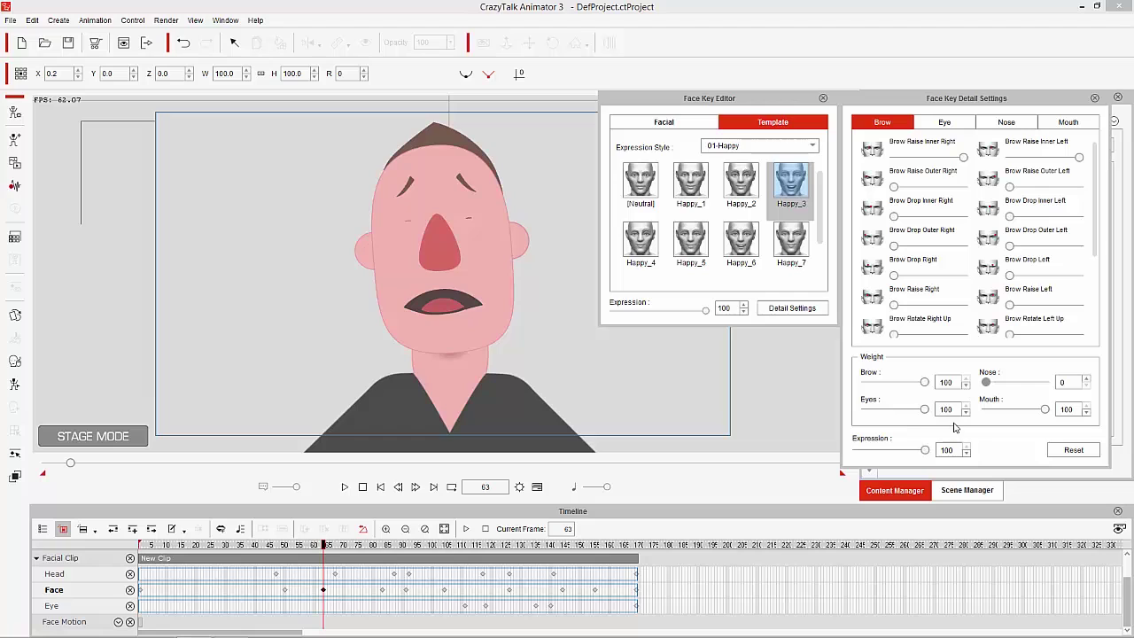
{"action": "mouse_move", "coordinate": [915, 455]}
{"action": "left_mouse_down"}
{"action": "mouse_move", "coordinate": [859, 452]}
{"action": "mouse_move", "coordinate": [925, 451]}
{"action": "left_mouse_up"}
- Set Brow Raise Outer and Brow Drop Inner to maximum on both sides for the Face key at frame 104
{"action": "left_click", "coordinate": [440, 547]}
{"action": "mouse_move", "coordinate": [449, 550]}
{"action": "left_mouse_down"}
{"action": "mouse_move", "coordinate": [506, 550]}
{"action": "mouse_move", "coordinate": [444, 550]}
{"action": "left_mouse_up"}
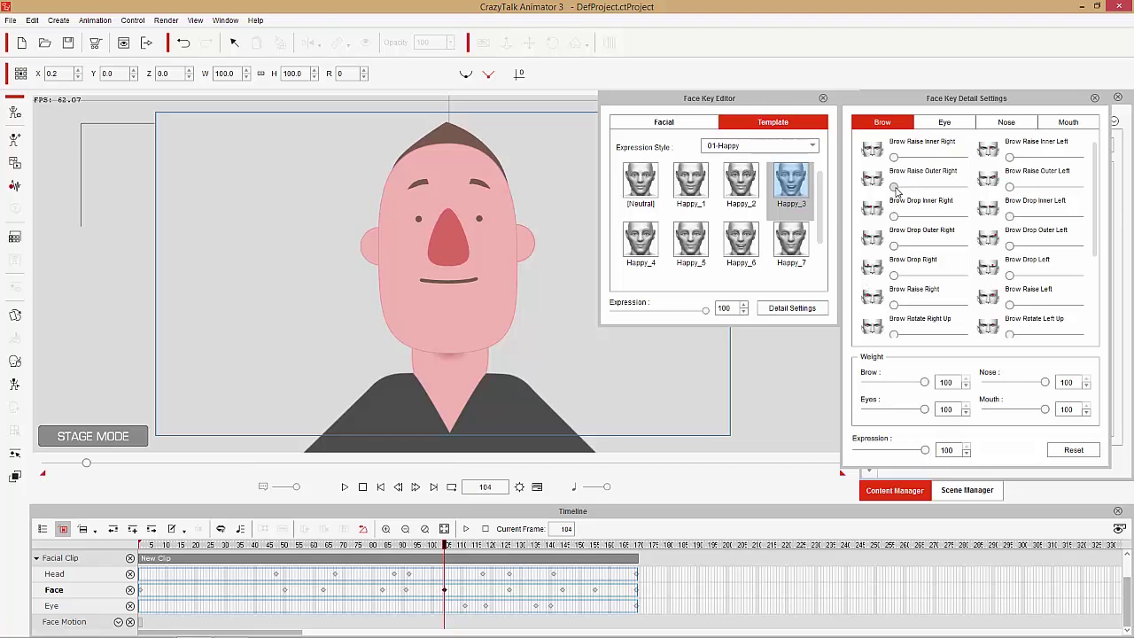
{"action": "left_click_drag", "start_coordinate": [894, 186], "coordinate": [1111, 189]}
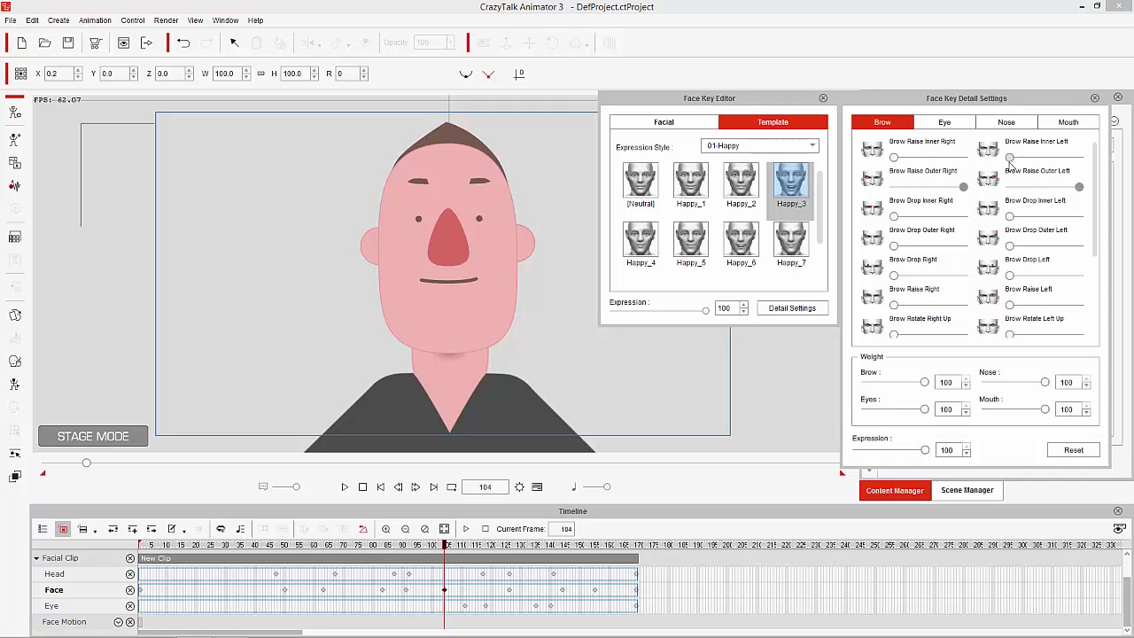
{"action": "left_click_drag", "start_coordinate": [1011, 219], "coordinate": [1096, 213]}
{"action": "left_click_drag", "start_coordinate": [895, 218], "coordinate": [1004, 223]}
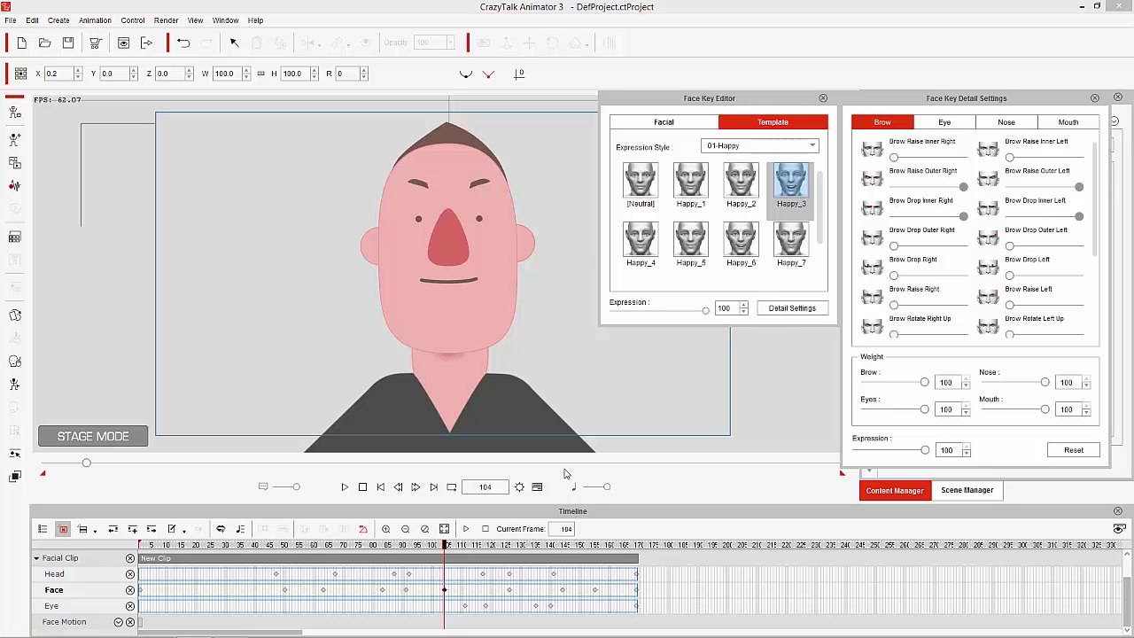
- Compare the Face keys at frames 104 and 126, and copy the one at frame 104
{"action": "left_click_drag", "start_coordinate": [434, 547], "coordinate": [509, 558]}
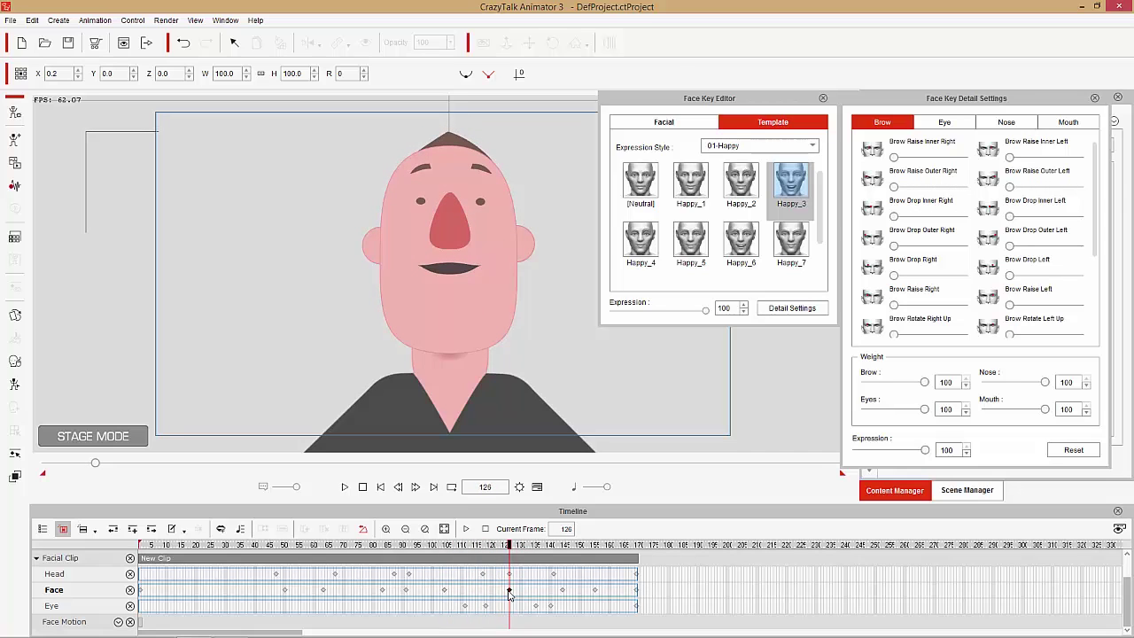
{"action": "left_click", "coordinate": [445, 591]}
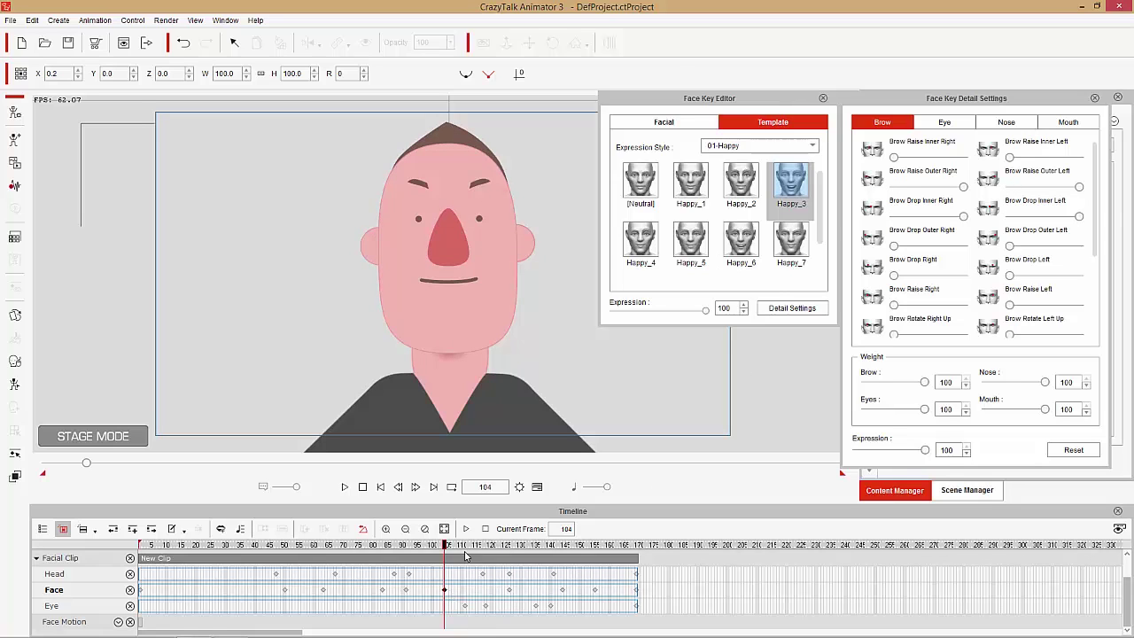
{"action": "left_click", "coordinate": [509, 591]}
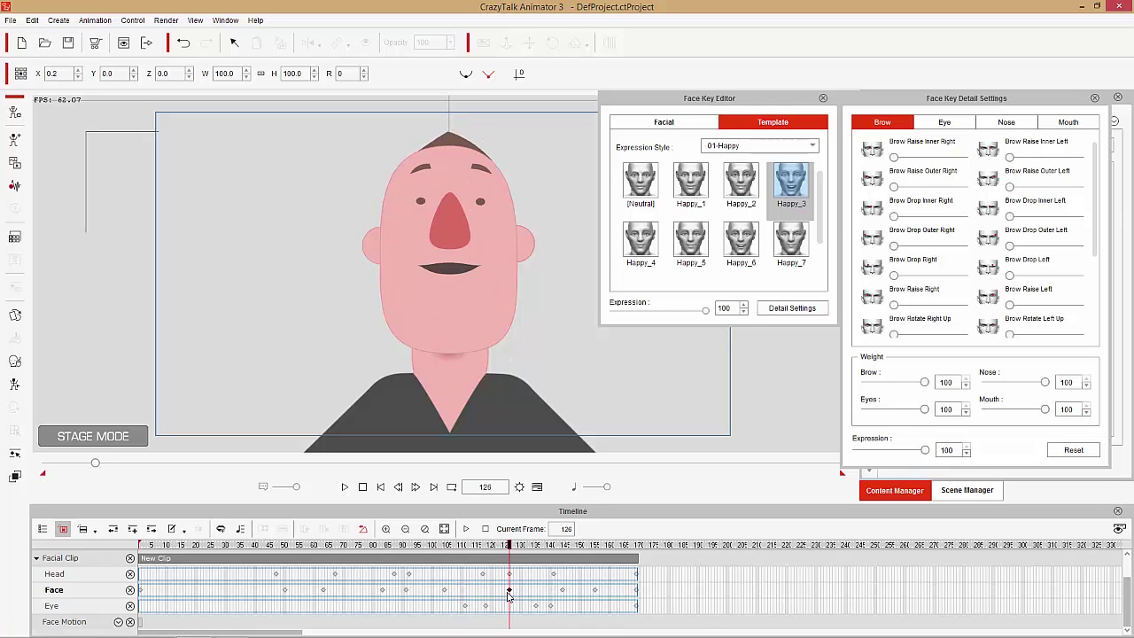
{"action": "left_click", "coordinate": [444, 591]}
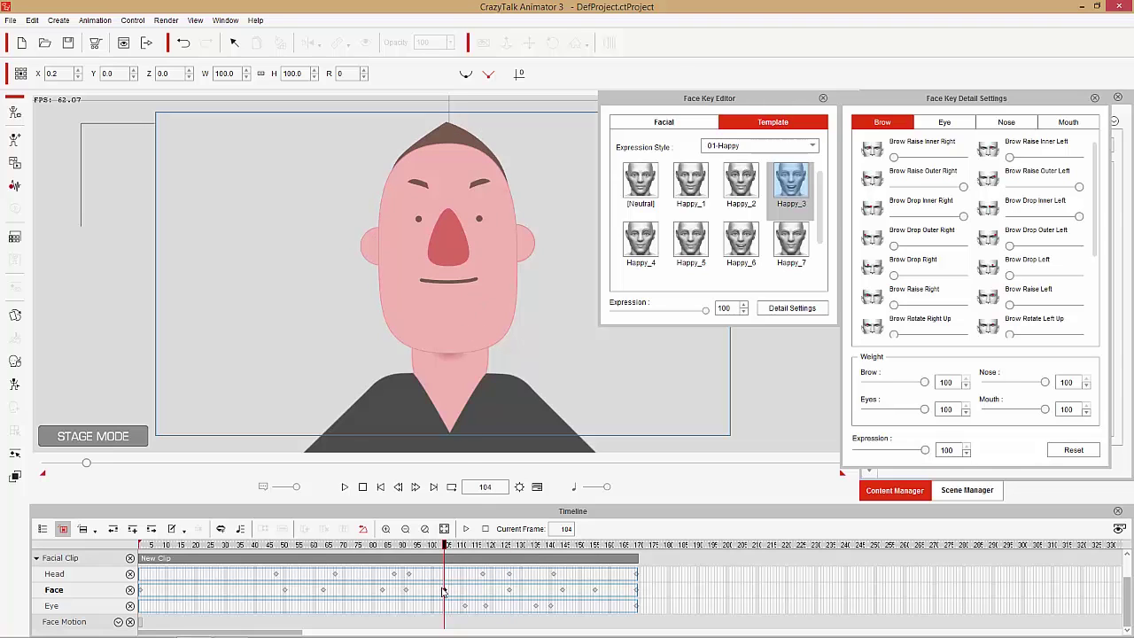
{"action": "right_click", "coordinate": [445, 591]}
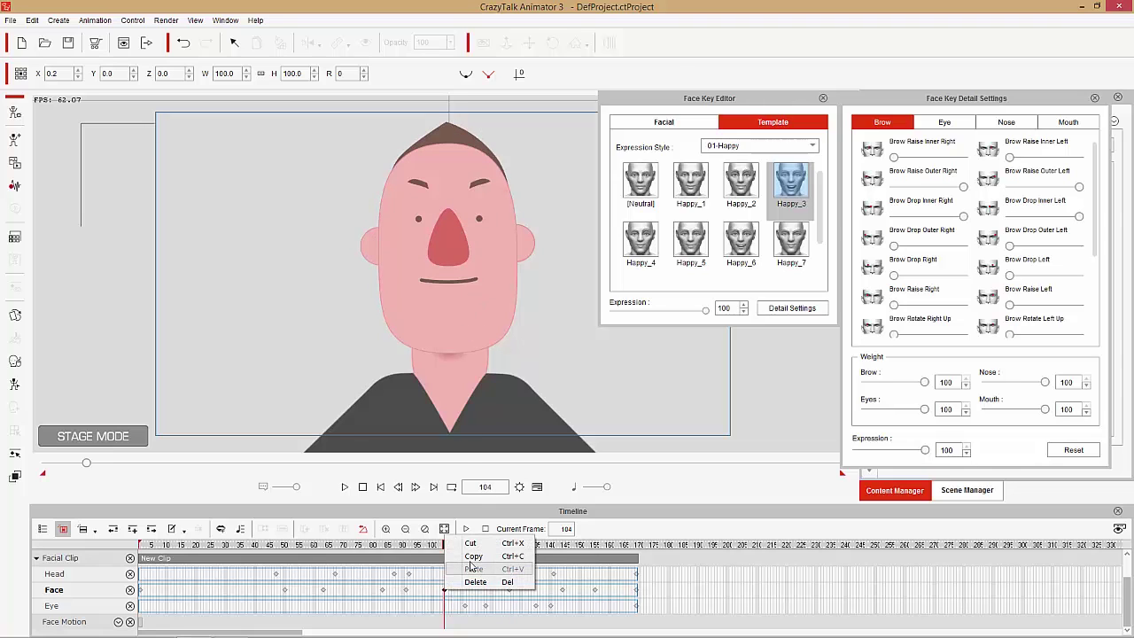
{"action": "left_click", "coordinate": [479, 560]}
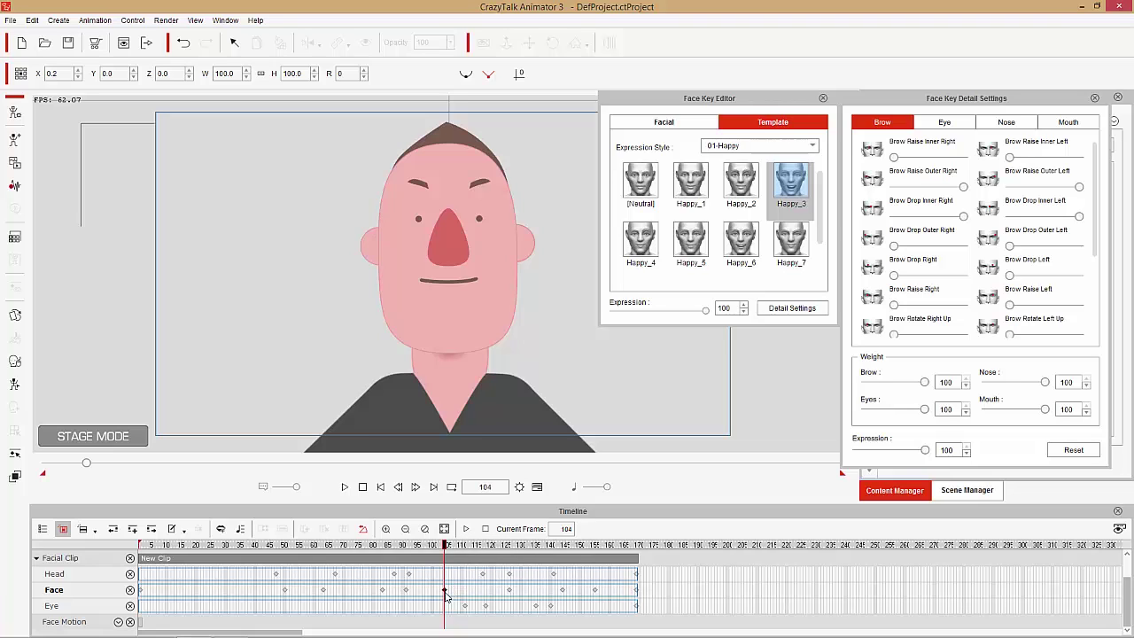
- Paste the copied Face key over the key at frame 126, and play the brow movement
{"action": "key", "text": "space"}
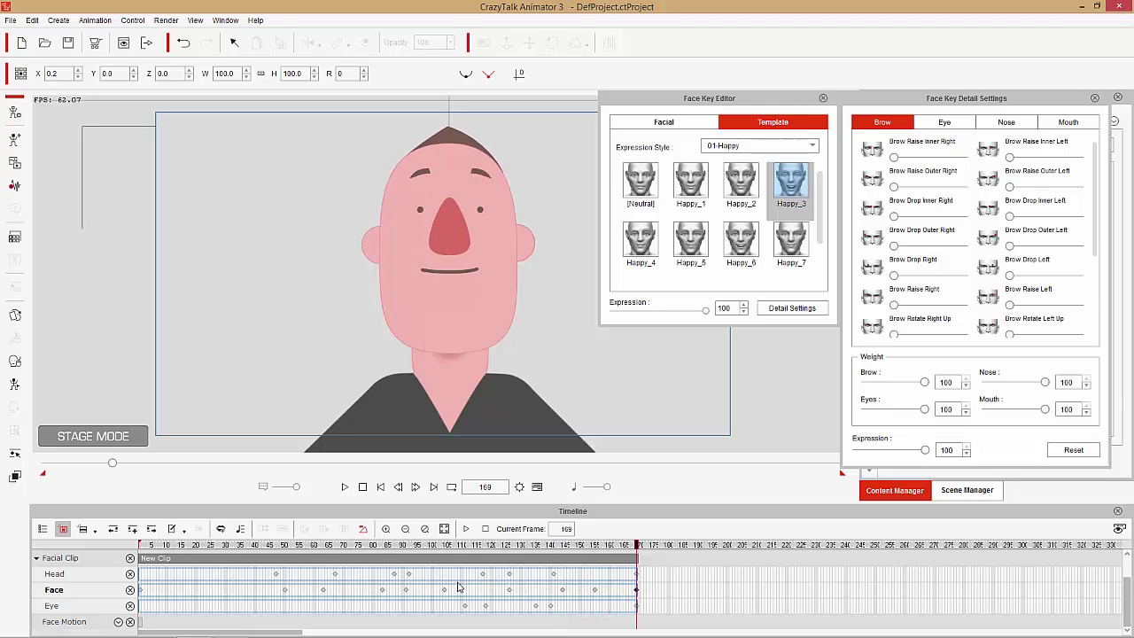
{"action": "key", "text": "Page_Up"}
{"action": "key", "text": "Page_Up"}
{"action": "key", "text": "Page_Up"}
{"action": "key", "text": "Page_Up"}
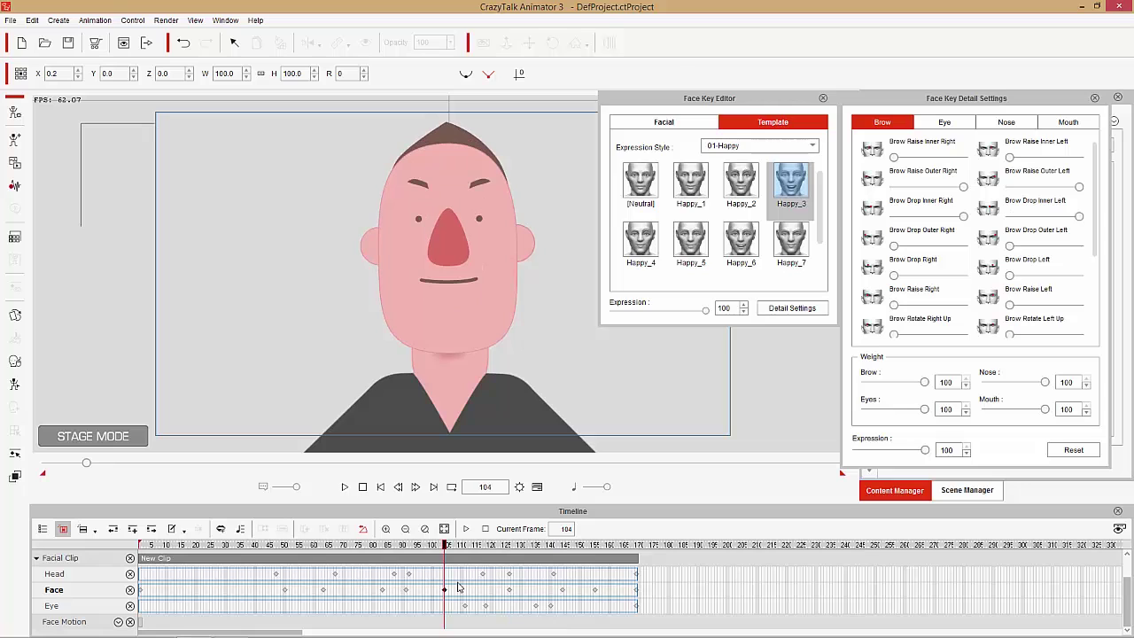
{"action": "key", "text": "Page_Down"}
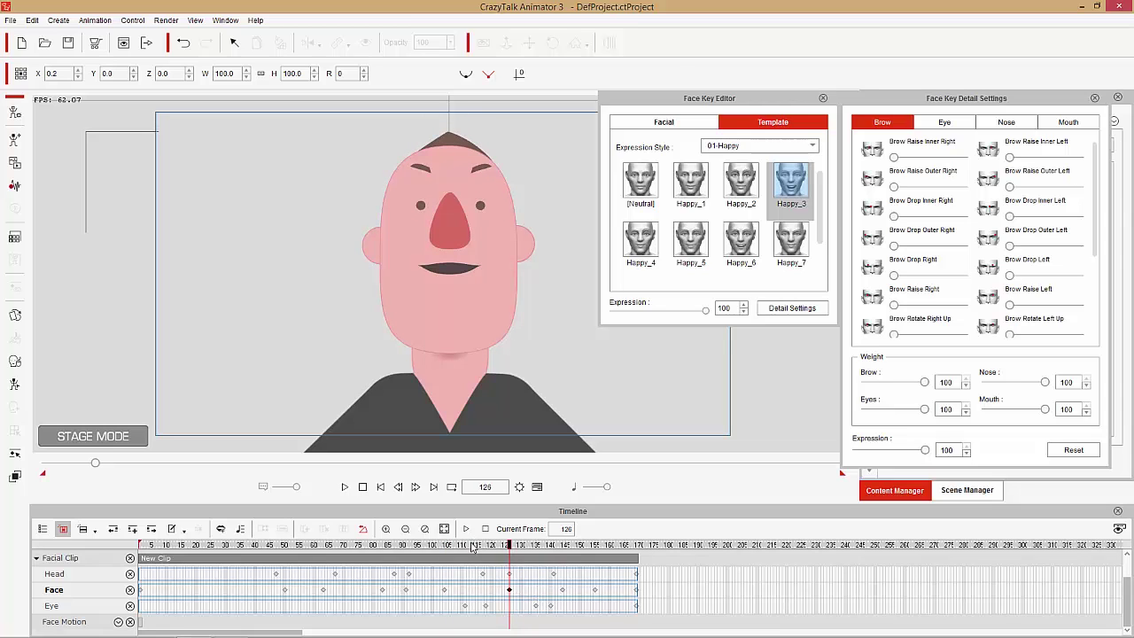
{"action": "left_click_drag", "start_coordinate": [473, 546], "coordinate": [434, 552]}
{"action": "key", "text": "space"}
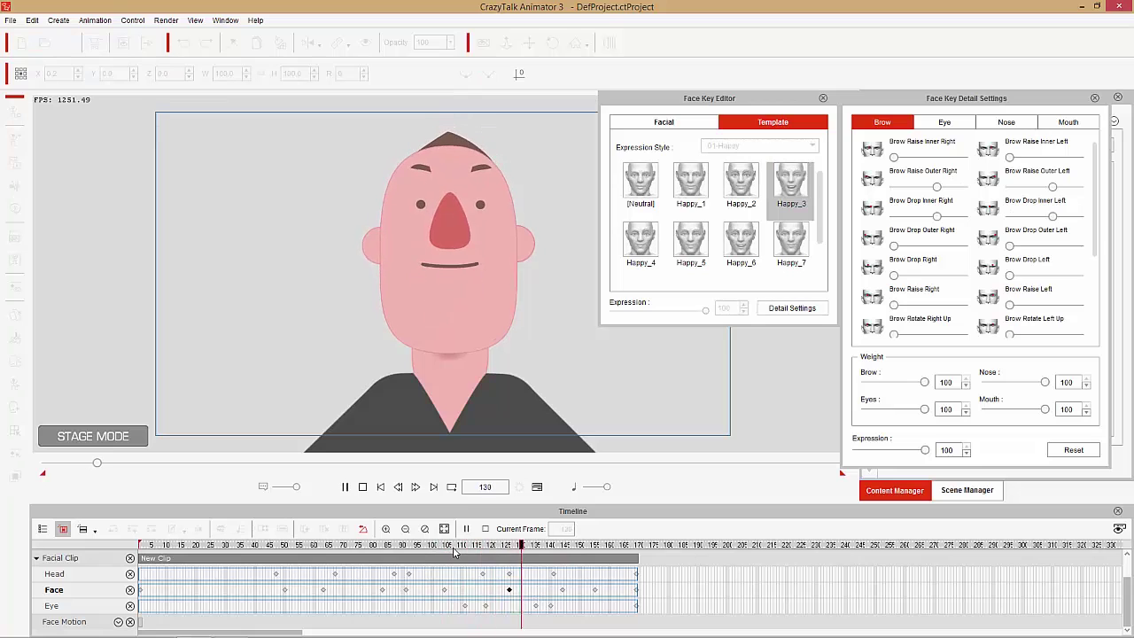
{"action": "key", "text": "space"}
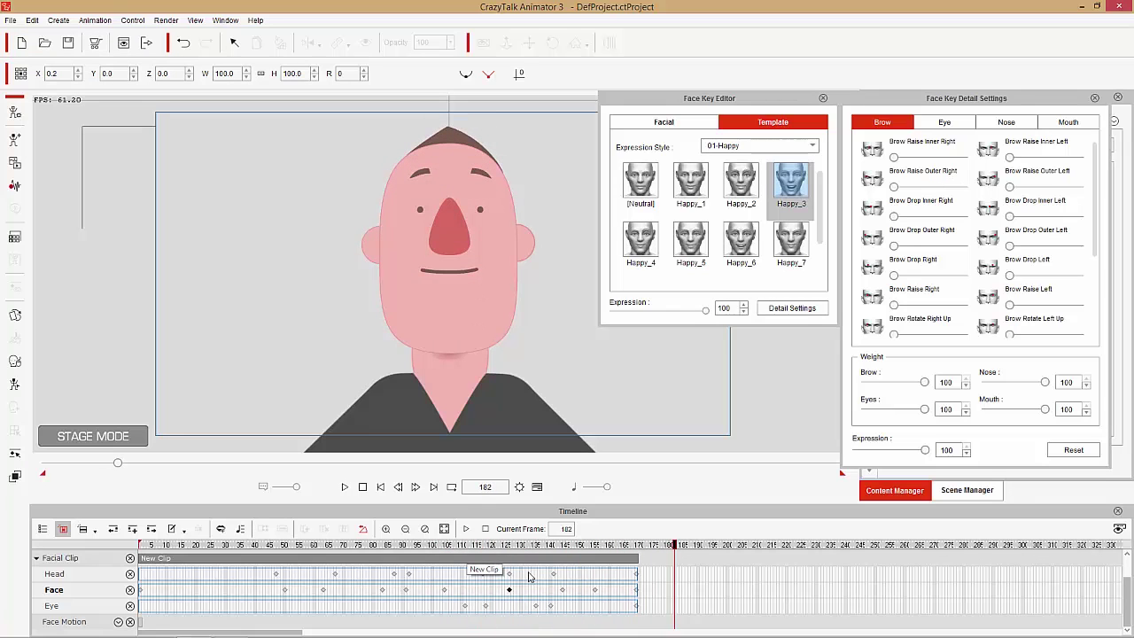
- Examine the Eye, Nose and Mouth detail sliders for the Face key at frame 126
{"action": "left_click", "coordinate": [509, 546]}
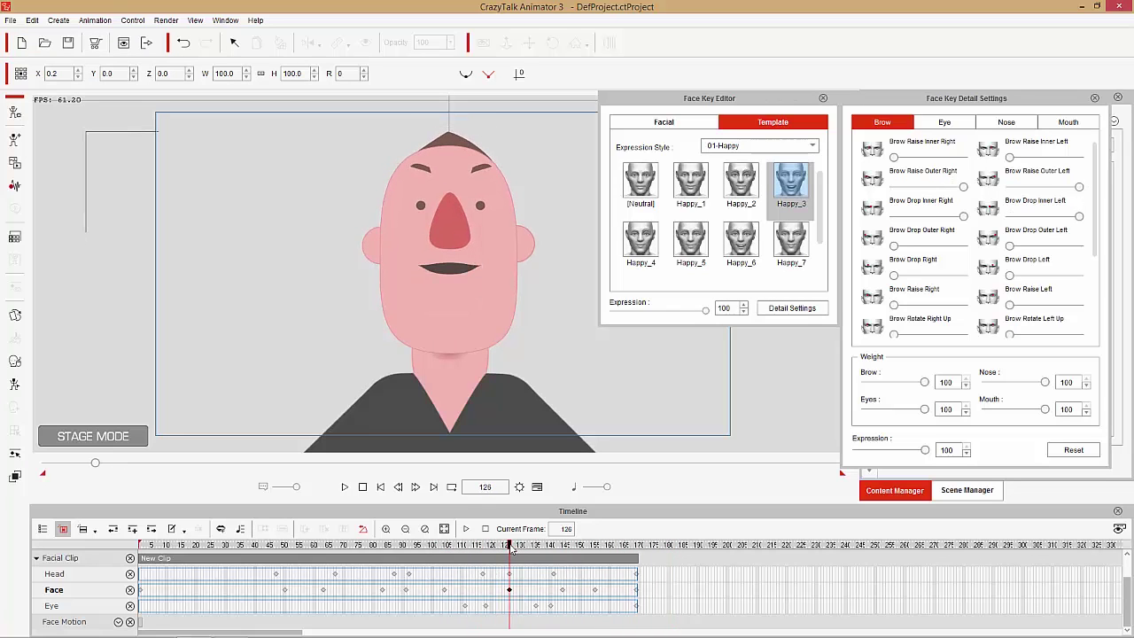
{"action": "left_click", "coordinate": [946, 123]}
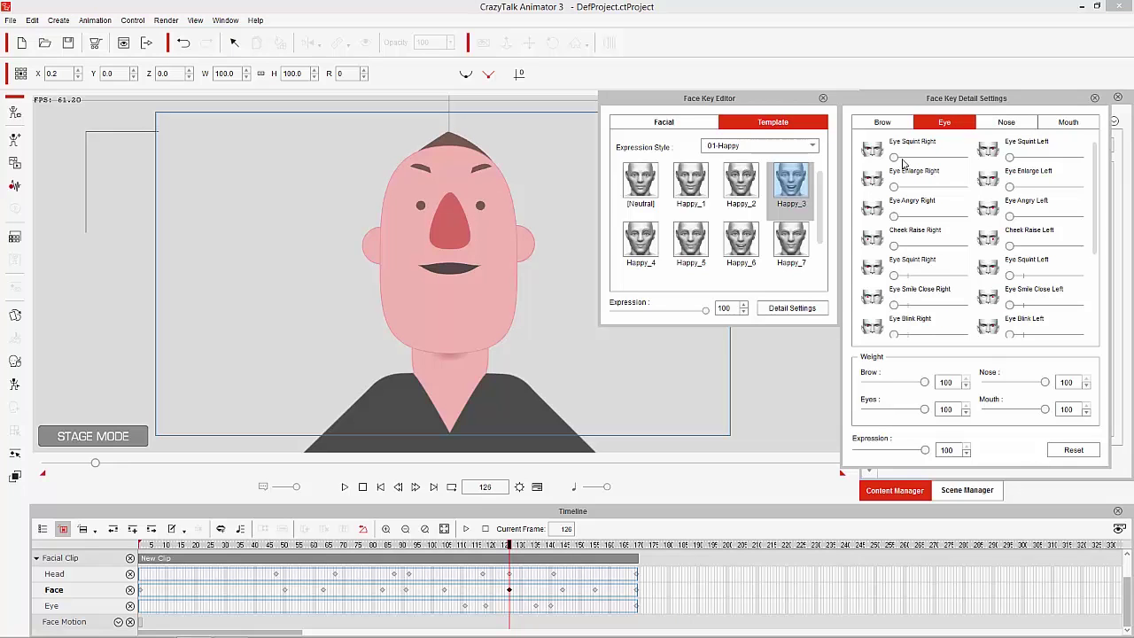
{"action": "left_click", "coordinate": [1002, 124]}
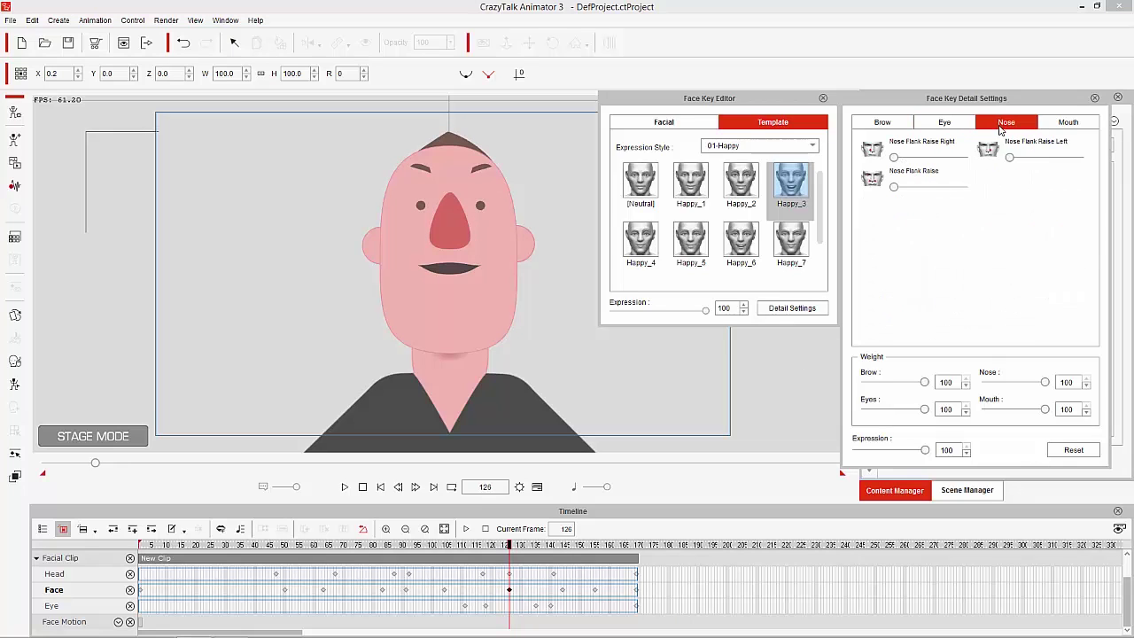
{"action": "left_click", "coordinate": [1070, 122]}
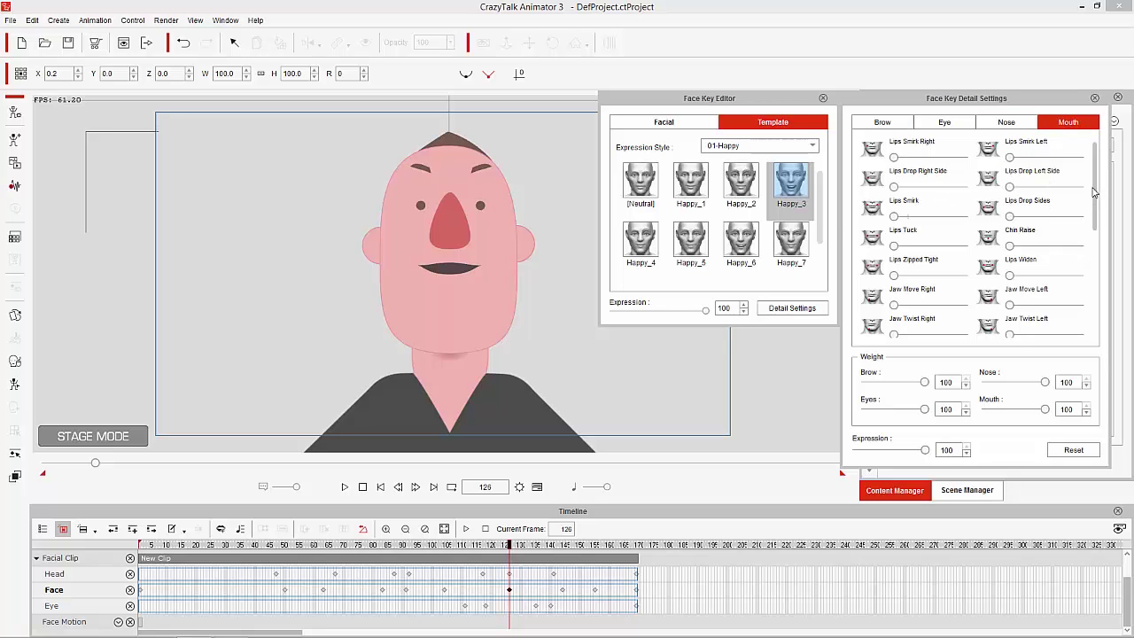
{"action": "left_click_drag", "start_coordinate": [1094, 192], "coordinate": [1096, 155]}
{"action": "left_click", "coordinate": [1007, 121]}
{"action": "left_click", "coordinate": [944, 121]}
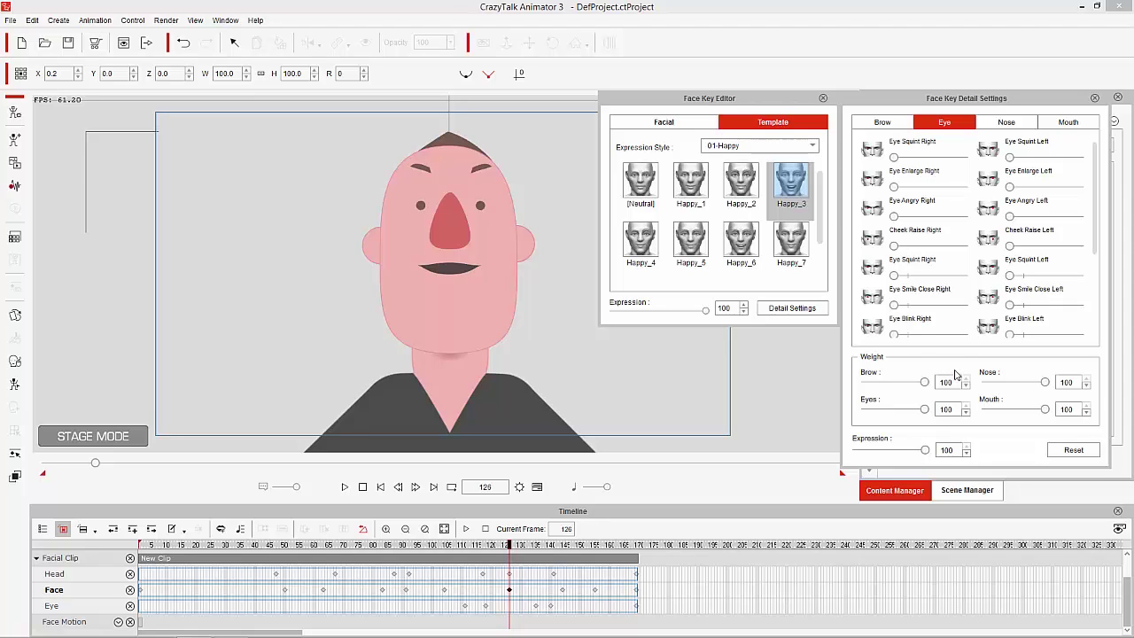
- Return the playhead to frame 1 of the animation
{"action": "left_click", "coordinate": [214, 545]}
{"action": "left_click_drag", "start_coordinate": [179, 550], "coordinate": [113, 549]}
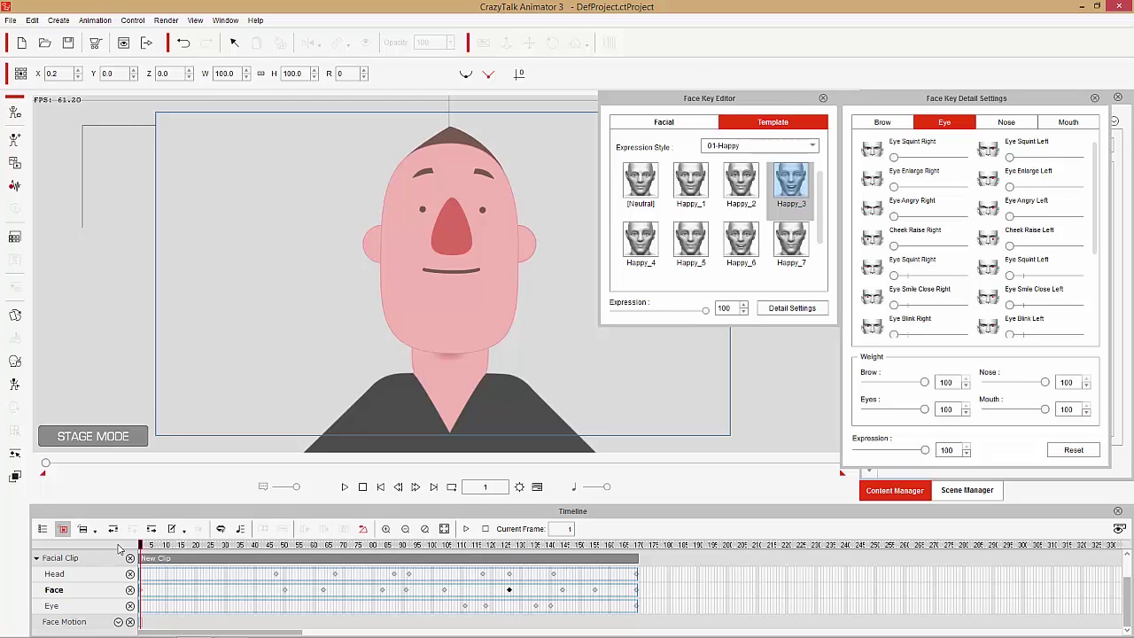